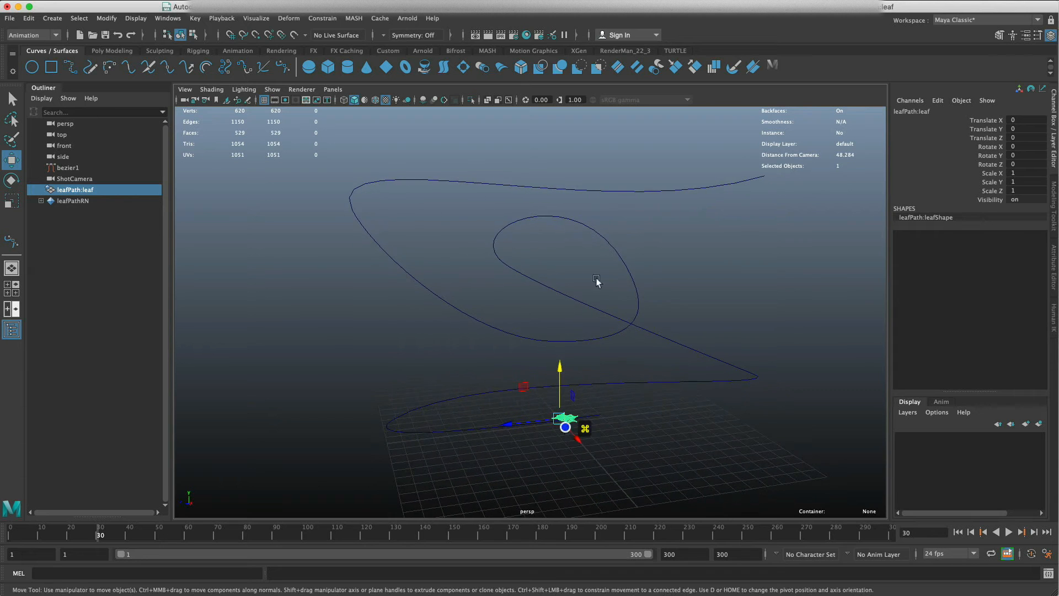
- Select the leaf, add the bezier curve to the selection, and bring up the Attach to Motion Path options
{"action": "left_click_drag", "start_coordinate": [502, 301], "coordinate": [459, 353]}
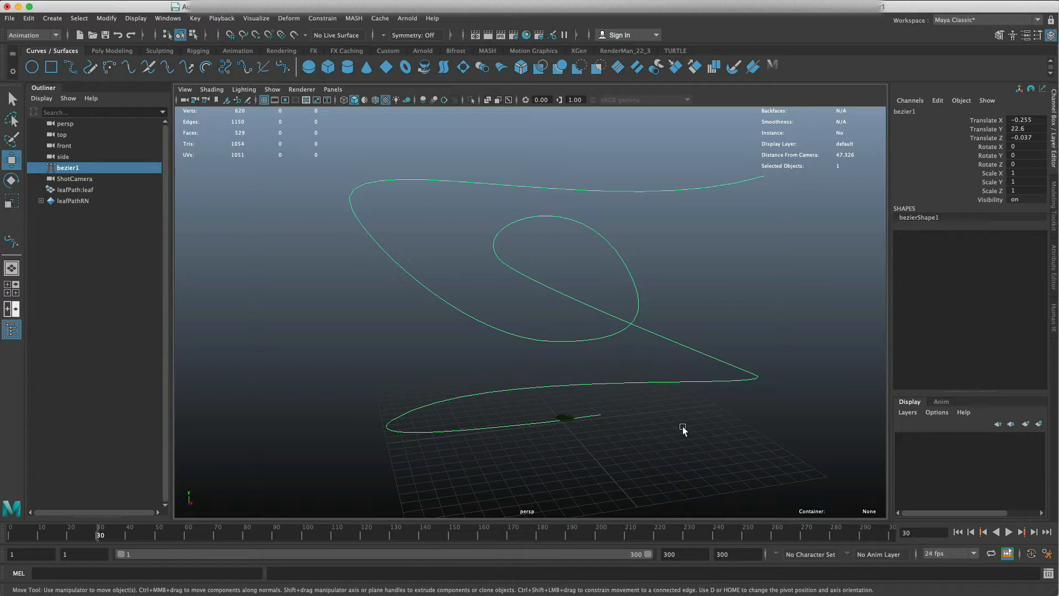
{"action": "left_click", "coordinate": [563, 419]}
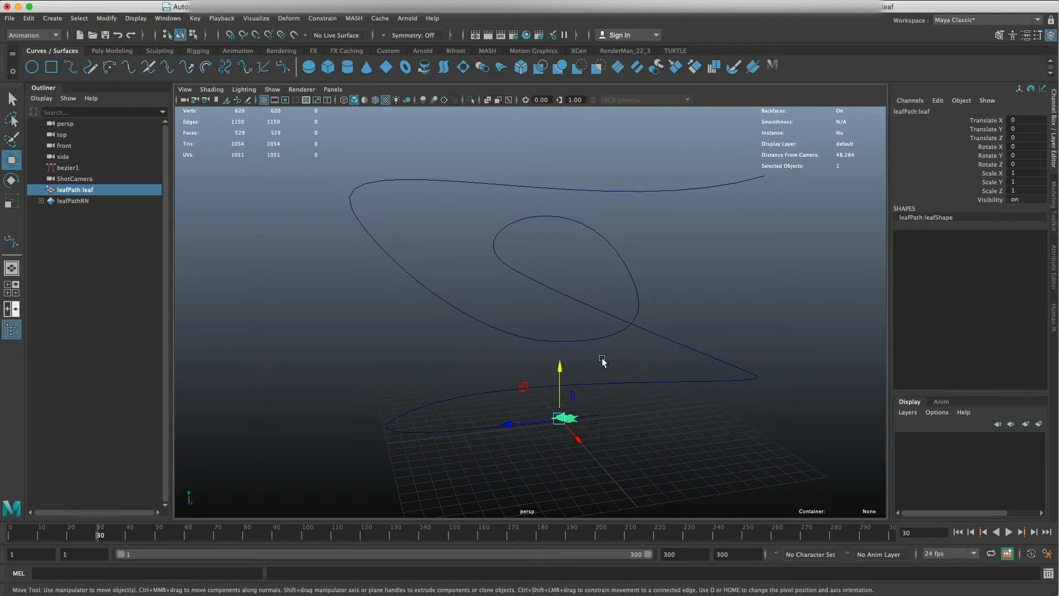
{"action": "left_click", "coordinate": [609, 384], "text": "shift"}
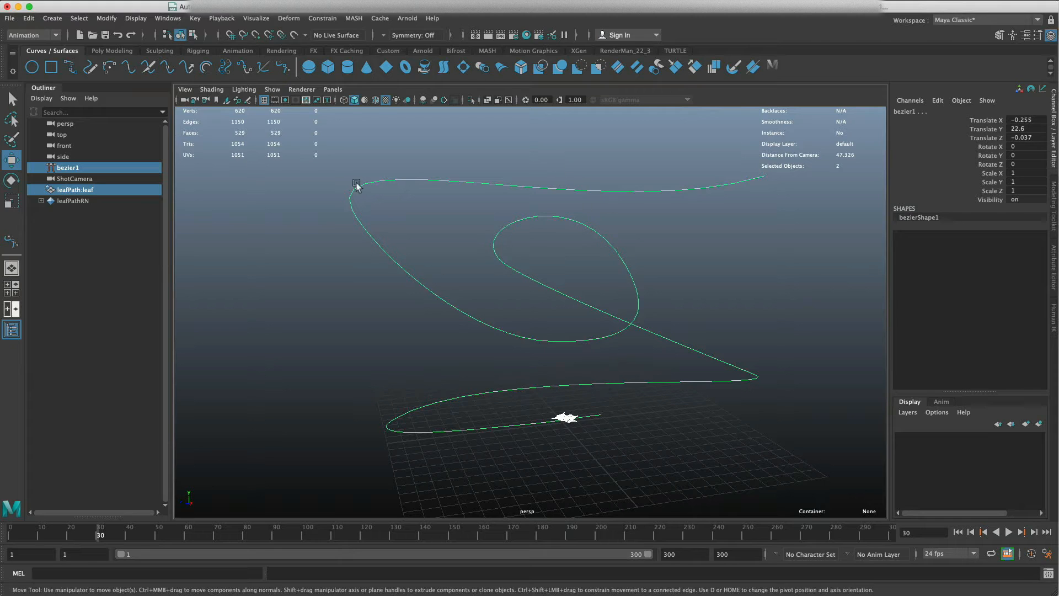
{"action": "left_click", "coordinate": [36, 35]}
{"action": "left_click", "coordinate": [38, 34]}
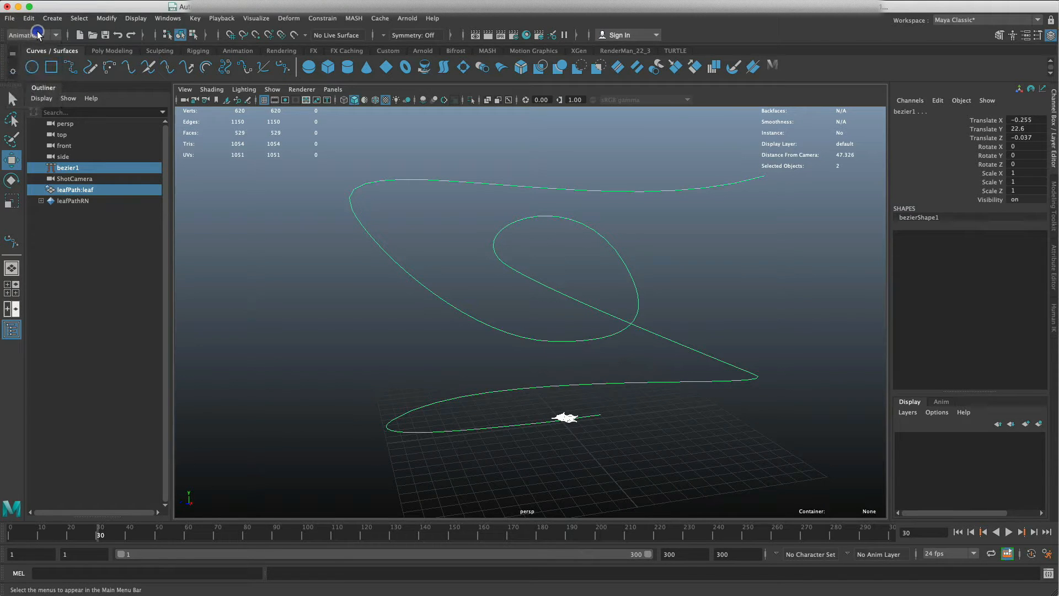
{"action": "left_click", "coordinate": [322, 19]}
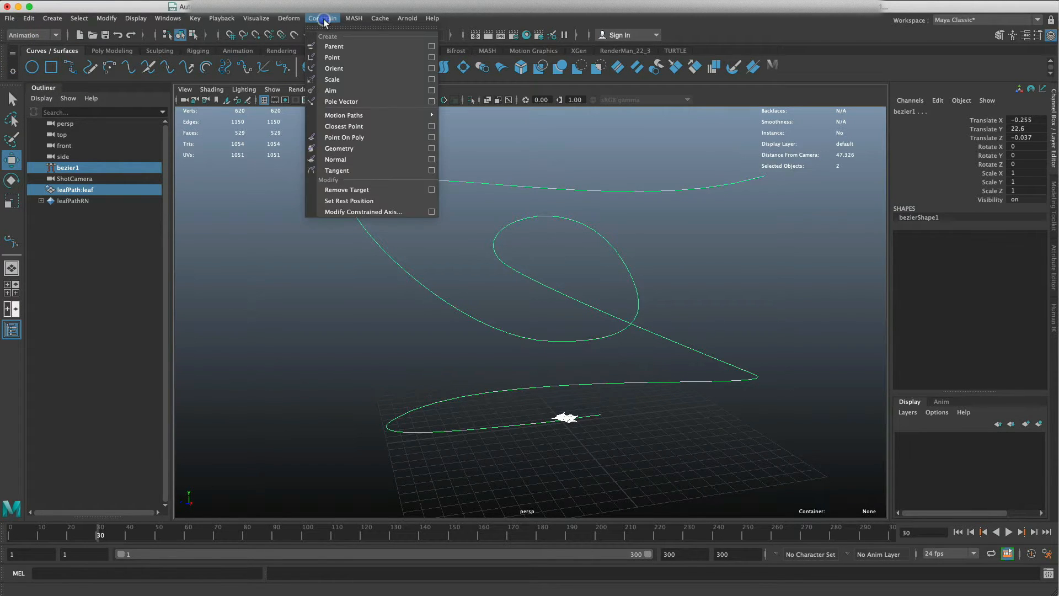
{"action": "mouse_move", "coordinate": [435, 116]}
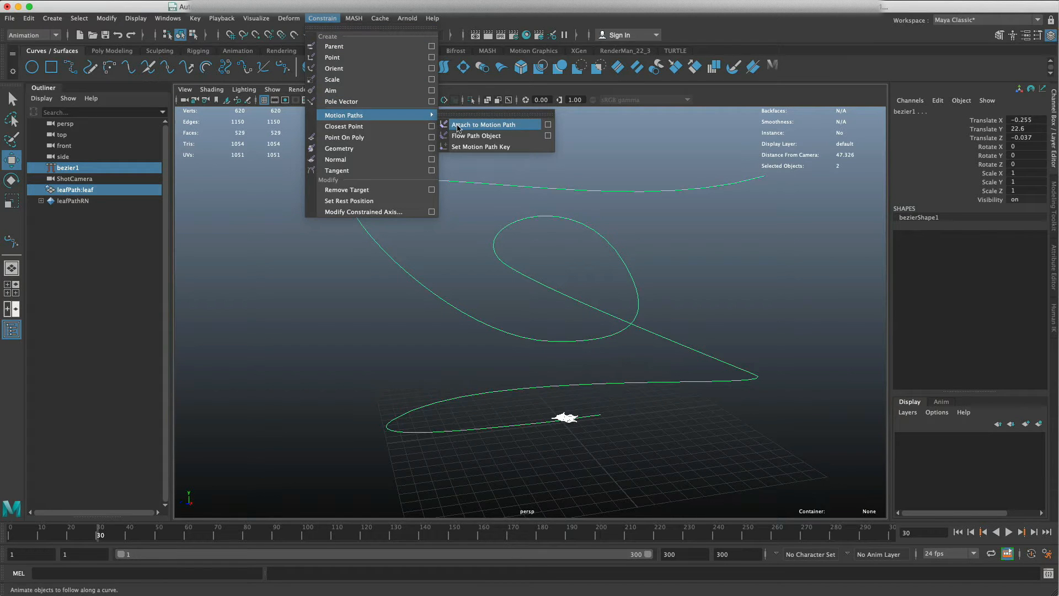
{"action": "left_click", "coordinate": [547, 124]}
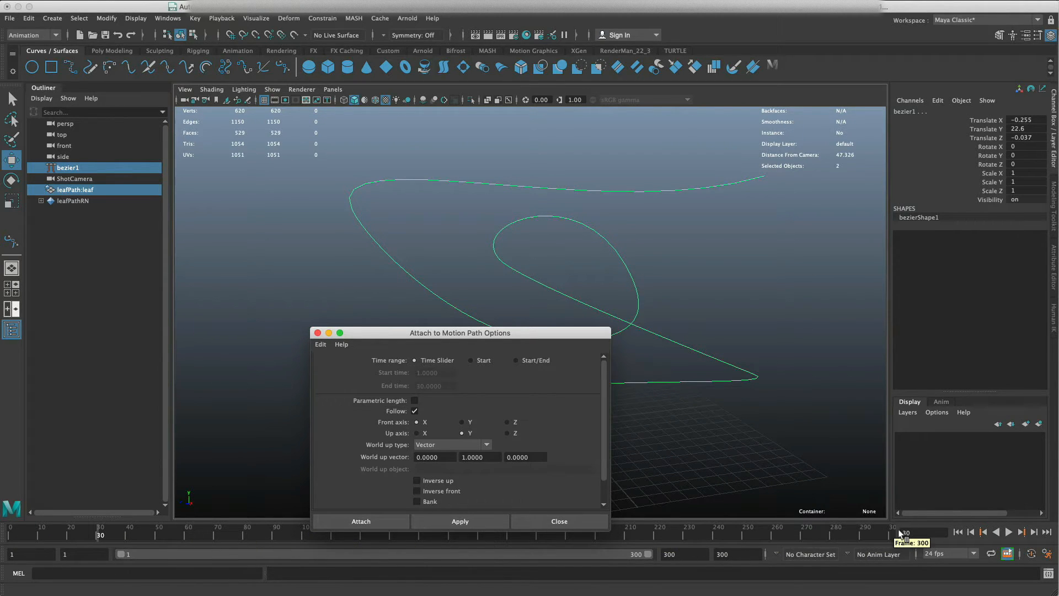
- Attach the leaf to the curve with the Time Slider time range and scrub the animation to frame 113
{"action": "left_click", "coordinate": [472, 361]}
{"action": "left_click_drag", "start_coordinate": [439, 372], "coordinate": [399, 372]}
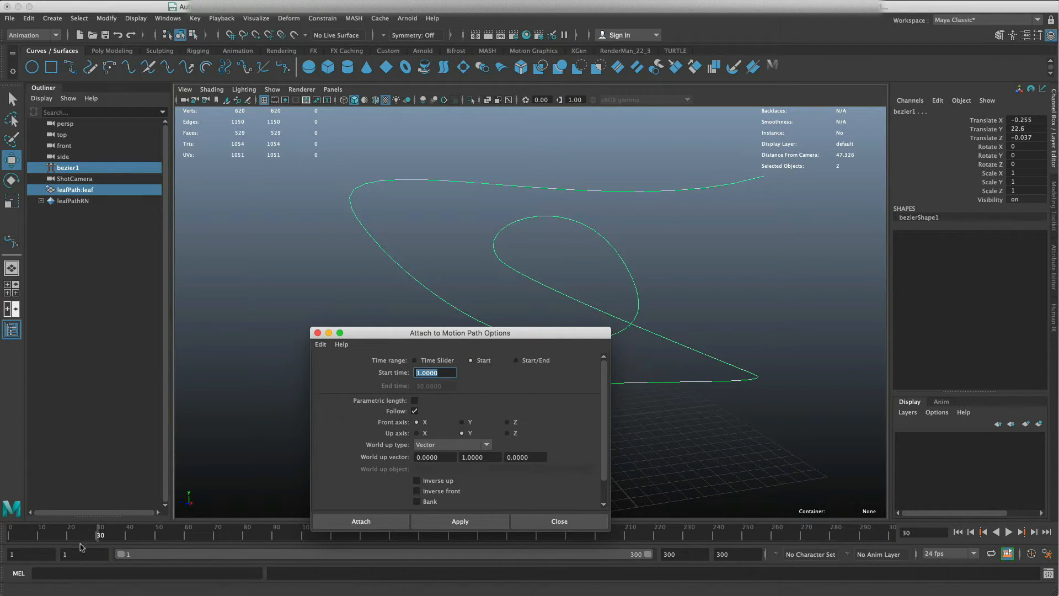
{"action": "left_click", "coordinate": [531, 358]}
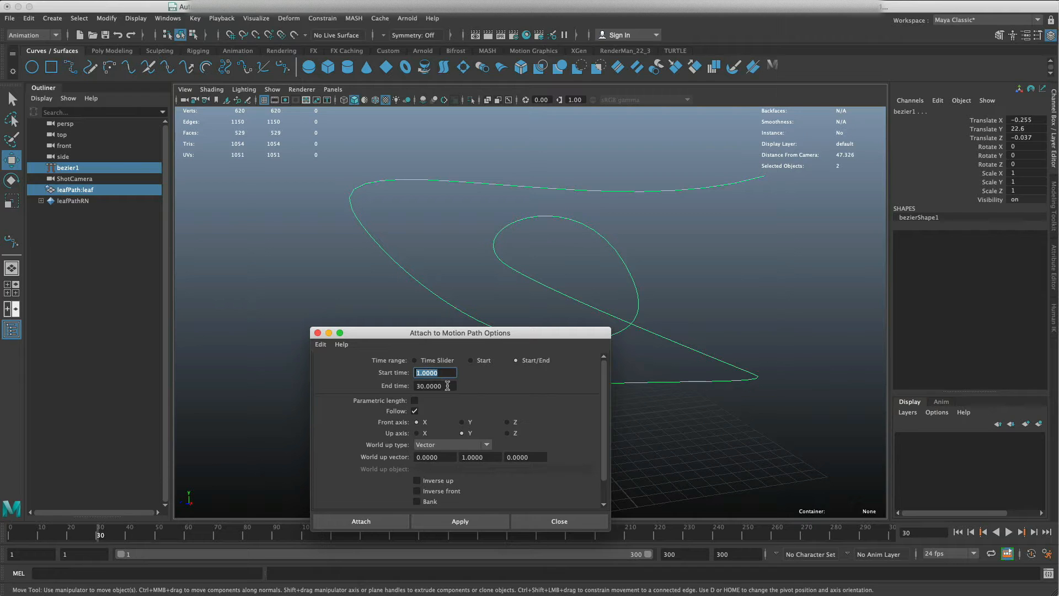
{"action": "left_click", "coordinate": [416, 360]}
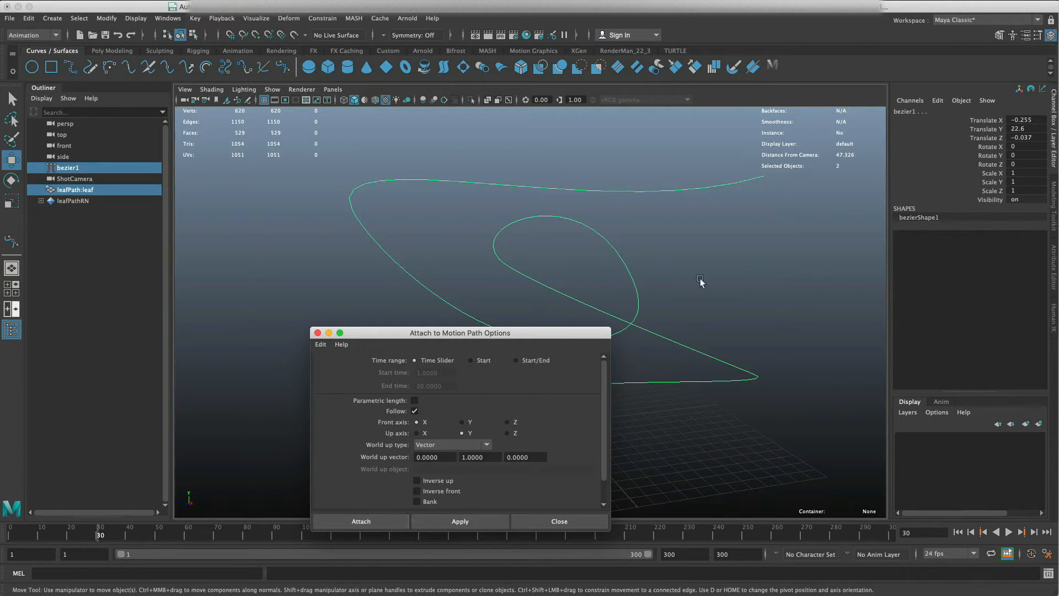
{"action": "left_click", "coordinate": [353, 521]}
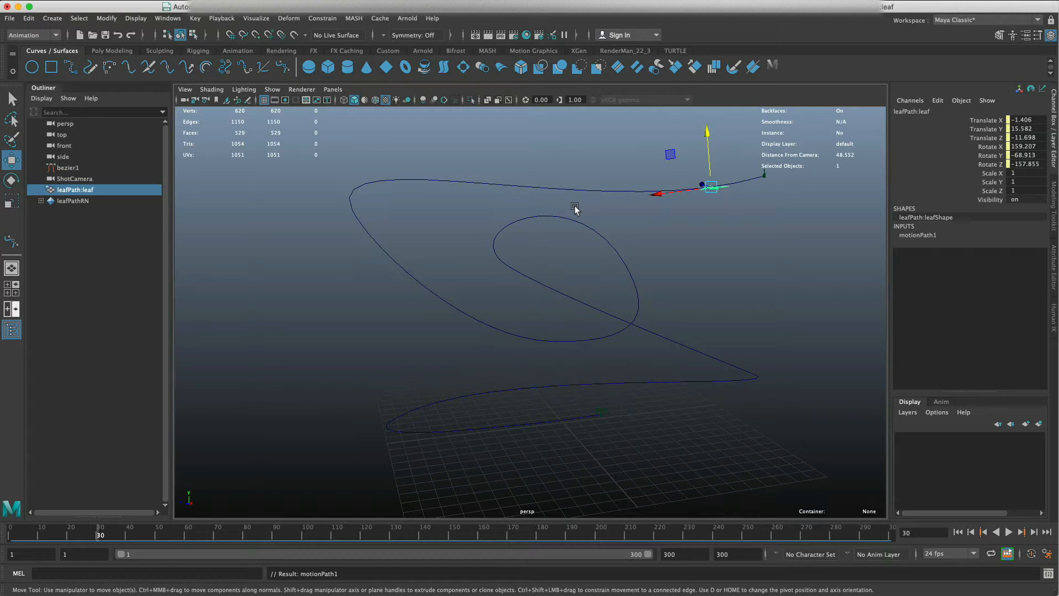
{"action": "left_click_drag", "start_coordinate": [102, 534], "coordinate": [344, 549]}
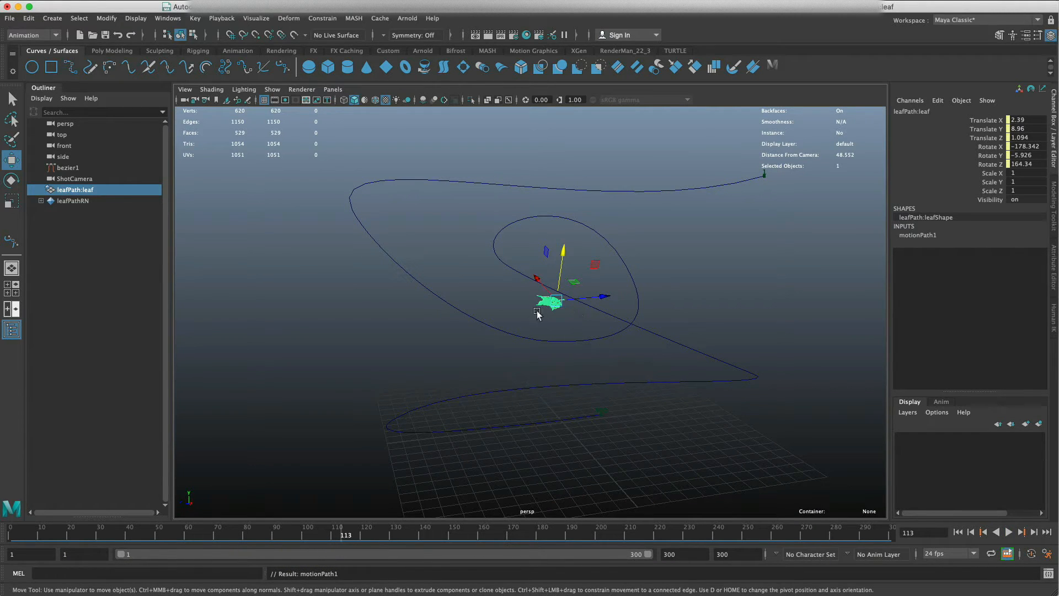
- Show the bezier curve's control vertices and slightly reposition the anchor point at the bottom of the large loop
{"action": "left_click", "coordinate": [521, 330]}
{"action": "left_click", "coordinate": [524, 341]}
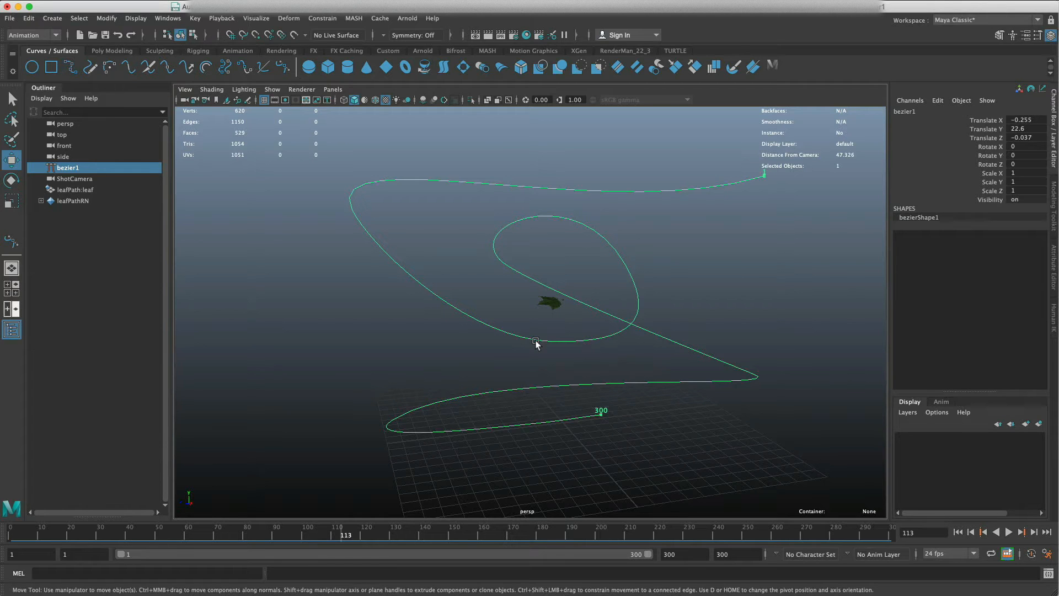
{"action": "right_click_drag", "start_coordinate": [535, 342], "coordinate": [499, 343]}
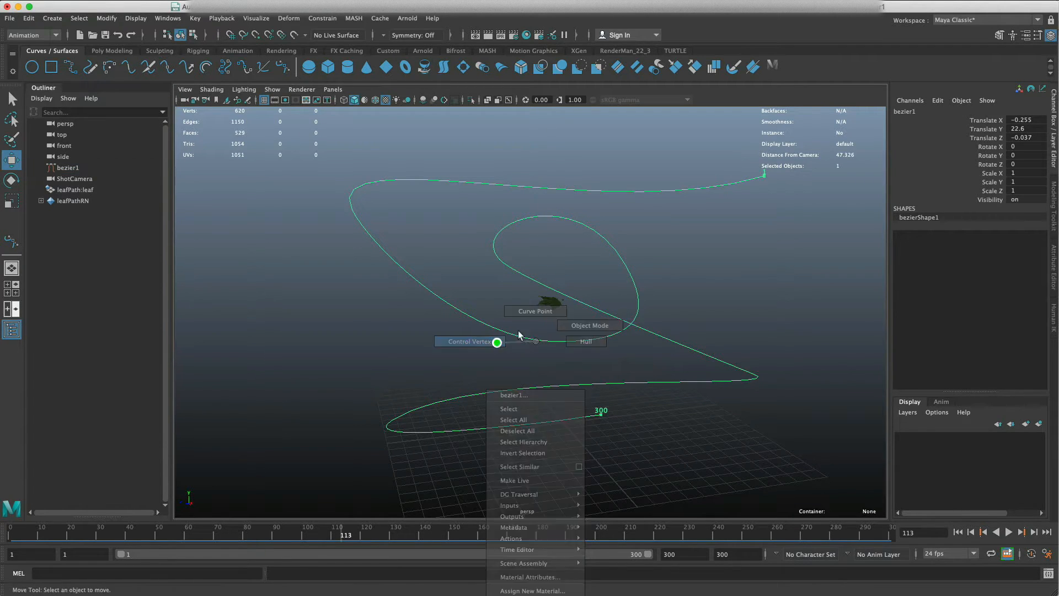
{"action": "left_click", "coordinate": [547, 343]}
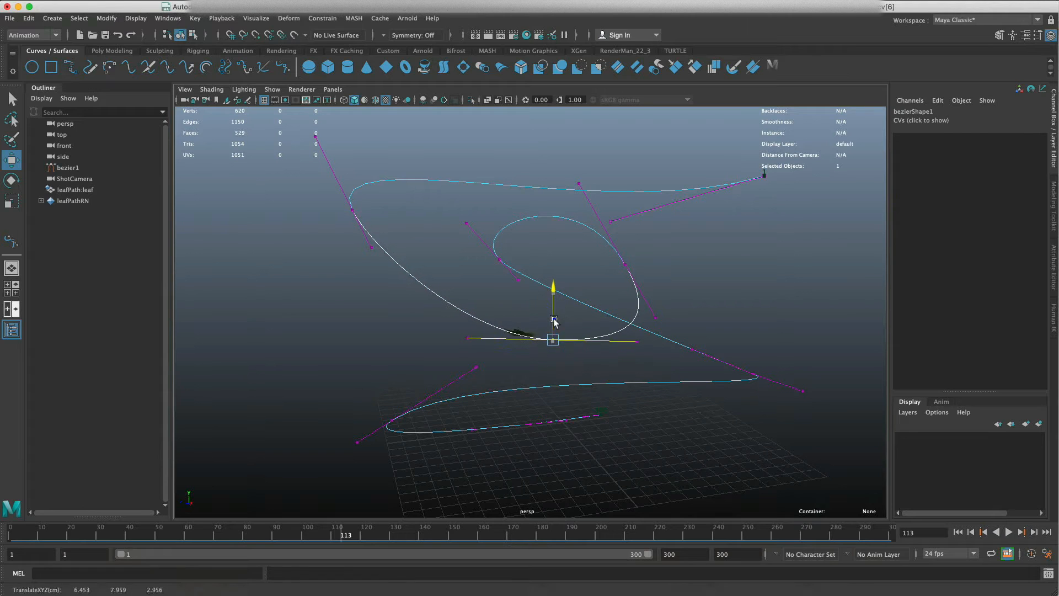
- Preview the leaf's travel by scrubbing to frame 177, selecting the inner loop's anchor point, and playing the animation
{"action": "left_click", "coordinate": [122, 532]}
{"action": "left_click_drag", "start_coordinate": [122, 532], "coordinate": [530, 528]}
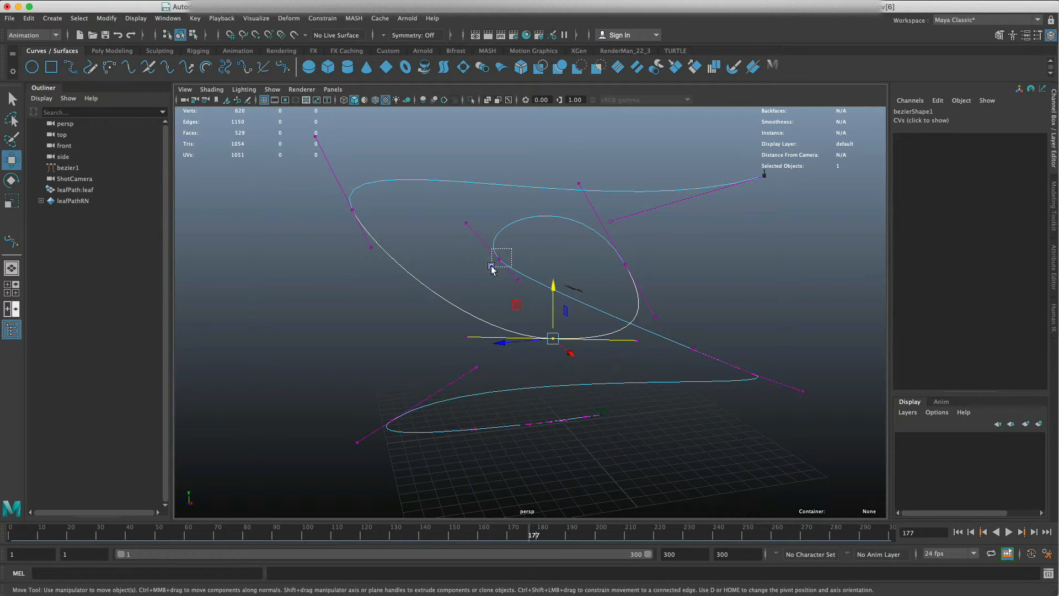
{"action": "left_click", "coordinate": [499, 260]}
{"action": "left_click", "coordinate": [1008, 532]}
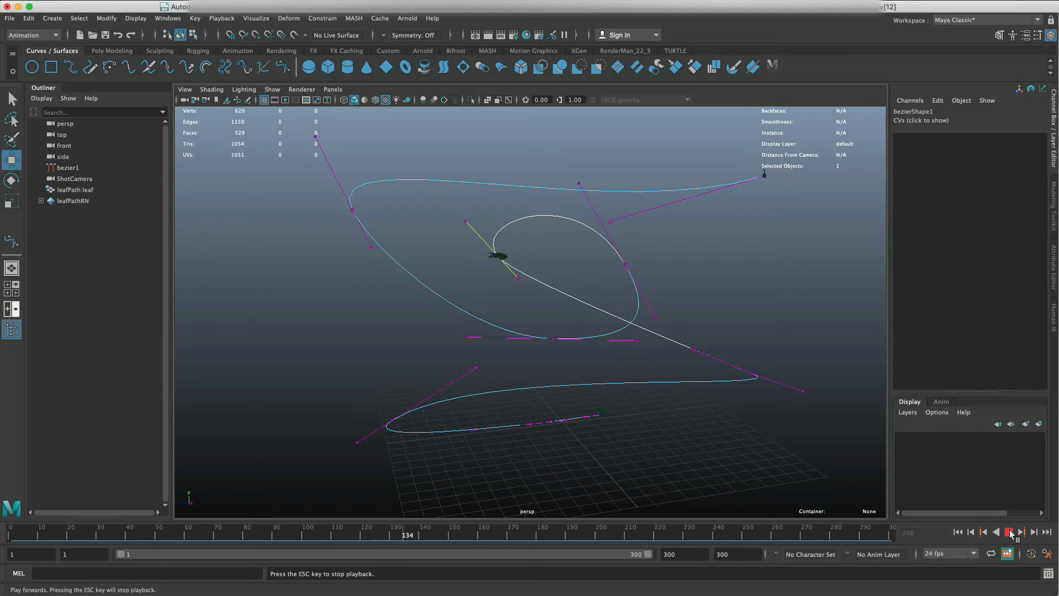
{"action": "left_click", "coordinate": [1009, 532]}
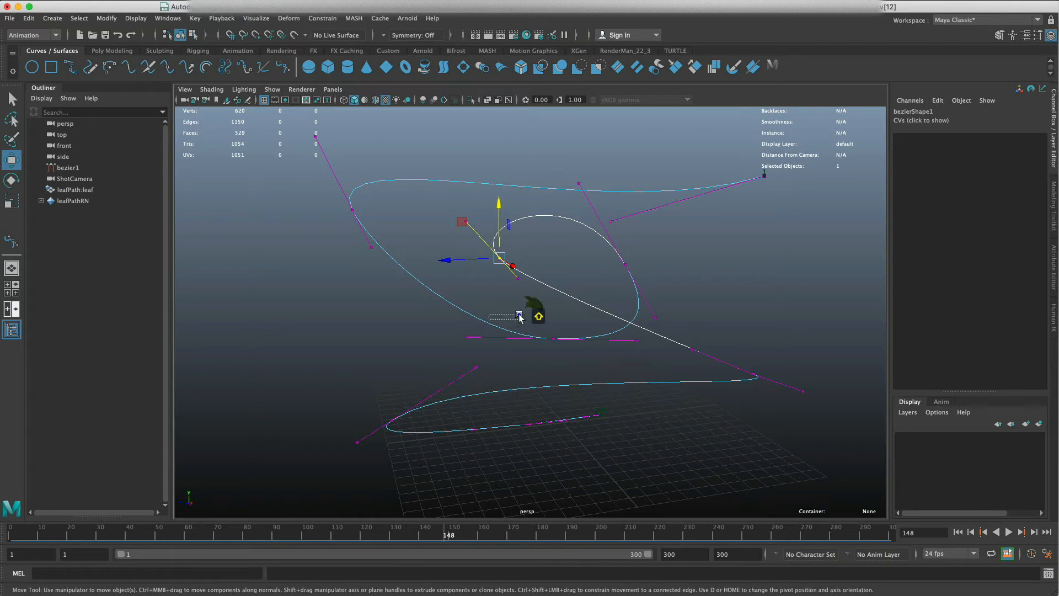
- Reselect the large loop's bottom anchor point, replay the leaf animation from another angle, and scrub to frame 101
{"action": "left_click_drag", "start_coordinate": [529, 307], "coordinate": [508, 320], "text": "alt"}
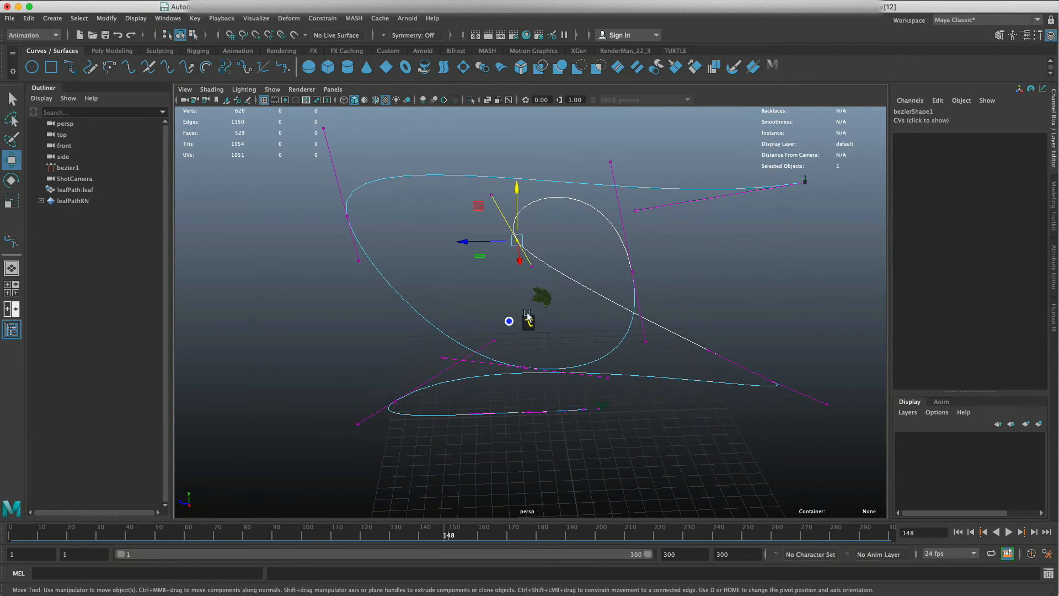
{"action": "mouse_move", "coordinate": [538, 356]}
{"action": "left_mouse_down"}
{"action": "mouse_move", "coordinate": [511, 375]}
{"action": "mouse_move", "coordinate": [524, 345]}
{"action": "left_mouse_up"}
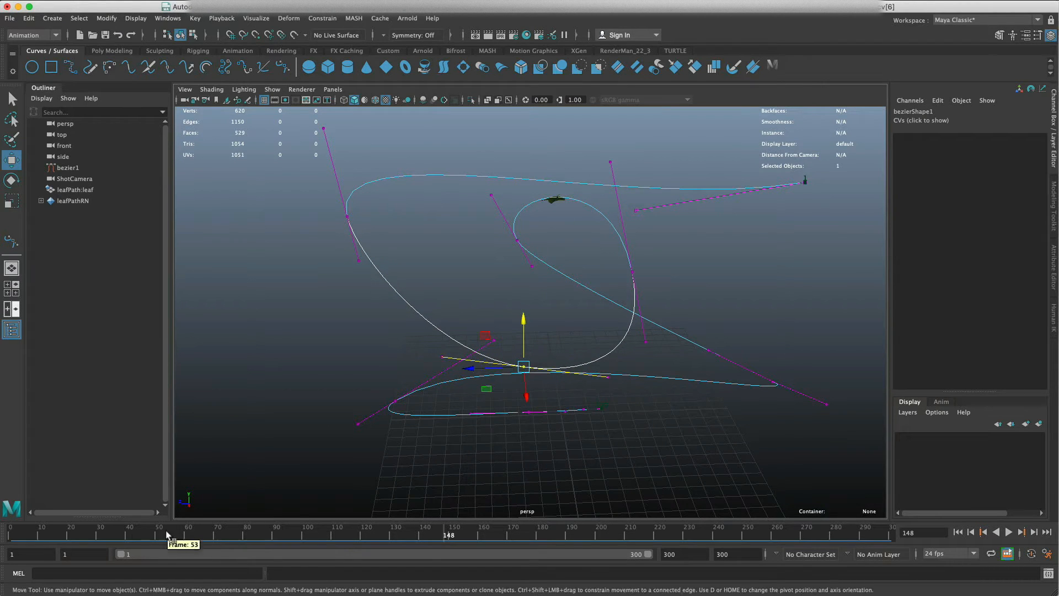
{"action": "left_click", "coordinate": [55, 530]}
{"action": "key", "text": "alt+v"}
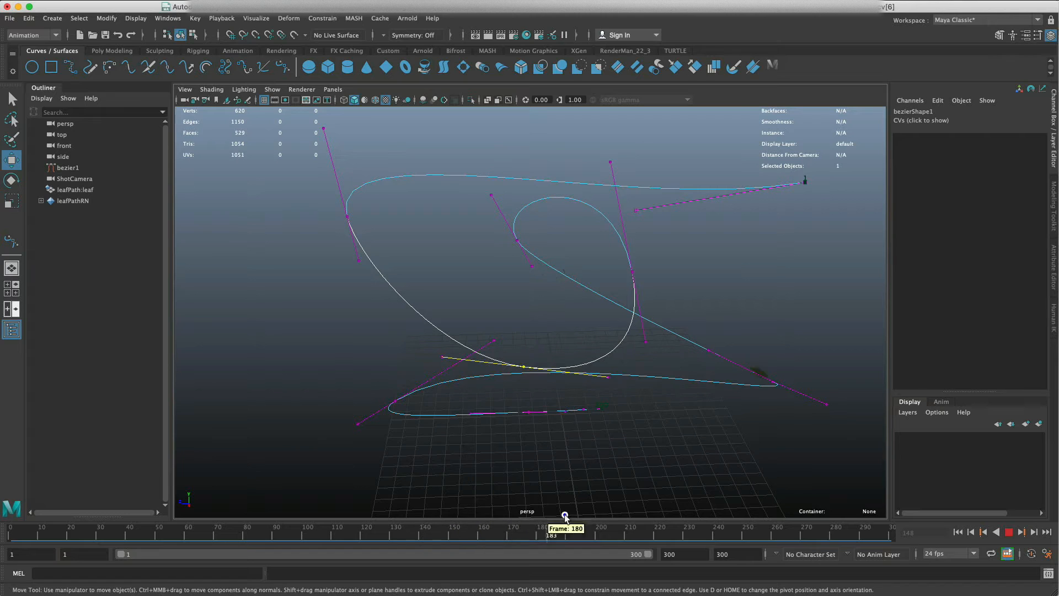
{"action": "left_click_drag", "start_coordinate": [532, 509], "coordinate": [11, 499]}
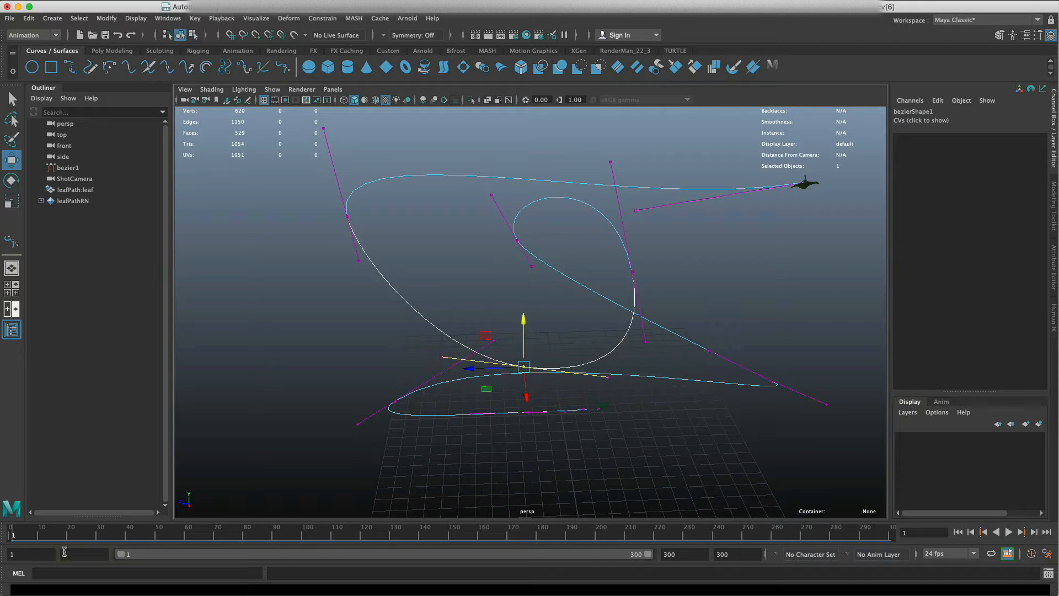
{"action": "left_click", "coordinate": [66, 534]}
{"action": "left_click_drag", "start_coordinate": [66, 534], "coordinate": [304, 533]}
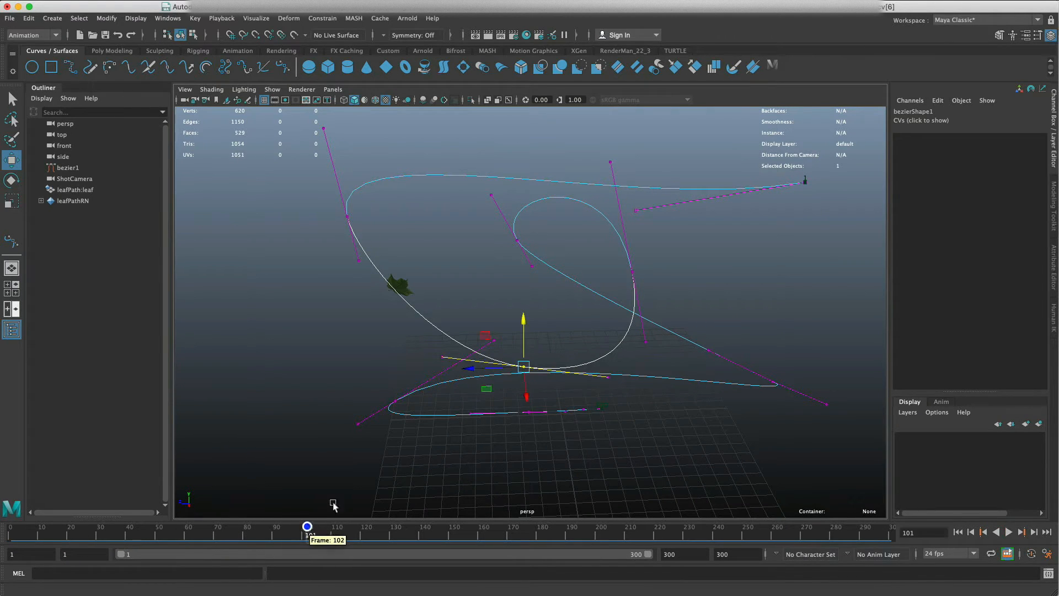
- Twist the leaf on its path with the Show Manipulator tool, to about -82 up twist and -1.2 front twist
{"action": "left_click", "coordinate": [402, 292]}
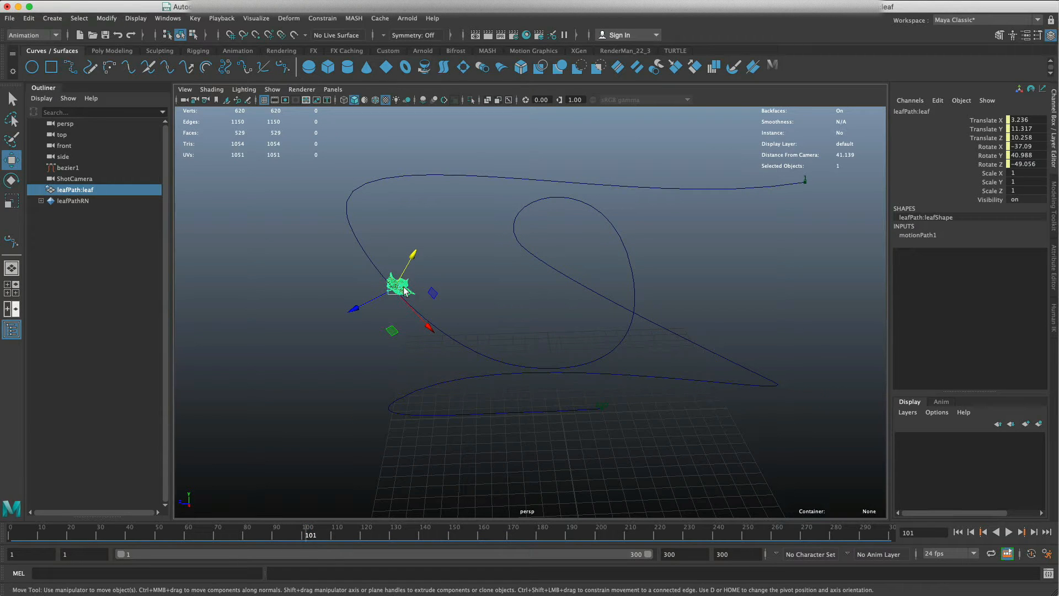
{"action": "key", "text": "t"}
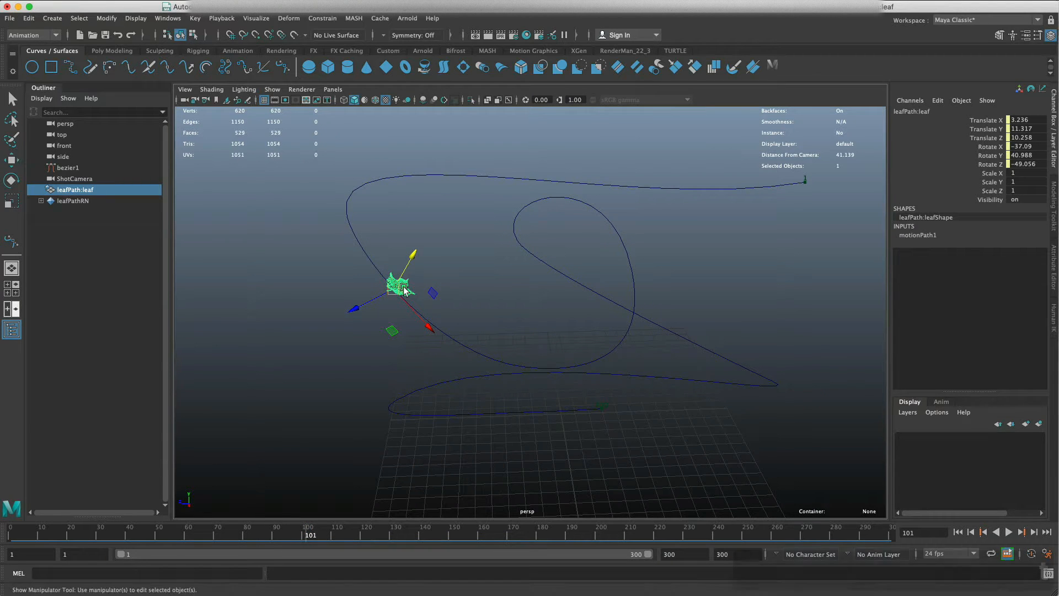
{"action": "mouse_move", "coordinate": [406, 277]}
{"action": "left_mouse_down"}
{"action": "mouse_move", "coordinate": [404, 259]}
{"action": "mouse_move", "coordinate": [391, 266]}
{"action": "left_mouse_up"}
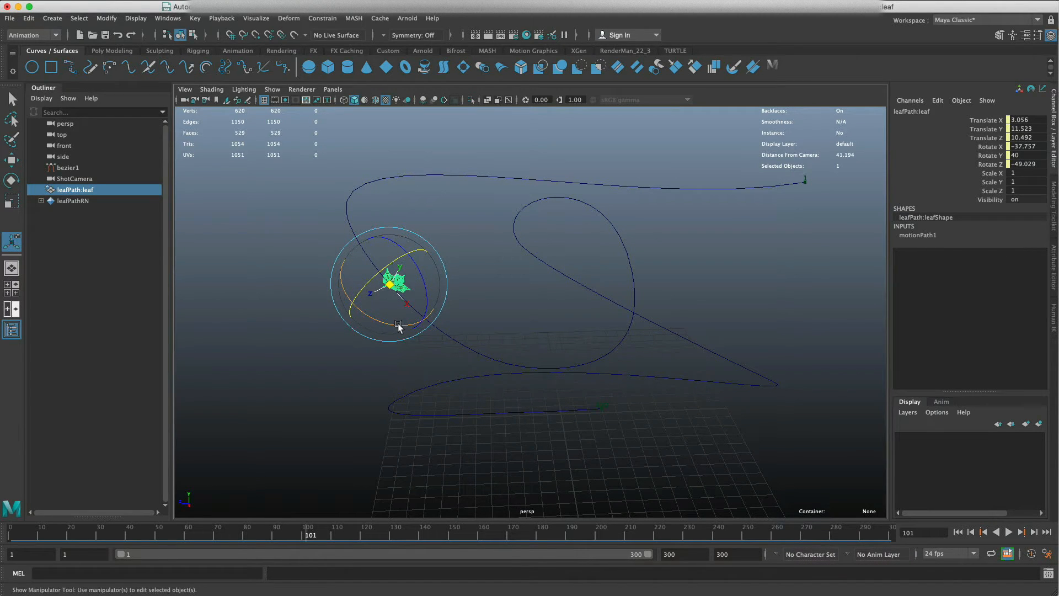
{"action": "left_click_drag", "start_coordinate": [398, 325], "coordinate": [335, 300]}
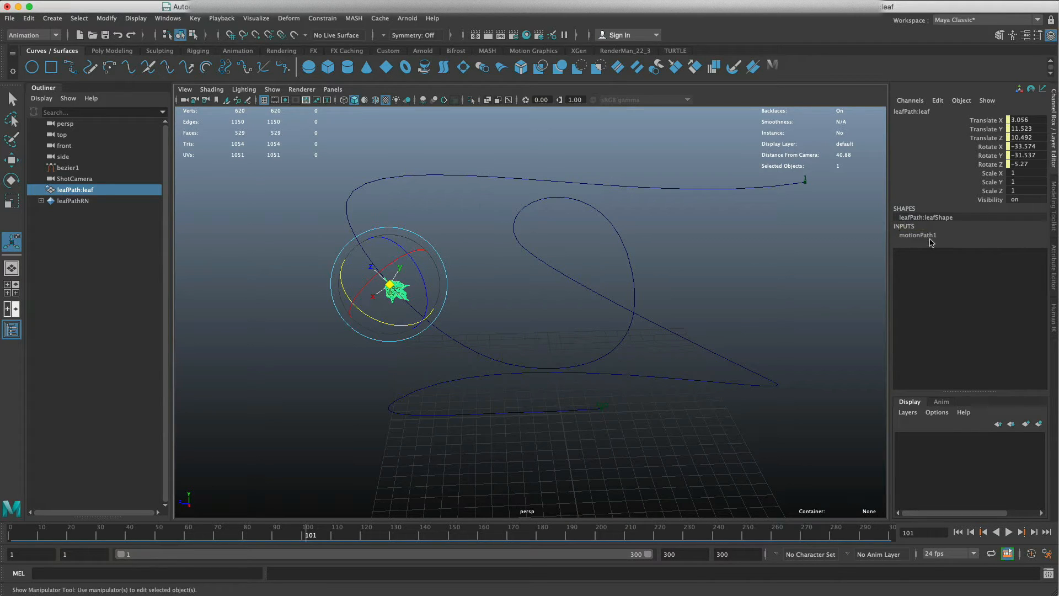
- Examine the leaf's path-driven translate and rotate channels and the U Value of its motionPath1 input
{"action": "left_click_drag", "start_coordinate": [987, 121], "coordinate": [985, 165]}
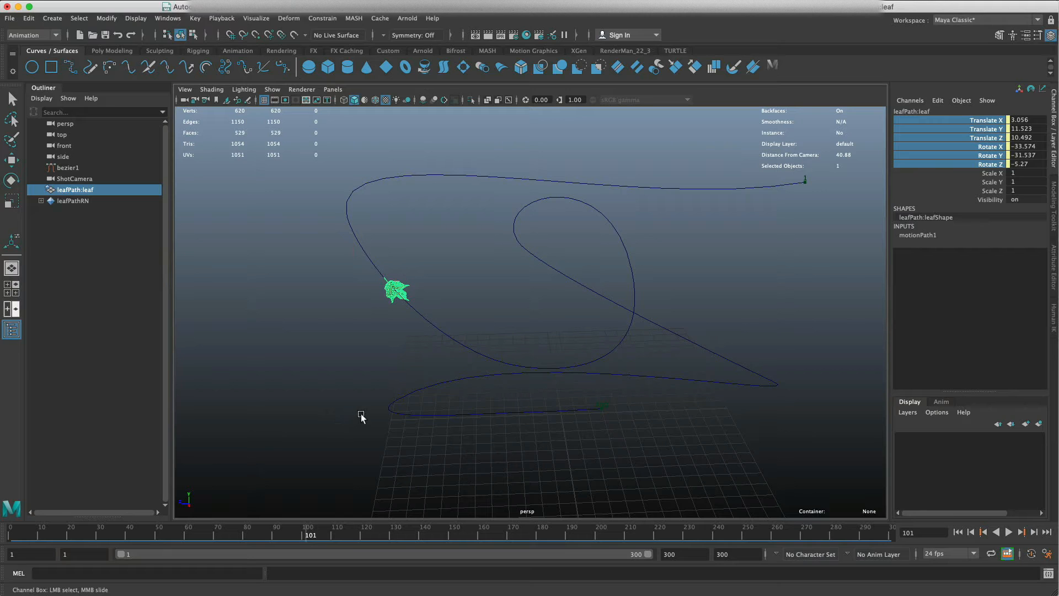
{"action": "key", "text": "t"}
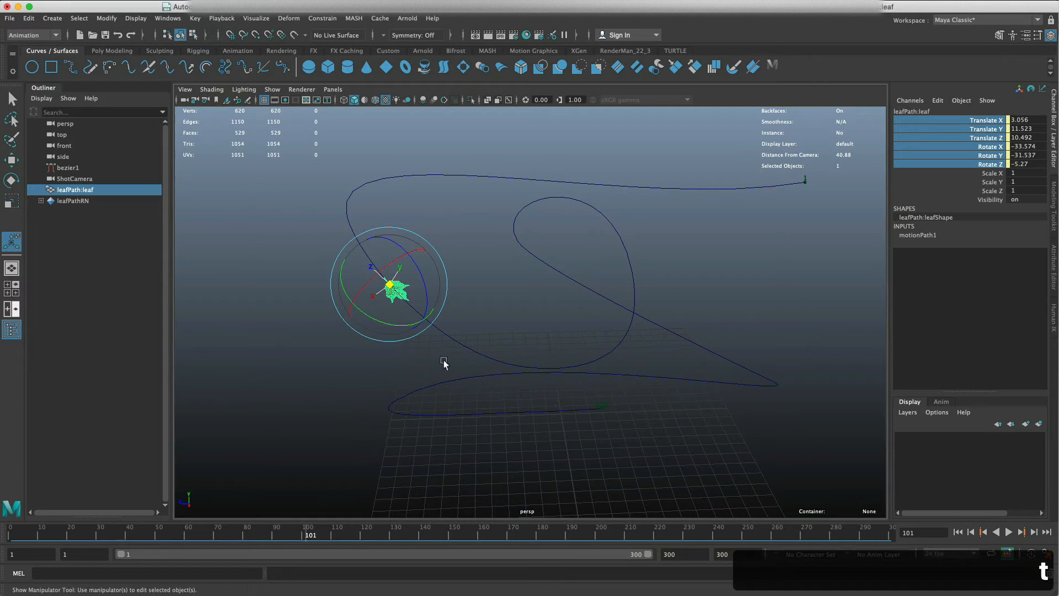
{"action": "left_click", "coordinate": [912, 235]}
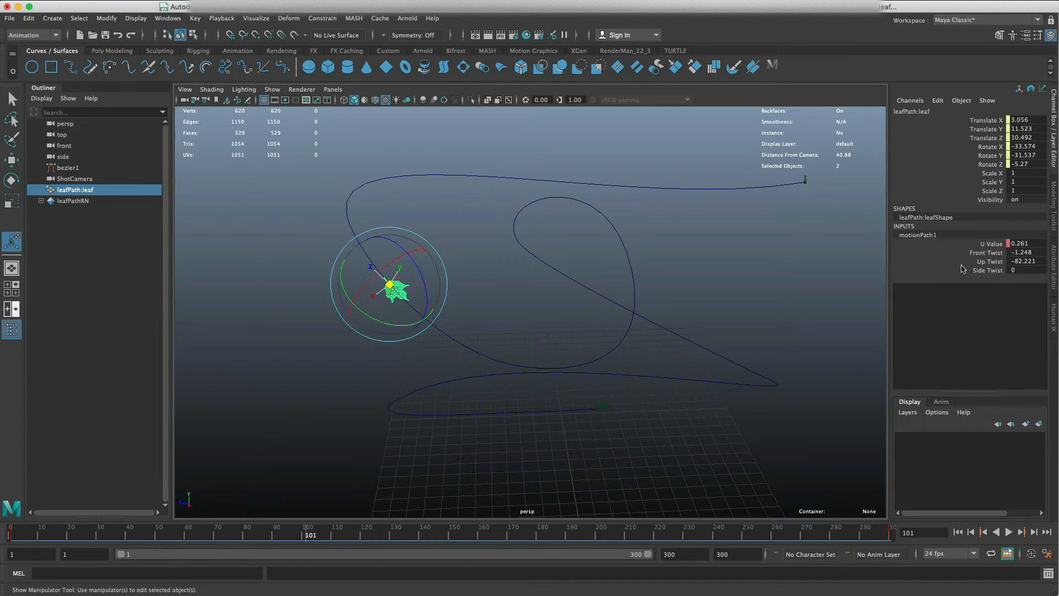
{"action": "left_click", "coordinate": [985, 246]}
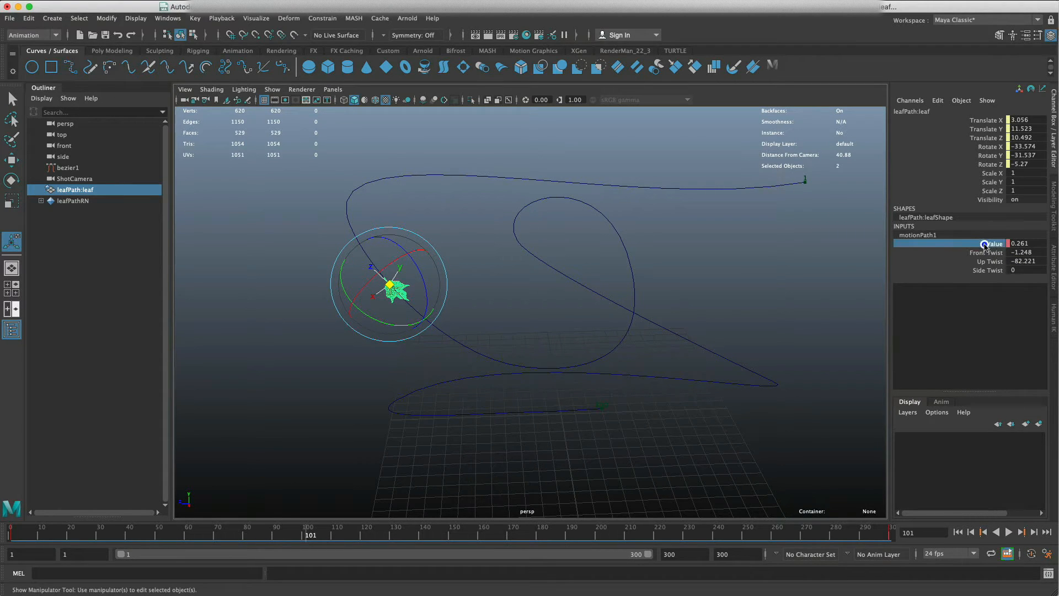
- Inspect the settings of the position markers at the start and end of the motion path
{"action": "left_click_drag", "start_coordinate": [786, 156], "coordinate": [819, 208]}
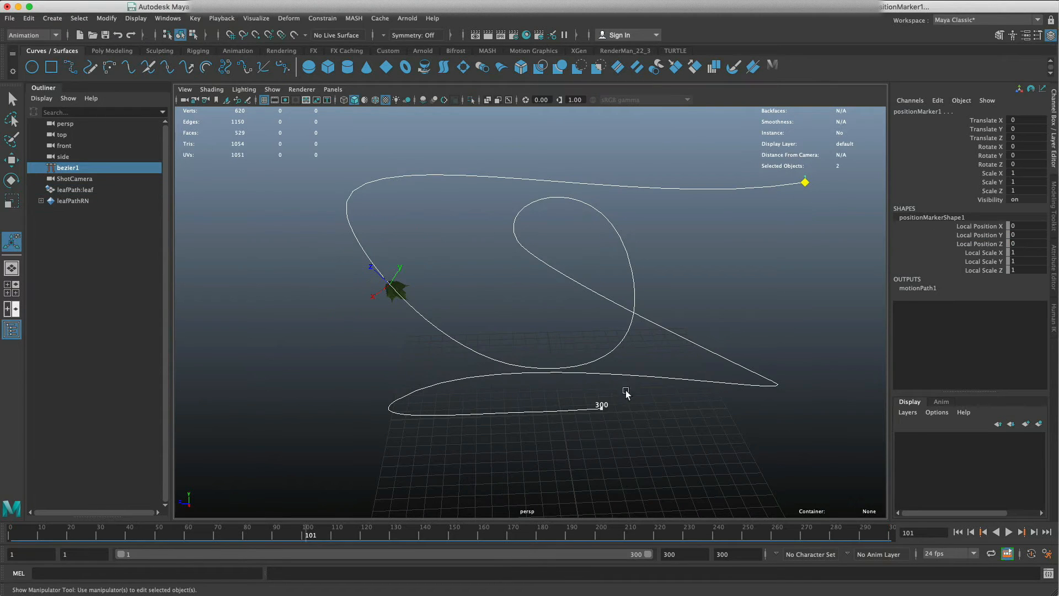
{"action": "left_click_drag", "start_coordinate": [625, 391], "coordinate": [602, 421]}
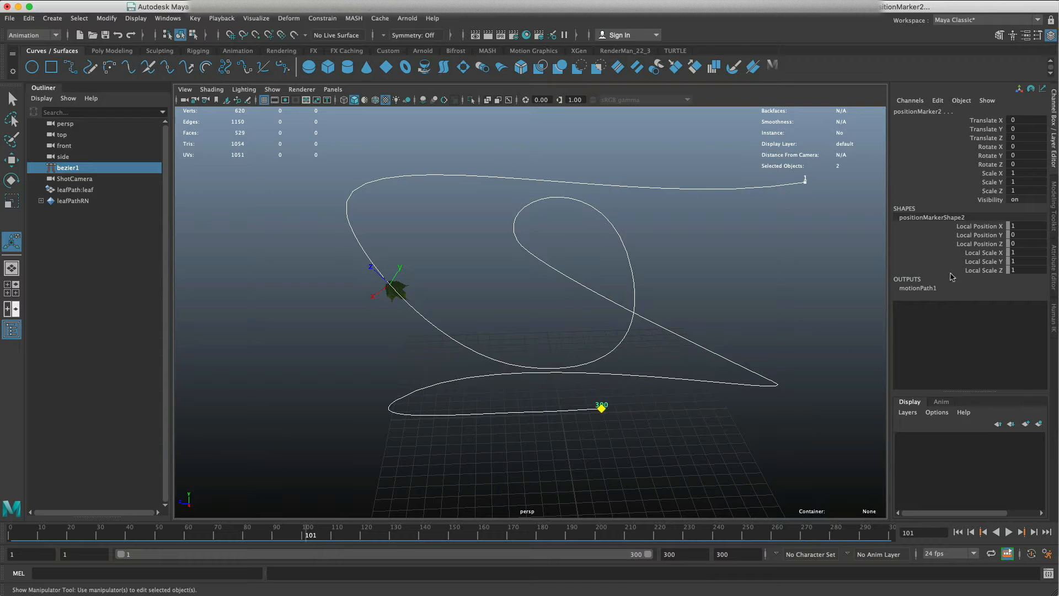
{"action": "left_click_drag", "start_coordinate": [755, 155], "coordinate": [832, 213]}
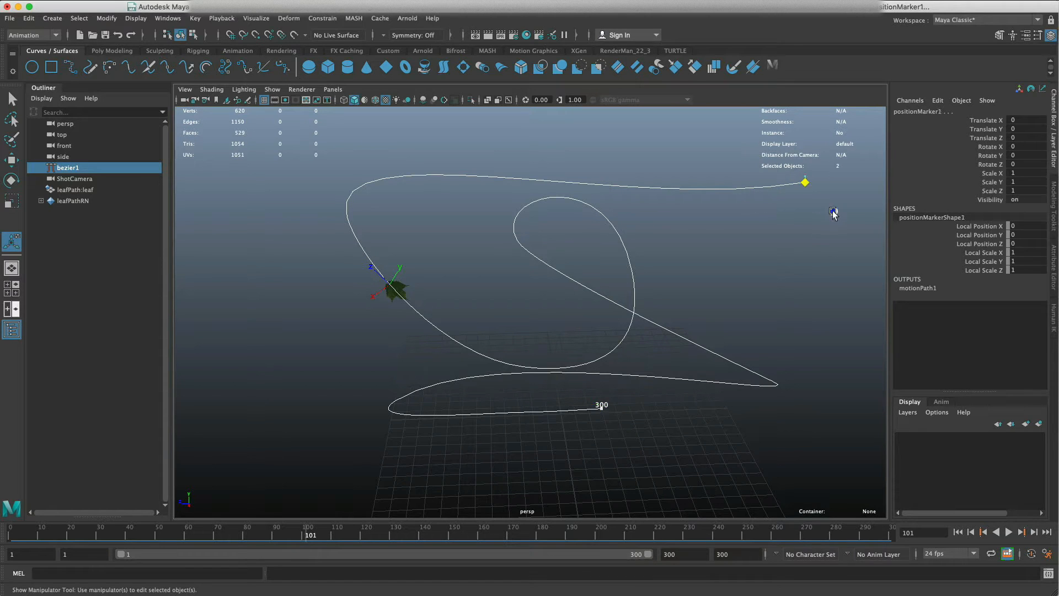
{"action": "left_click_drag", "start_coordinate": [643, 390], "coordinate": [585, 420]}
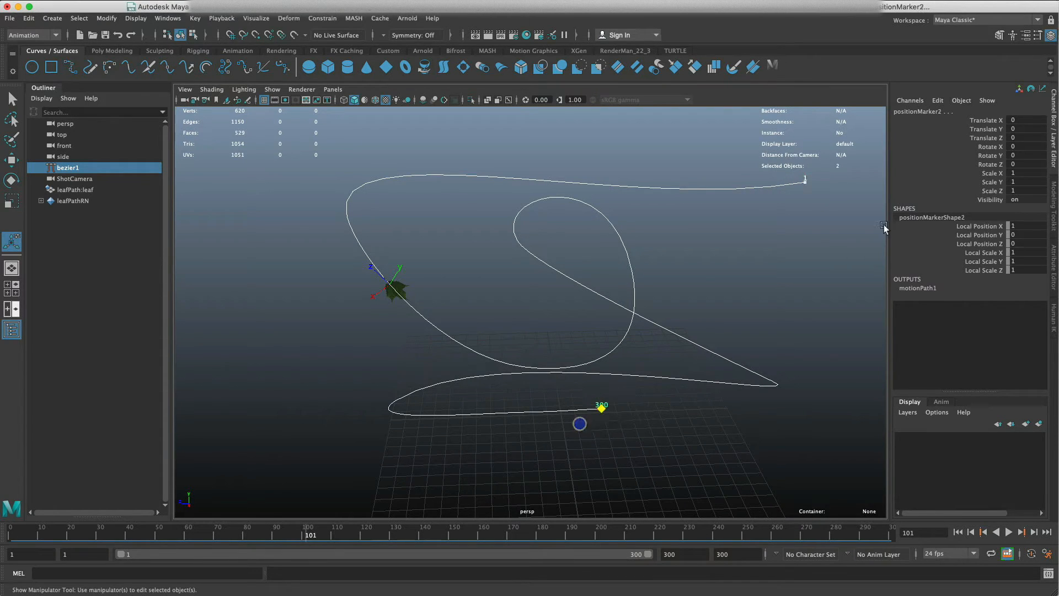
- Show the motionPath1 output attributes and scrub through frames 1, 300 and 153 to compare the U Value along the path
{"action": "left_click", "coordinate": [918, 288]}
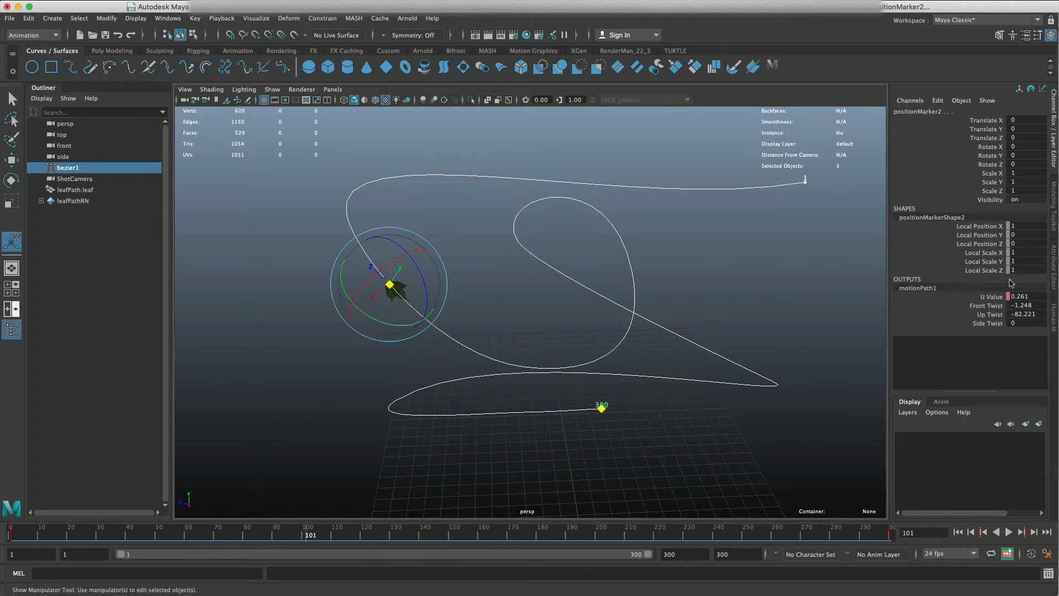
{"action": "left_click_drag", "start_coordinate": [64, 534], "coordinate": [6, 533]}
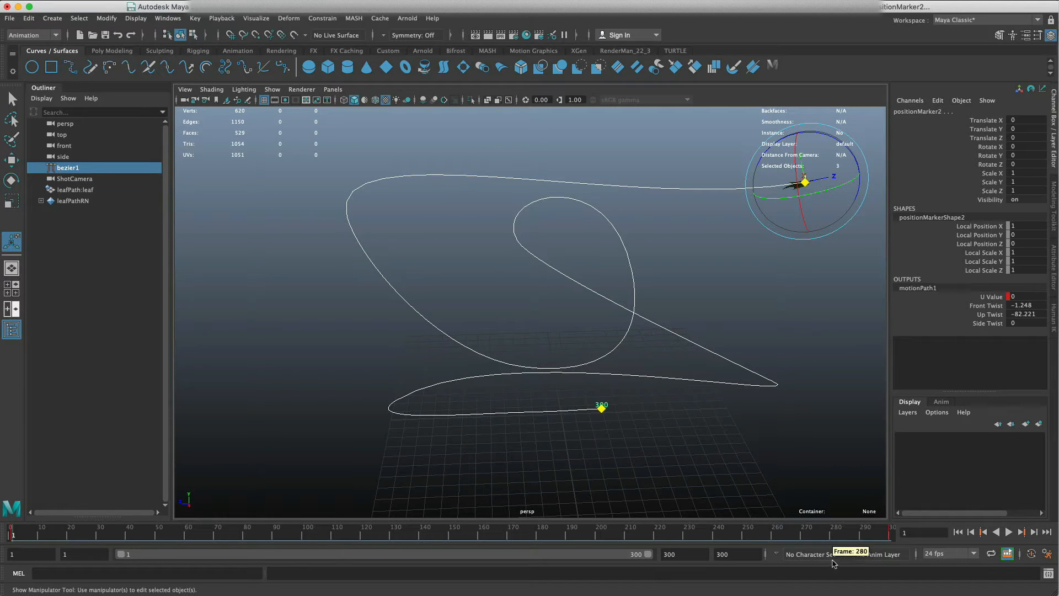
{"action": "left_click_drag", "start_coordinate": [863, 533], "coordinate": [907, 533]}
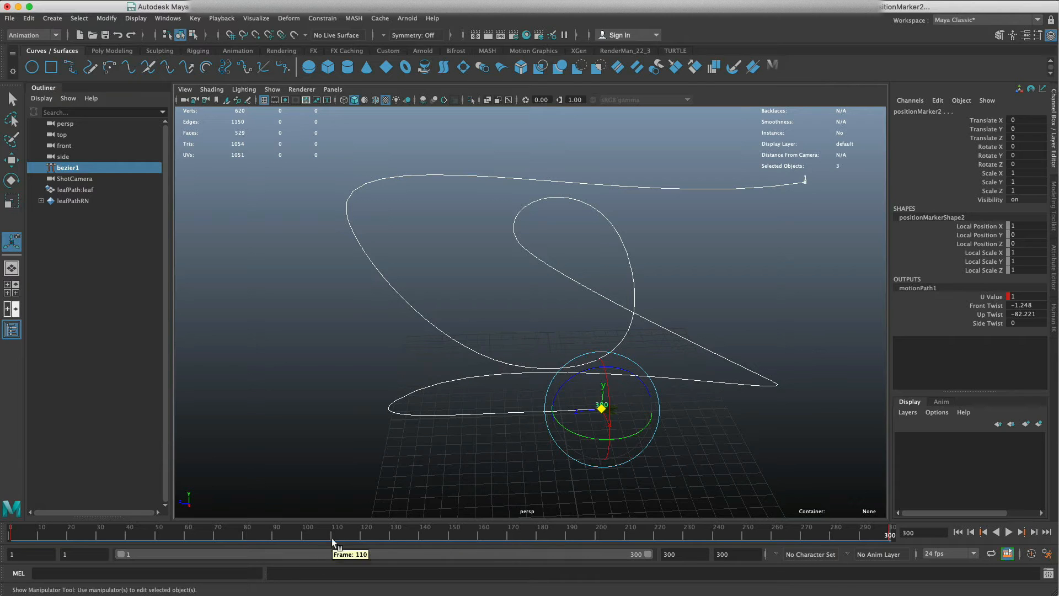
{"action": "left_click_drag", "start_coordinate": [332, 537], "coordinate": [462, 539]}
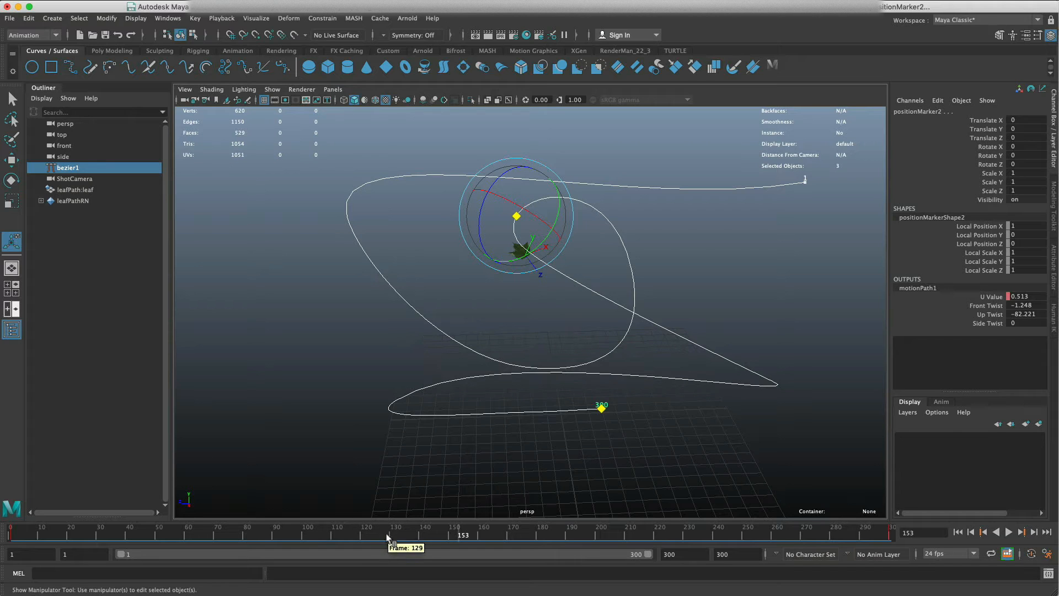
- At frame 107, rotate the leaf to about 0.2 front twist and key its Front, Up and Side Twist channels
{"action": "left_click_drag", "start_coordinate": [386, 532], "coordinate": [328, 533]}
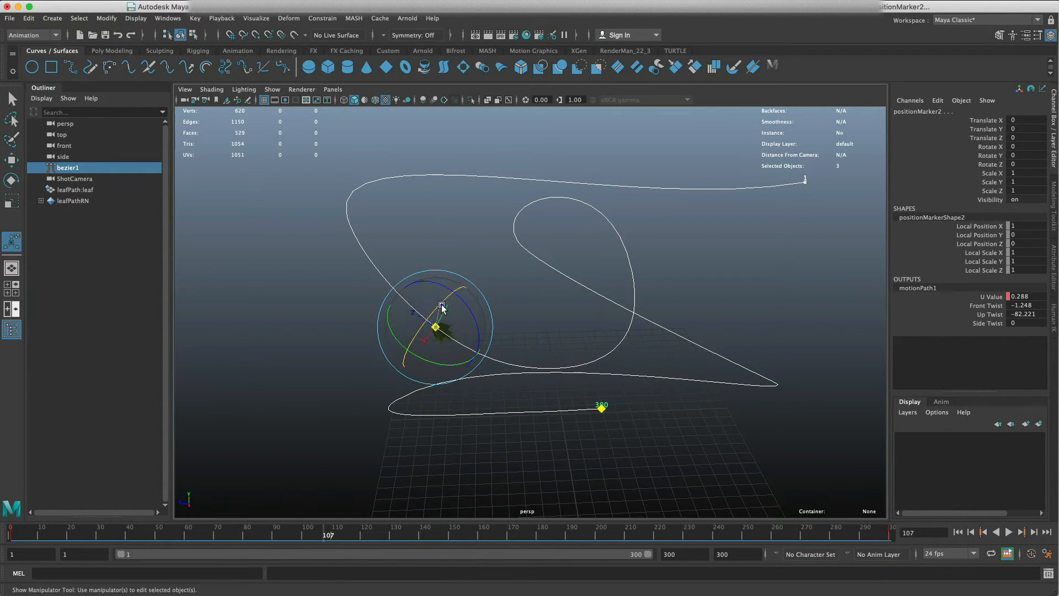
{"action": "mouse_move", "coordinate": [441, 309]}
{"action": "left_mouse_down"}
{"action": "mouse_move", "coordinate": [456, 293]}
{"action": "mouse_move", "coordinate": [439, 332]}
{"action": "mouse_move", "coordinate": [448, 313]}
{"action": "left_mouse_up"}
{"action": "left_click_drag", "start_coordinate": [983, 306], "coordinate": [985, 323]}
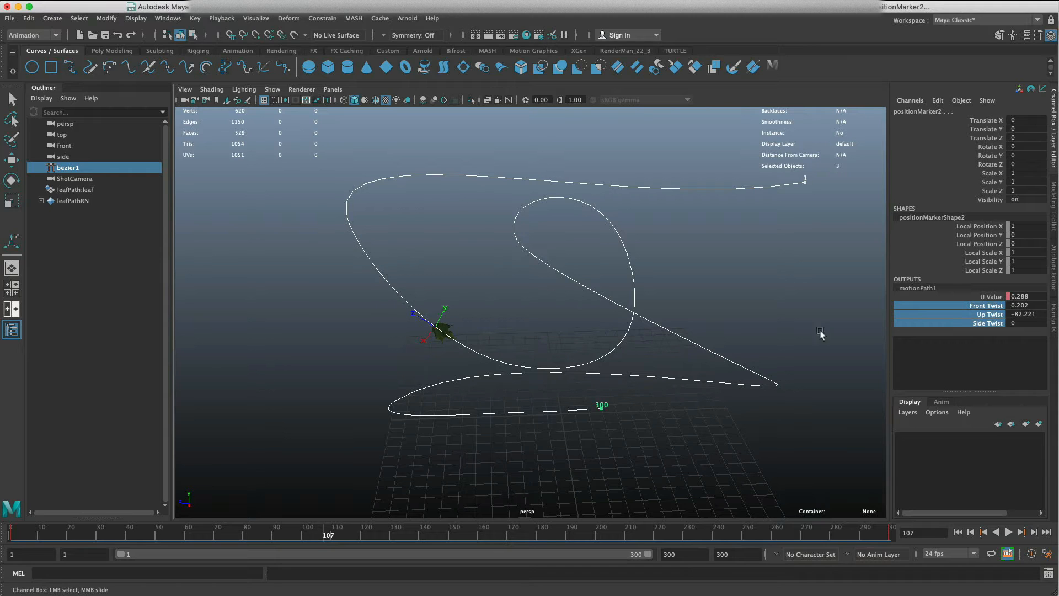
{"action": "right_click", "coordinate": [983, 319]}
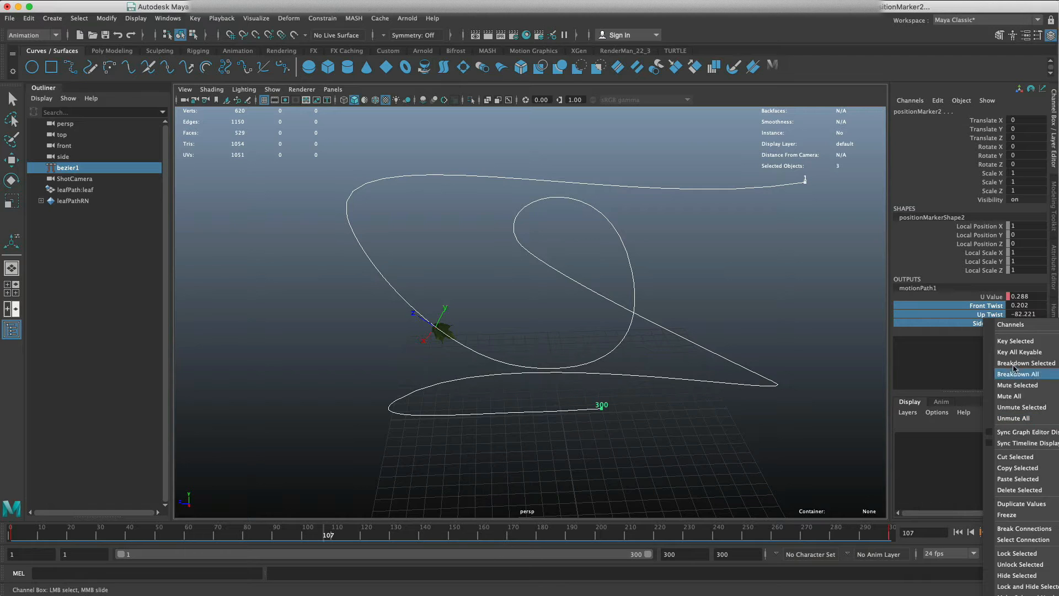
{"action": "left_click", "coordinate": [1018, 341]}
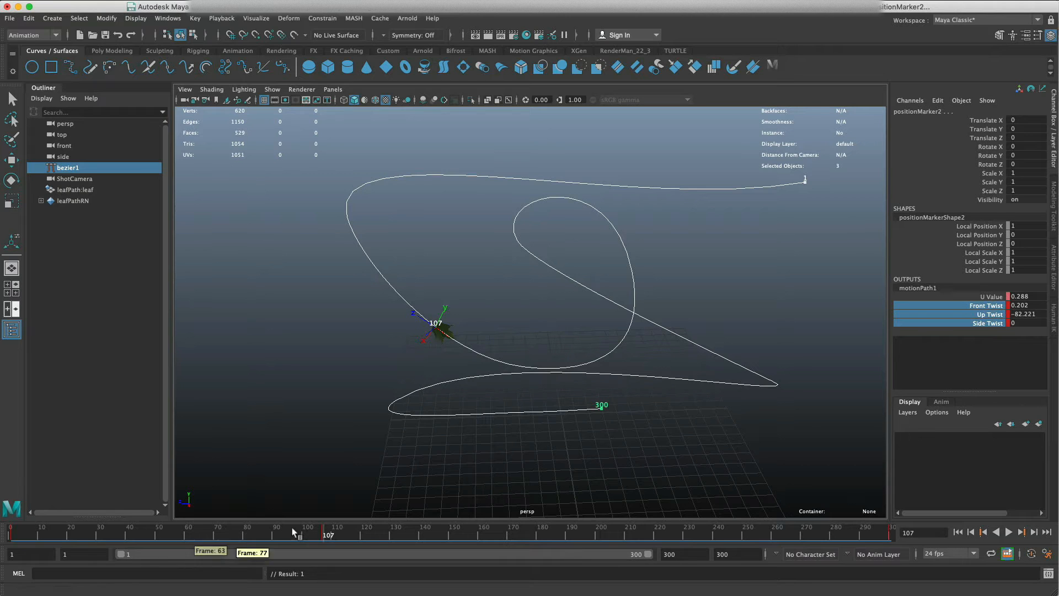
- At frame 89, rotate the leaf to about 30.5 side twist and key its three motionPath1 twist channels
{"action": "mouse_move", "coordinate": [309, 531]}
{"action": "left_mouse_down"}
{"action": "mouse_move", "coordinate": [232, 530]}
{"action": "mouse_move", "coordinate": [270, 528]}
{"action": "left_mouse_up"}
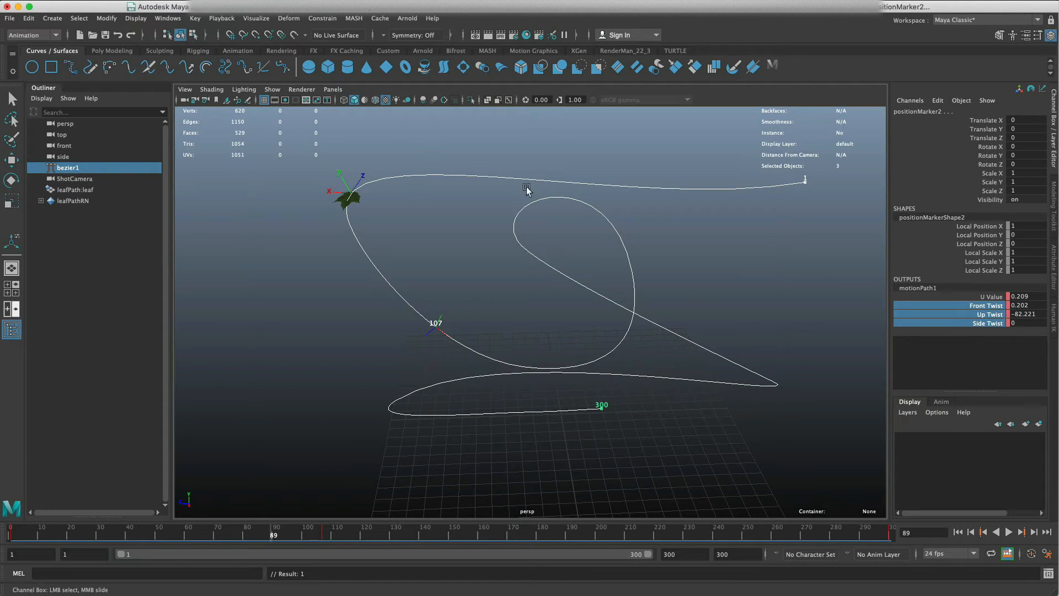
{"action": "left_click", "coordinate": [338, 203]}
{"action": "key", "text": "t"}
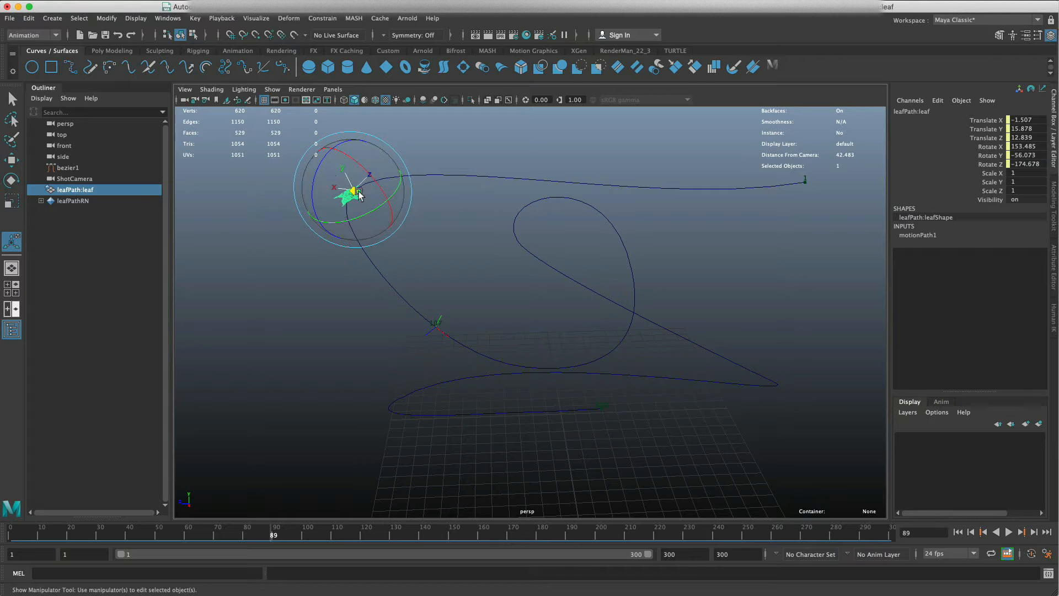
{"action": "left_click", "coordinate": [11, 244]}
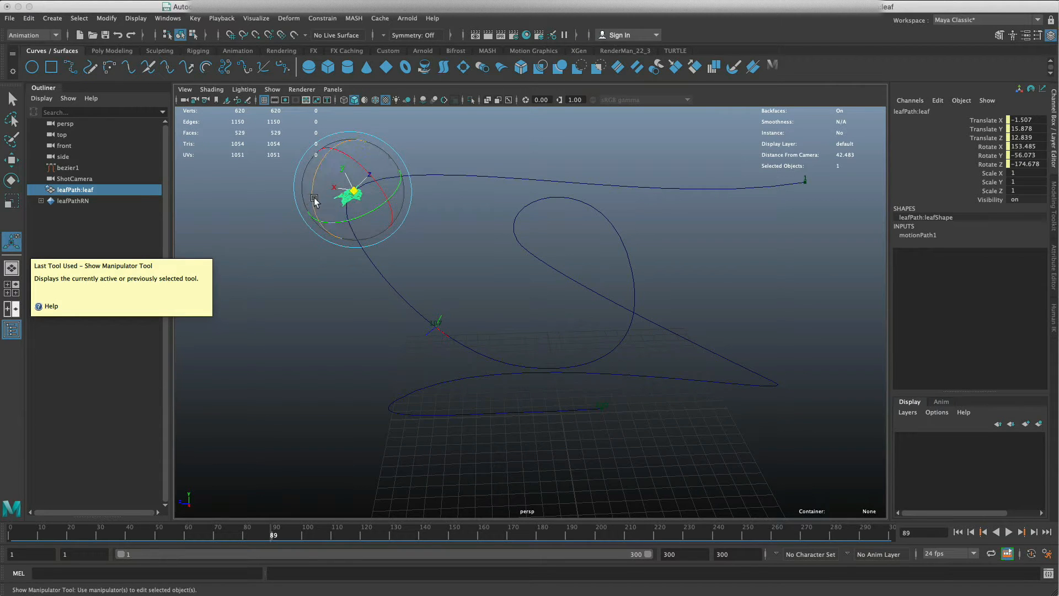
{"action": "left_click_drag", "start_coordinate": [315, 200], "coordinate": [319, 172]}
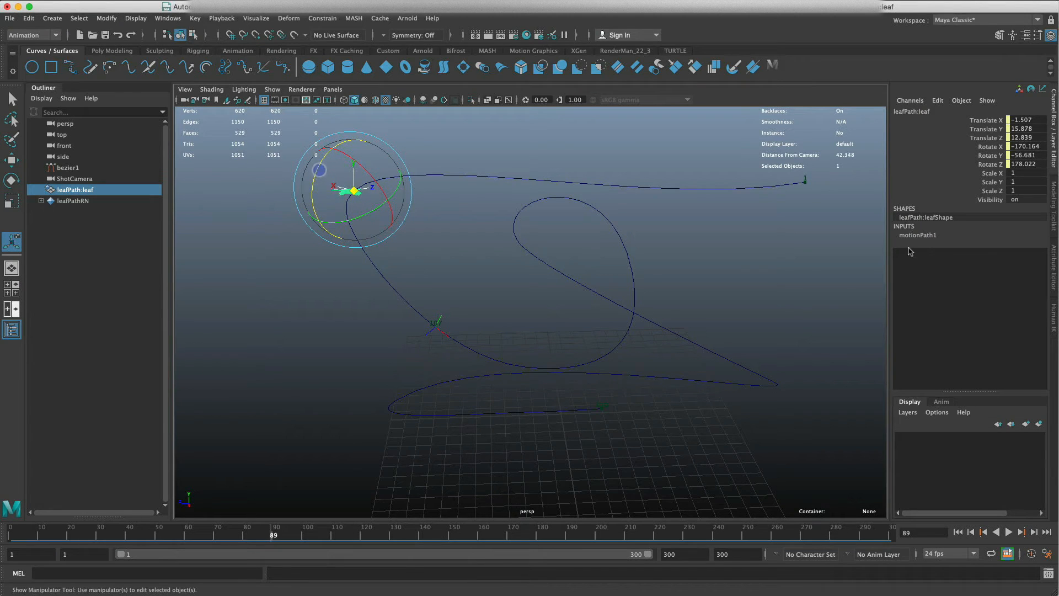
{"action": "left_click", "coordinate": [924, 237]}
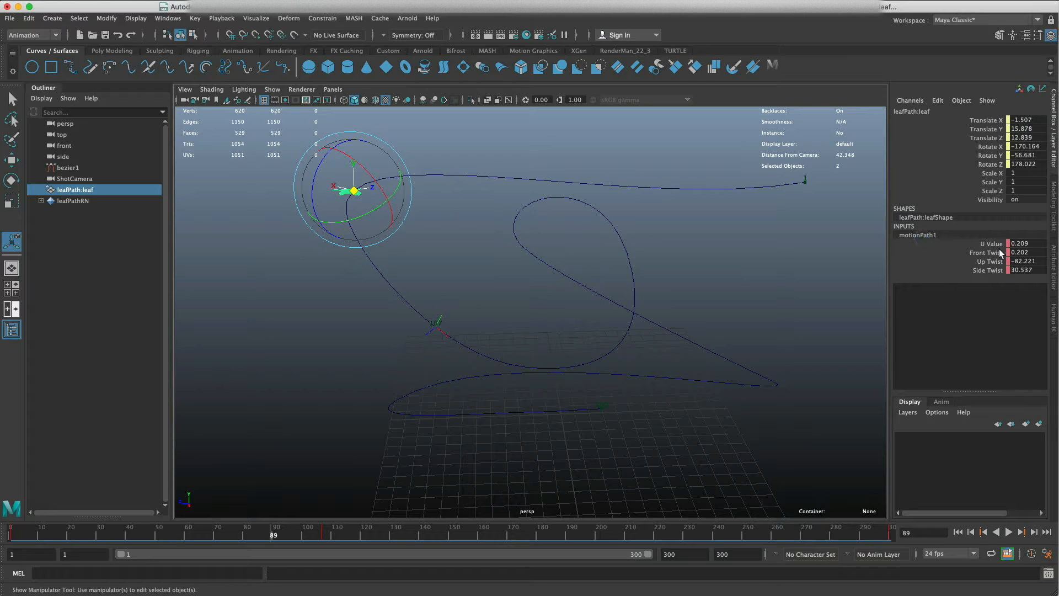
{"action": "left_click_drag", "start_coordinate": [999, 252], "coordinate": [991, 270]}
{"action": "right_click", "coordinate": [991, 269]}
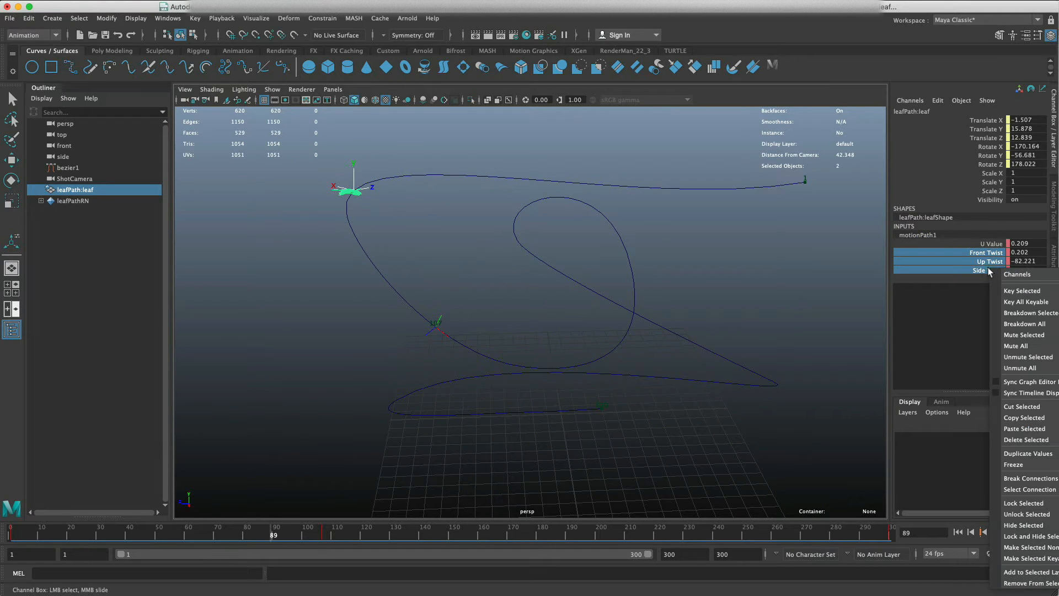
{"action": "left_click", "coordinate": [1012, 292]}
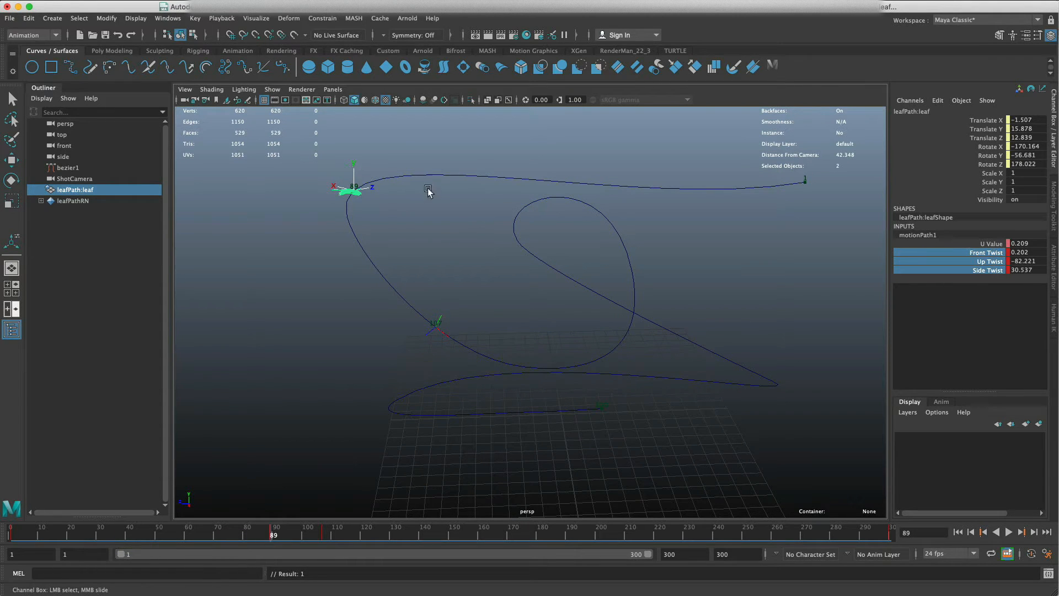
- At frame 1, rotate the leaf to about 3.6 side twist and key its three motionPath1 twist channels
{"action": "left_click_drag", "start_coordinate": [206, 533], "coordinate": [152, 530]}
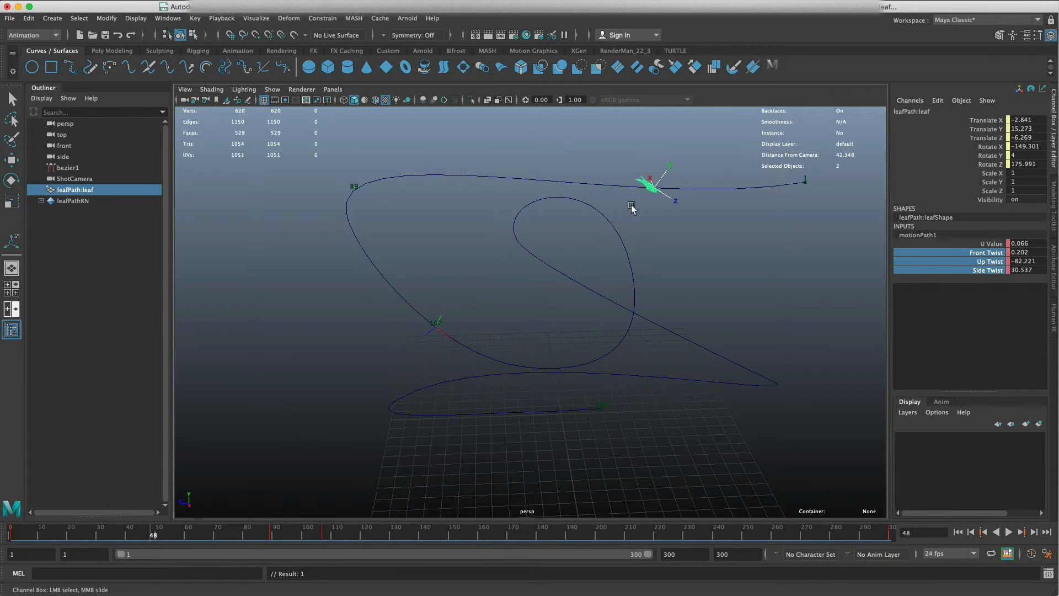
{"action": "left_click", "coordinate": [649, 186]}
{"action": "key", "text": "t"}
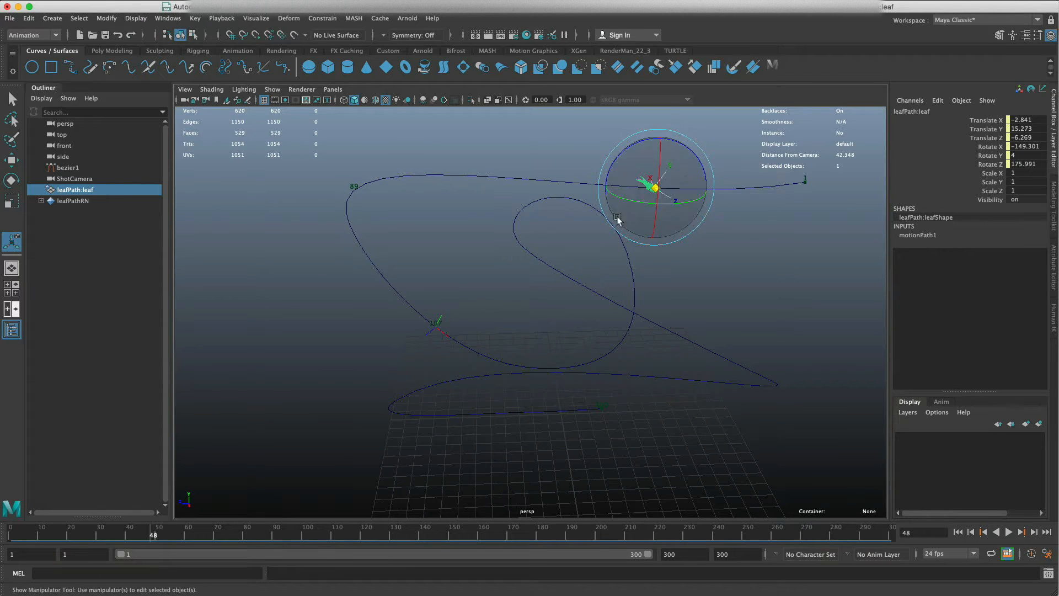
{"action": "left_click_drag", "start_coordinate": [48, 537], "coordinate": [11, 533]}
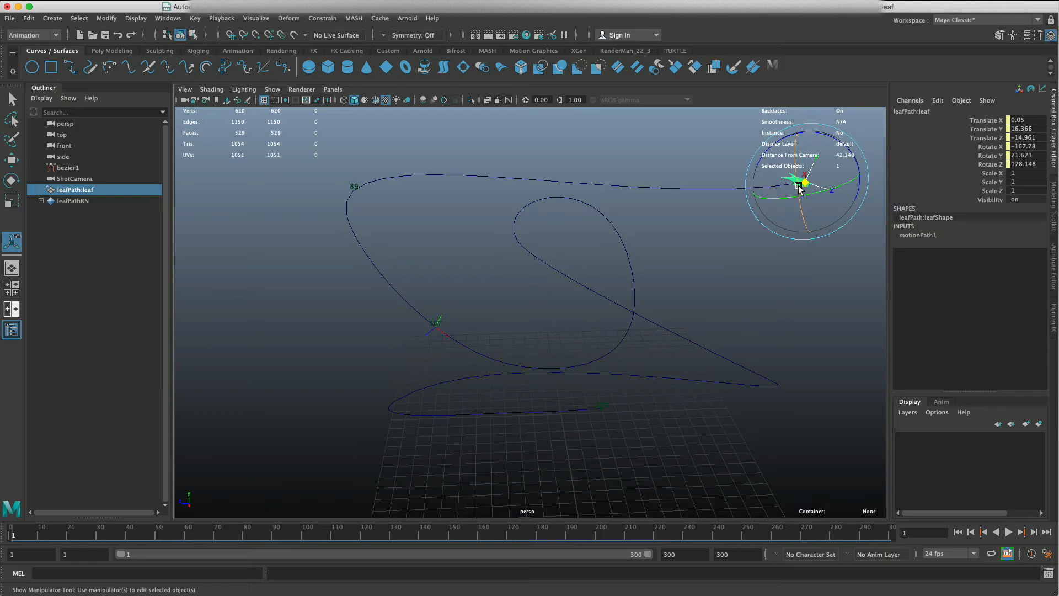
{"action": "key", "text": "f"}
{"action": "left_click_drag", "start_coordinate": [552, 344], "coordinate": [577, 323], "text": "alt"}
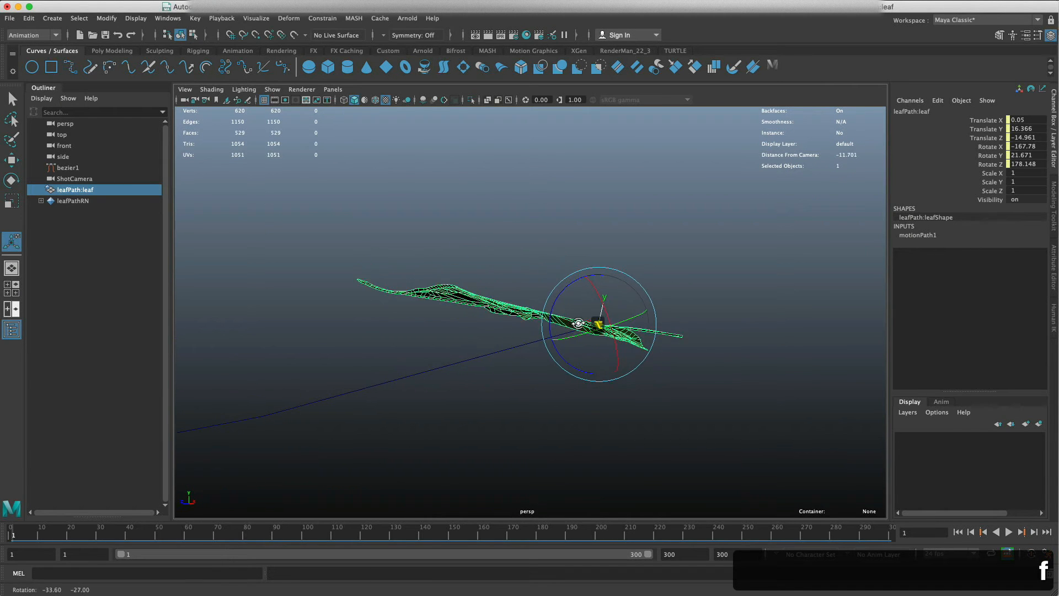
{"action": "left_click_drag", "start_coordinate": [567, 283], "coordinate": [556, 305]}
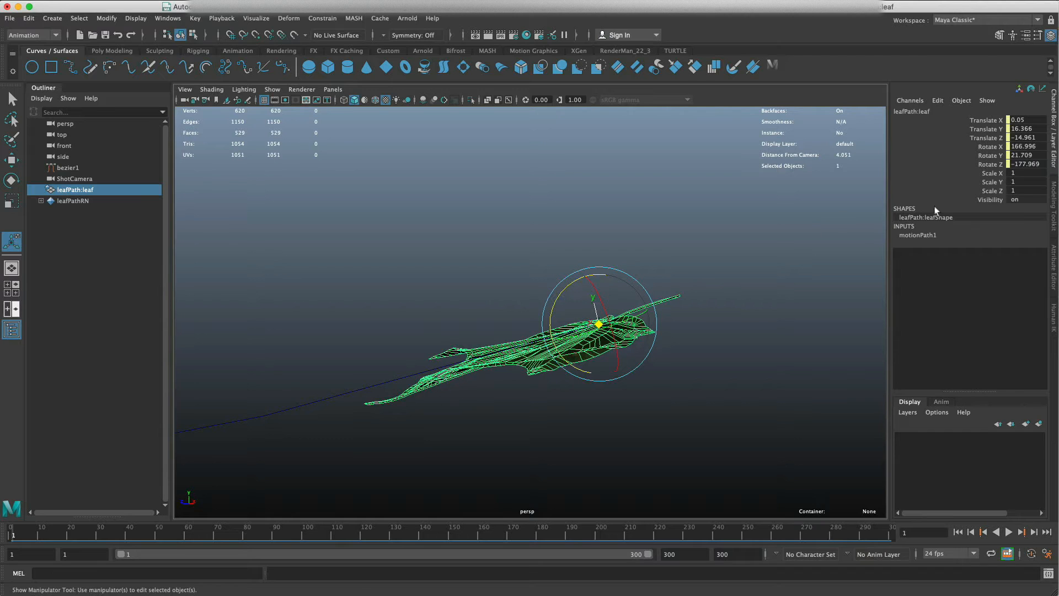
{"action": "left_click", "coordinate": [917, 235]}
{"action": "left_click_drag", "start_coordinate": [987, 252], "coordinate": [988, 270]}
{"action": "right_click", "coordinate": [989, 270]}
{"action": "left_click", "coordinate": [1009, 290]}
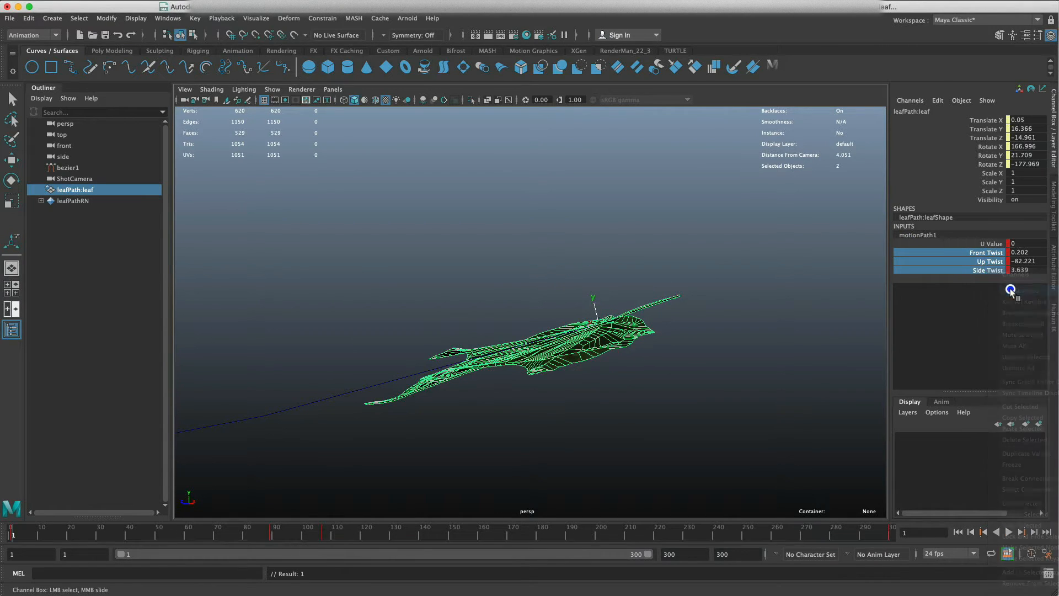
- At frame 83, level the leaf on the path by rotating it to about 2.2 side twist
{"action": "scroll", "coordinate": [428, 436], "scroll_direction": "down", "scroll_amount": 5}
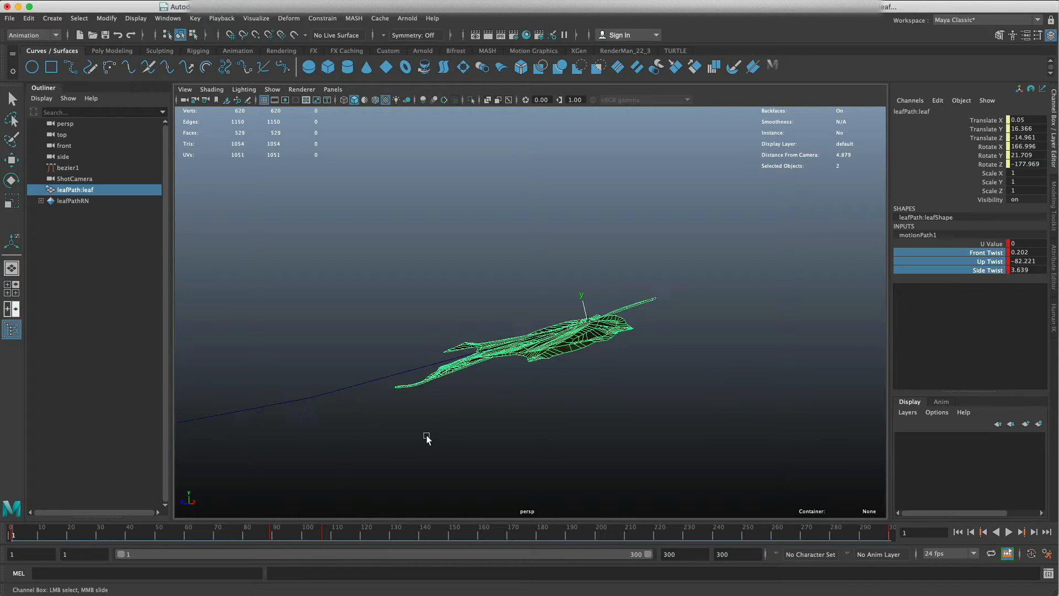
{"action": "scroll", "coordinate": [427, 429], "scroll_direction": "down", "scroll_amount": 5}
{"action": "left_click_drag", "start_coordinate": [427, 429], "coordinate": [537, 383], "text": "alt"}
{"action": "left_click_drag", "start_coordinate": [24, 532], "coordinate": [252, 530]}
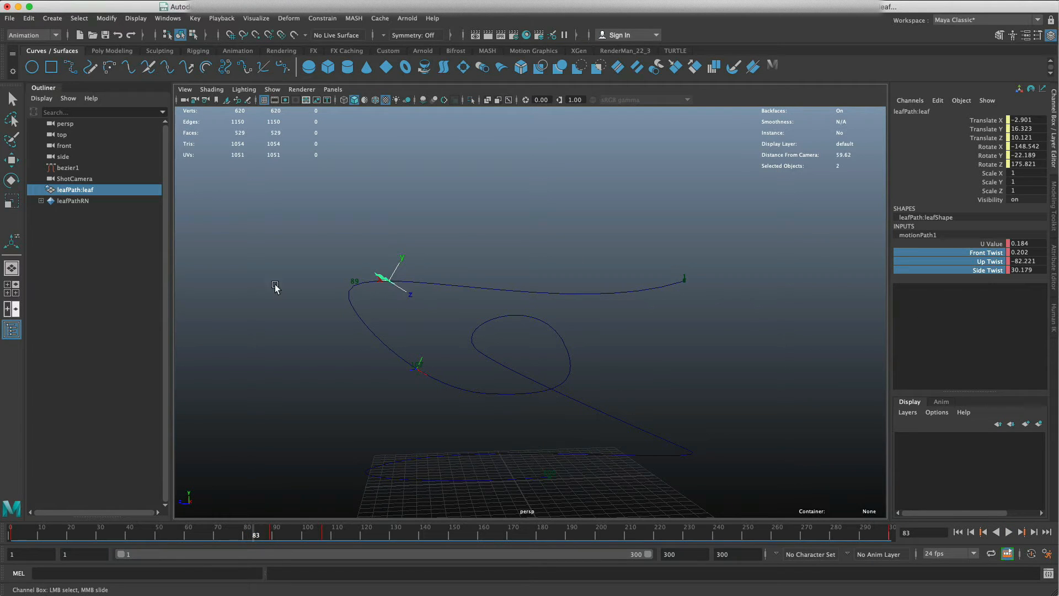
{"action": "left_click", "coordinate": [12, 241]}
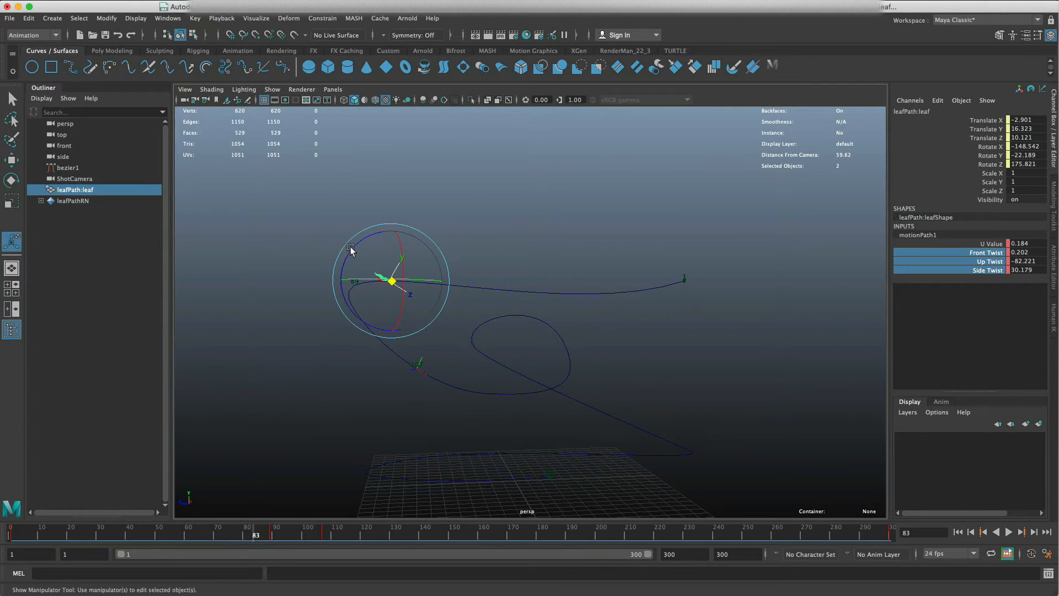
{"action": "left_click_drag", "start_coordinate": [351, 250], "coordinate": [351, 266]}
{"action": "left_click_drag", "start_coordinate": [436, 282], "coordinate": [496, 279], "text": "alt"}
{"action": "scroll", "coordinate": [502, 284], "scroll_direction": "down", "scroll_amount": 3}
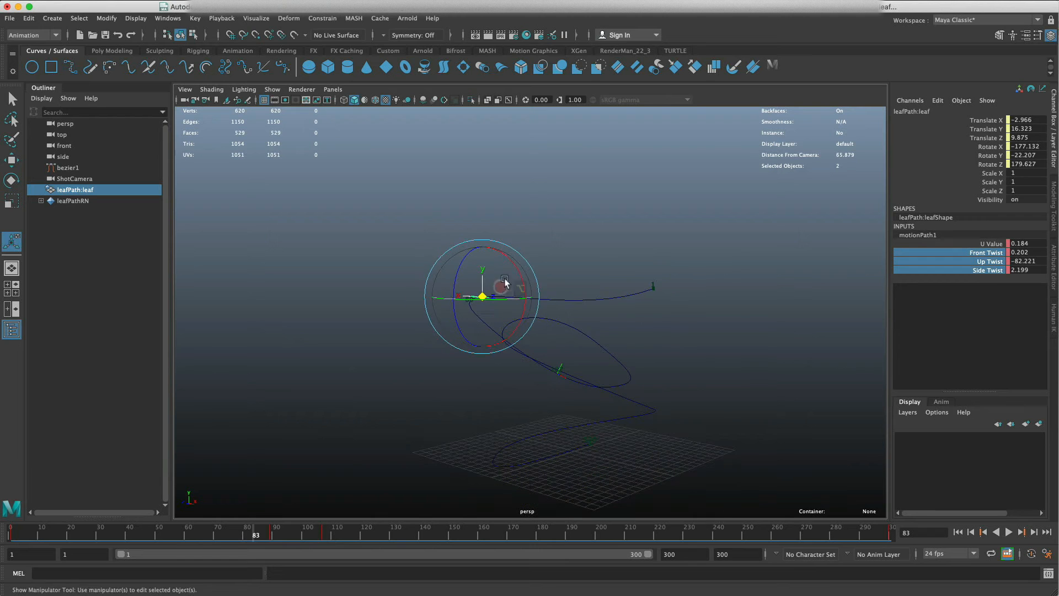
- Rotate the leaf to about -94.2 up twist and key its three twist channels at frame 83
{"action": "key", "text": "f"}
{"action": "left_click_drag", "start_coordinate": [462, 352], "coordinate": [414, 333], "text": "alt"}
{"action": "mouse_move", "coordinate": [524, 379]}
{"action": "left_mouse_down", "text": "alt"}
{"action": "mouse_move", "coordinate": [505, 354]}
{"action": "mouse_move", "coordinate": [539, 375]}
{"action": "left_mouse_up", "text": "alt"}
{"action": "left_click_drag", "start_coordinate": [572, 299], "coordinate": [616, 313]}
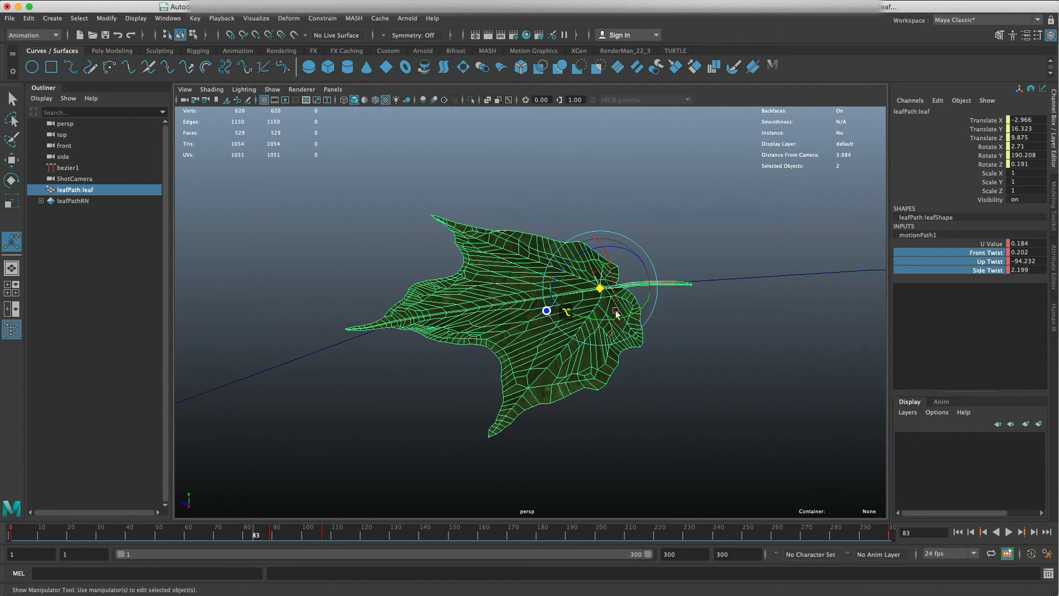
{"action": "right_click", "coordinate": [978, 258]}
{"action": "left_click", "coordinate": [992, 282]}
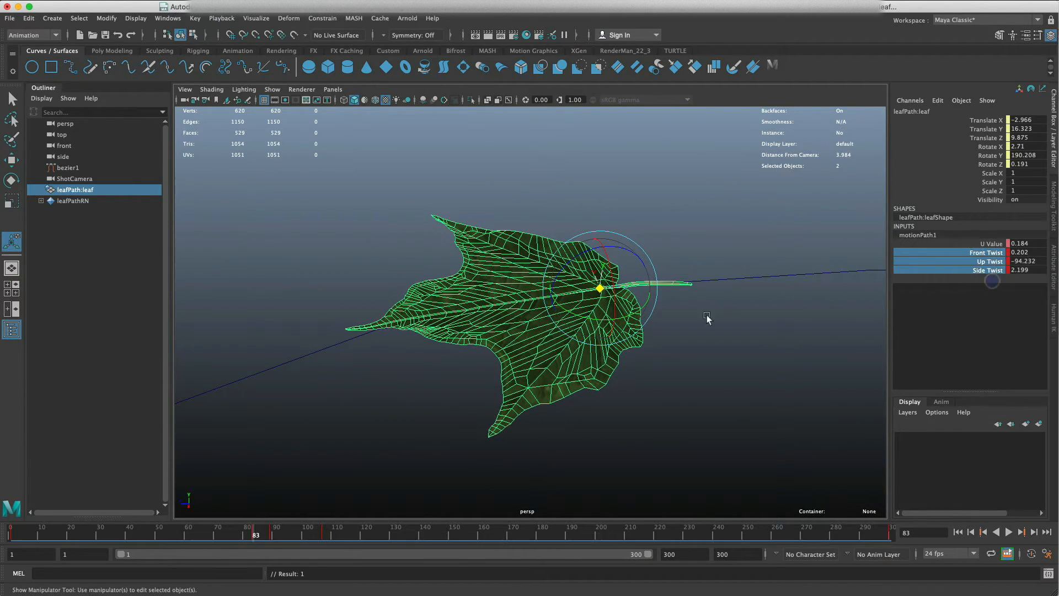
- At frame 89, rotate the leaf to about 7.5 side twist, then slide it back along the path and key U Value at about 0.162
{"action": "scroll", "coordinate": [610, 365], "scroll_direction": "down", "scroll_amount": 9}
{"action": "left_click_drag", "start_coordinate": [609, 365], "coordinate": [601, 338], "text": "alt"}
{"action": "left_click_drag", "start_coordinate": [210, 531], "coordinate": [271, 536]}
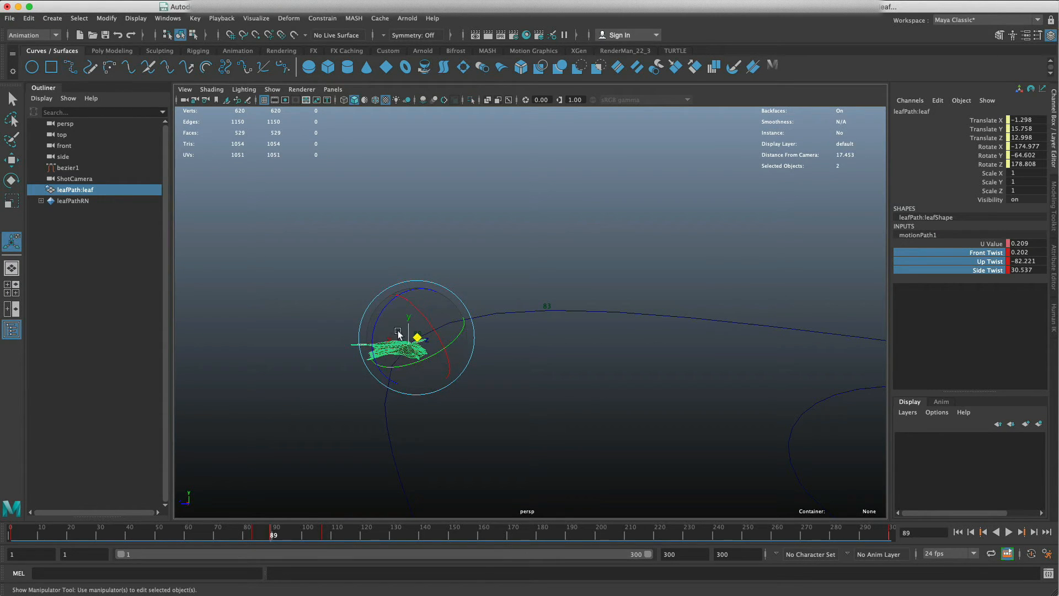
{"action": "mouse_move", "coordinate": [391, 329]}
{"action": "left_mouse_down"}
{"action": "mouse_move", "coordinate": [385, 307]}
{"action": "mouse_move", "coordinate": [389, 337]}
{"action": "left_mouse_up"}
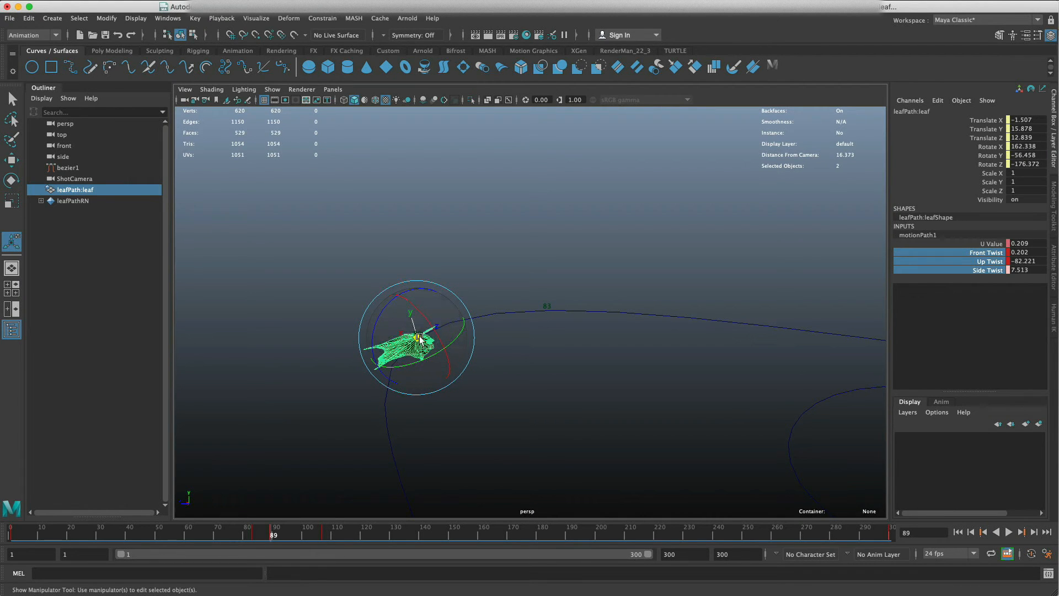
{"action": "left_click_drag", "start_coordinate": [415, 339], "coordinate": [717, 360]}
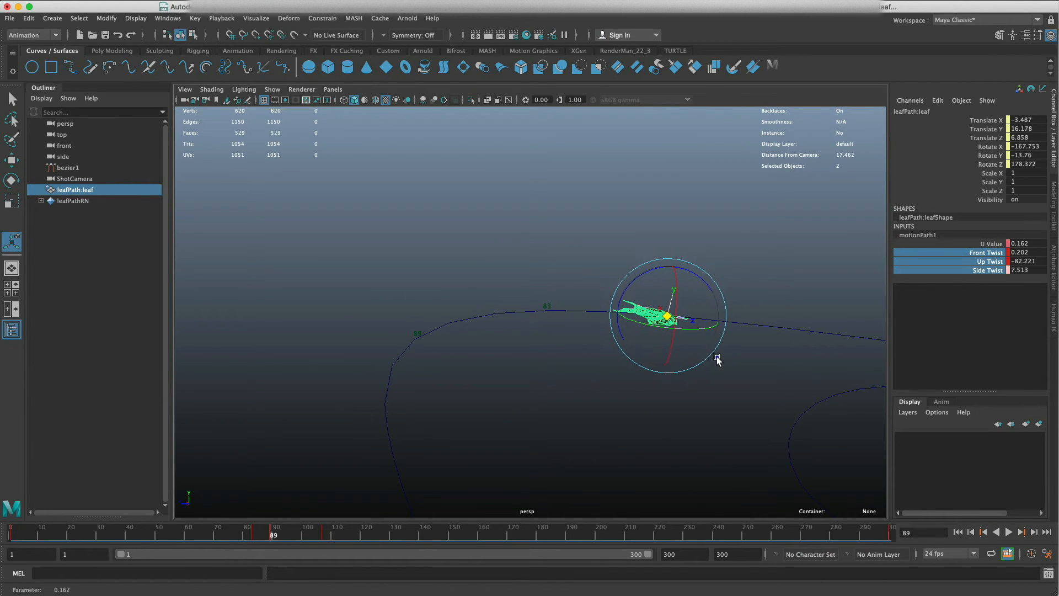
{"action": "left_click", "coordinate": [996, 241]}
{"action": "right_click", "coordinate": [993, 243]}
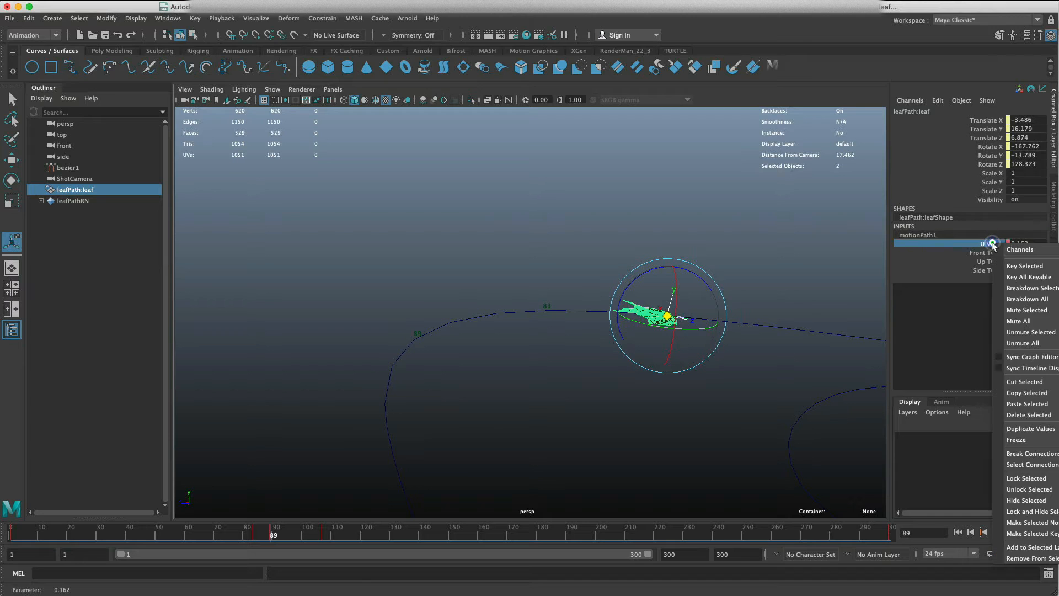
{"action": "left_click", "coordinate": [1024, 265]}
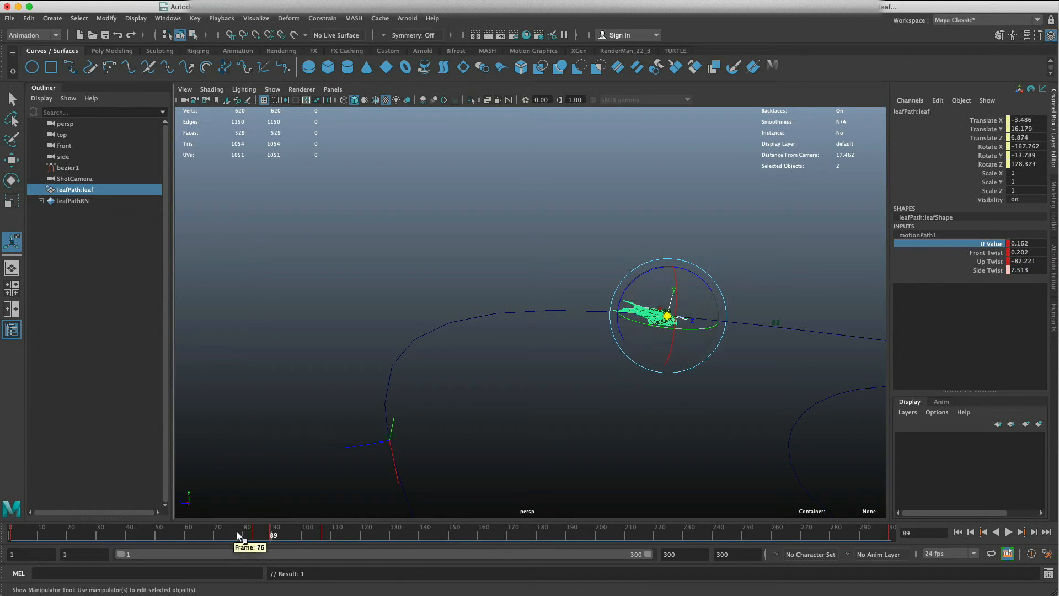
- Scrub the retimed motion to frame 104 and select the path markers at frames 89 and 83 in turn
{"action": "left_click_drag", "start_coordinate": [237, 531], "coordinate": [315, 529]}
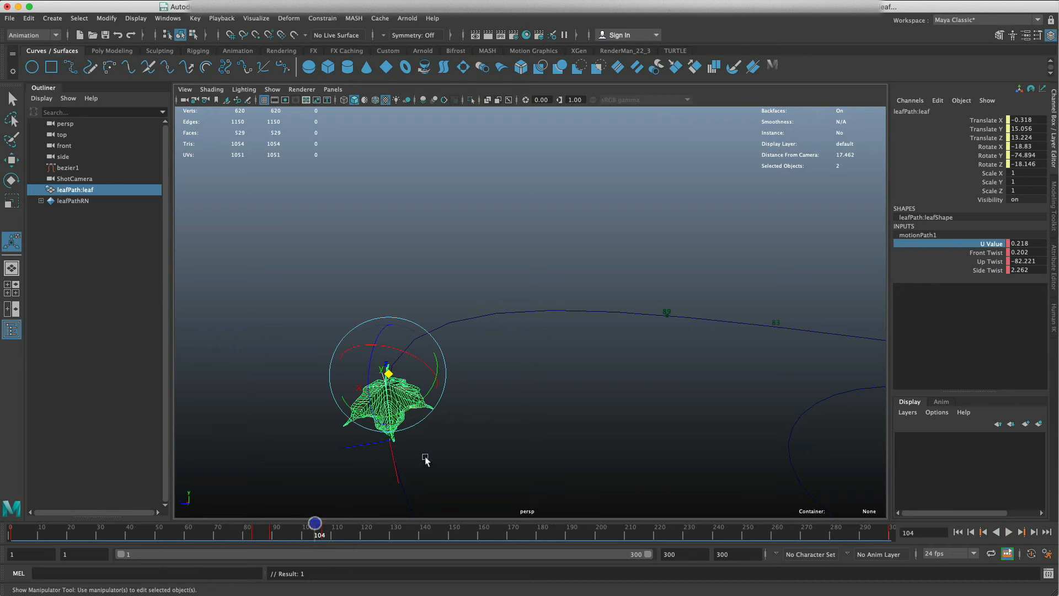
{"action": "left_click_drag", "start_coordinate": [627, 327], "coordinate": [627, 327]}
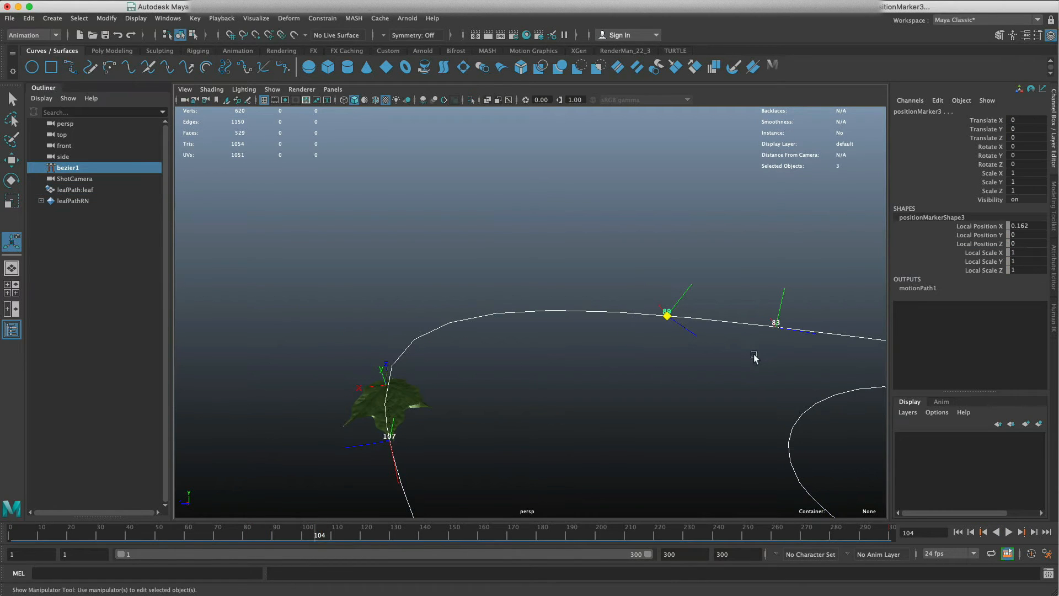
{"action": "left_click_drag", "start_coordinate": [724, 351], "coordinate": [793, 312]}
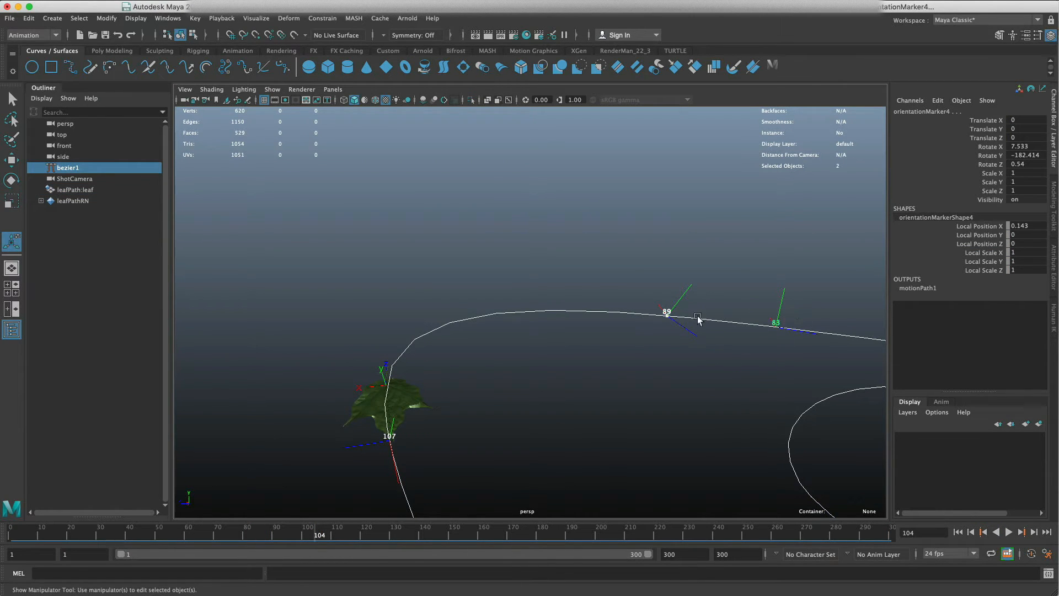
- At frame 83, rotate the leaf to about -5.65 side twist and key its front, up and side twist channels
{"action": "mouse_move", "coordinate": [642, 326]}
{"action": "left_mouse_down", "text": "shift"}
{"action": "mouse_move", "coordinate": [753, 314]}
{"action": "mouse_move", "coordinate": [723, 311]}
{"action": "left_mouse_up", "text": "shift"}
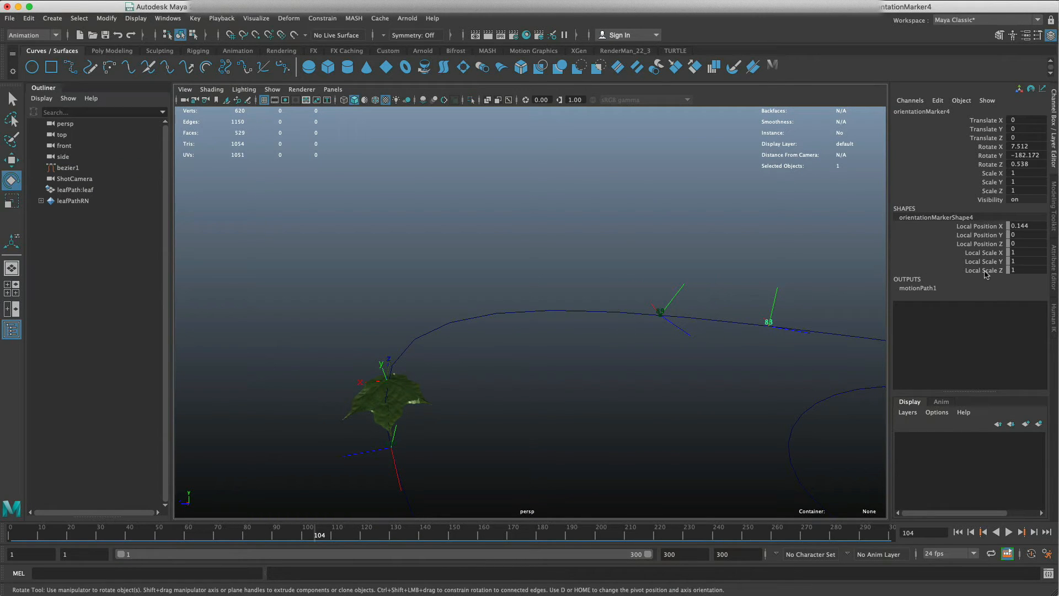
{"action": "left_click", "coordinate": [923, 288]}
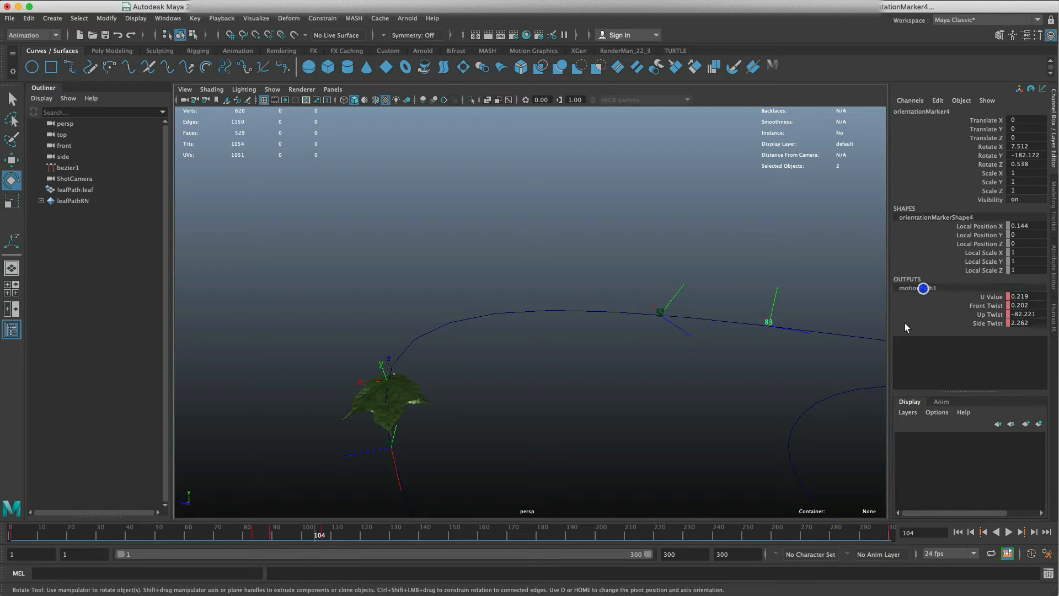
{"action": "left_click_drag", "start_coordinate": [331, 538], "coordinate": [254, 536]}
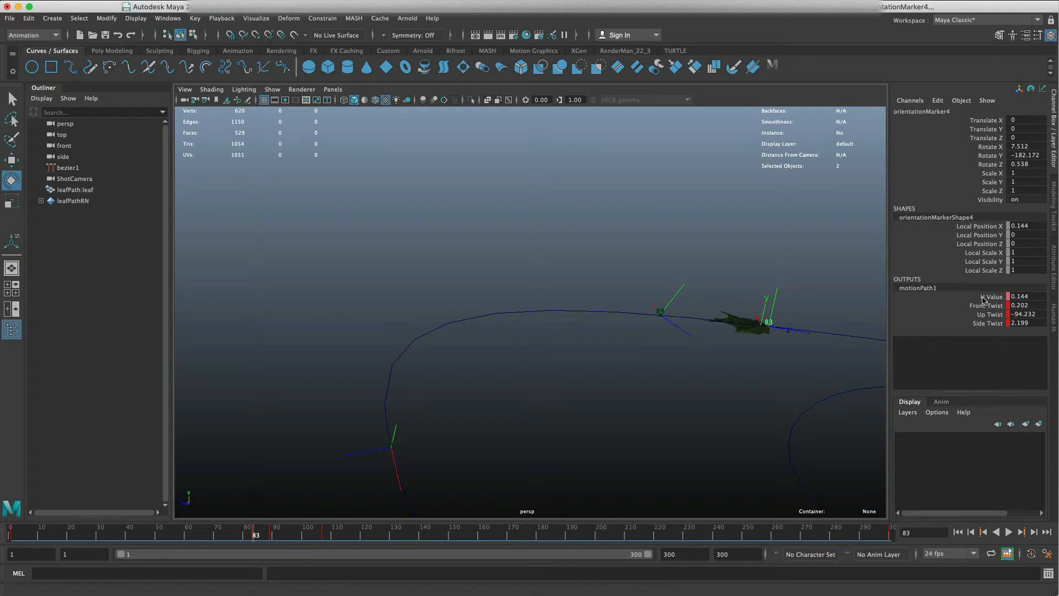
{"action": "left_click", "coordinate": [749, 333]}
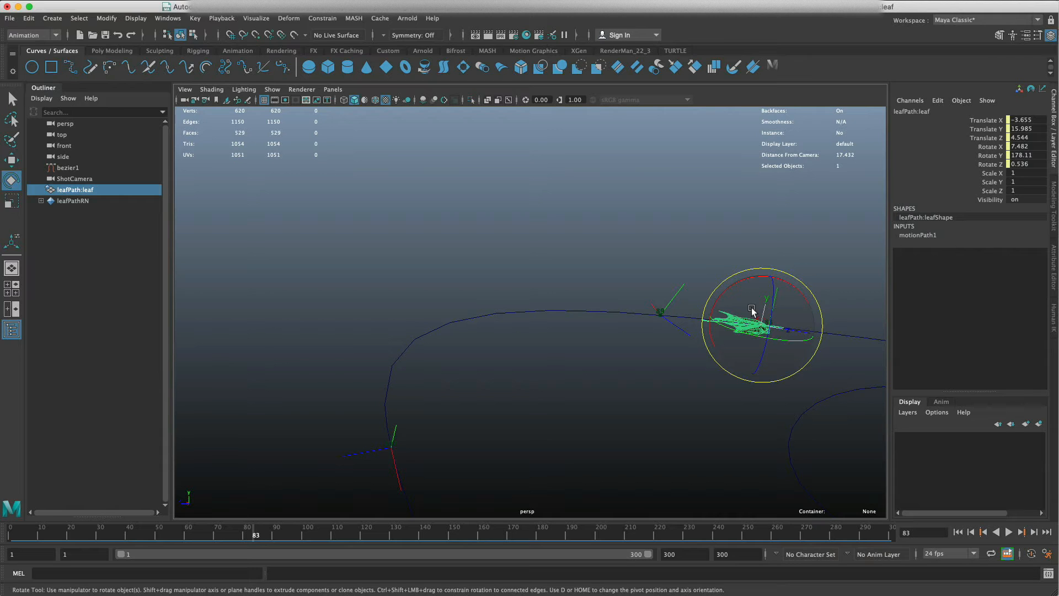
{"action": "left_click", "coordinate": [12, 242]}
{"action": "mouse_move", "coordinate": [746, 282]}
{"action": "left_mouse_down"}
{"action": "mouse_move", "coordinate": [741, 290]}
{"action": "mouse_move", "coordinate": [749, 287]}
{"action": "left_mouse_up"}
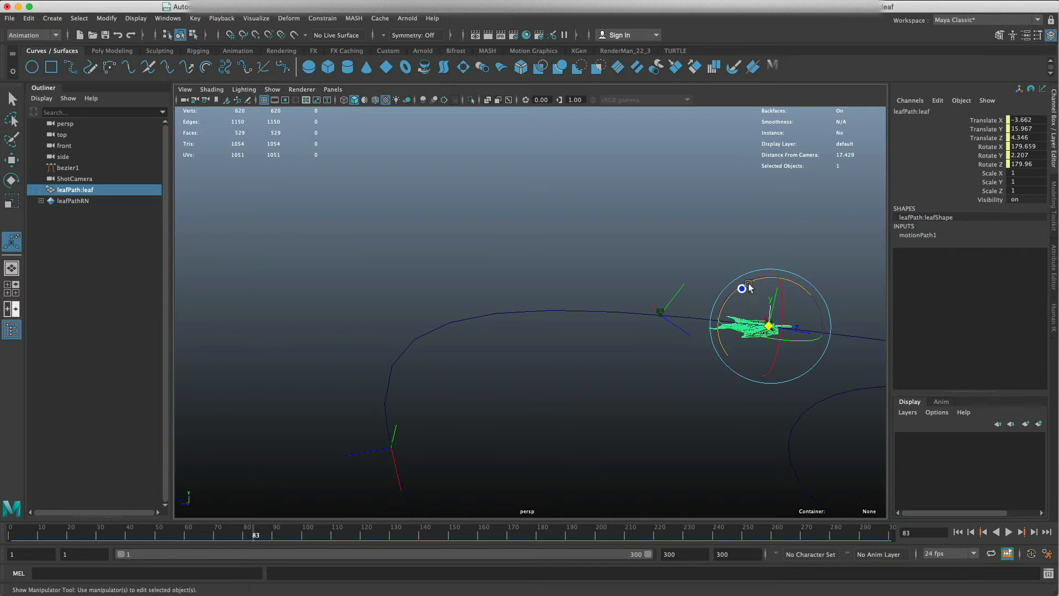
{"action": "left_click", "coordinate": [936, 236]}
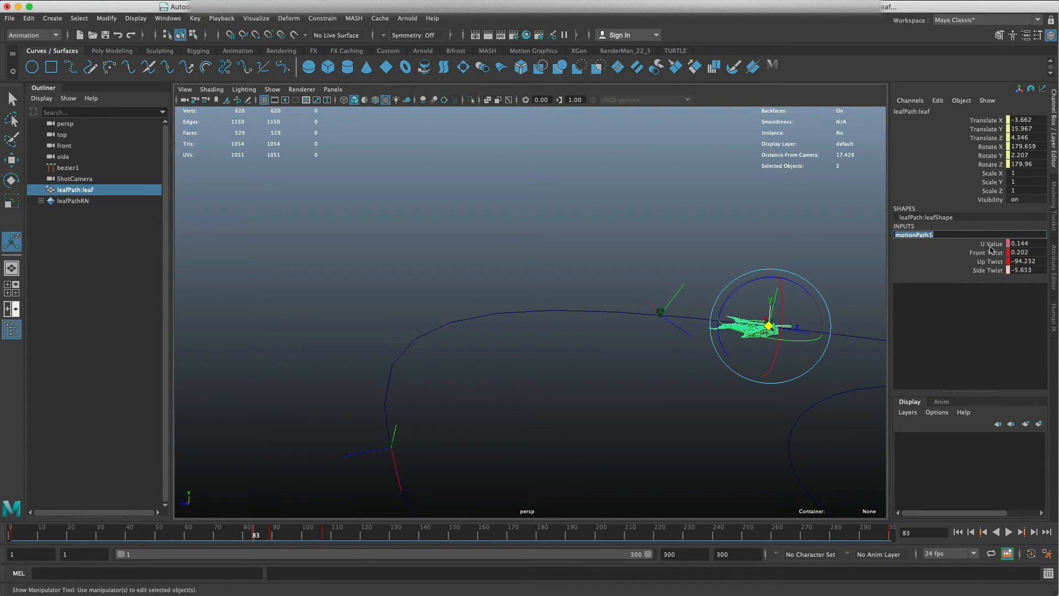
{"action": "left_click_drag", "start_coordinate": [990, 252], "coordinate": [987, 270]}
{"action": "right_click", "coordinate": [987, 271]}
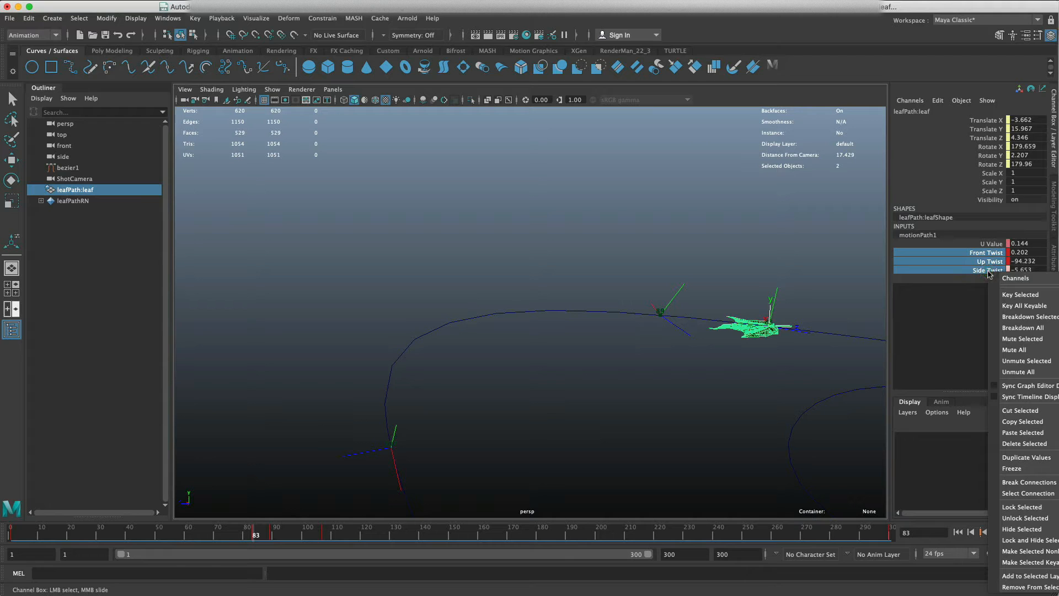
{"action": "left_click", "coordinate": [1018, 294]}
- Play back the leaf's motion with the whole path in view to check its orientation around frames 83 to 107
{"action": "scroll", "coordinate": [610, 430], "scroll_direction": "down", "scroll_amount": 10}
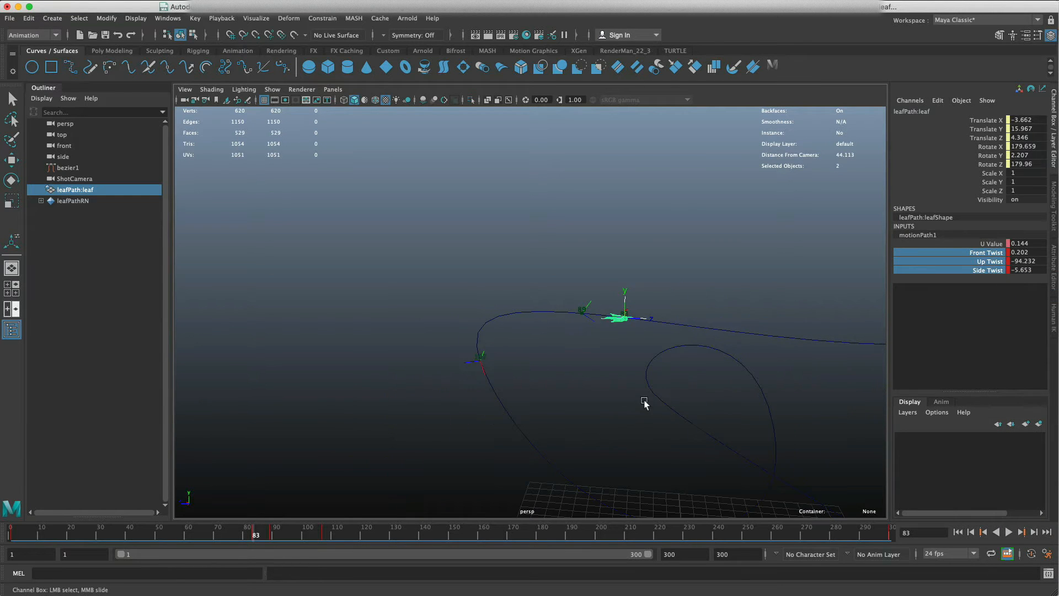
{"action": "middle_click_drag", "start_coordinate": [644, 403], "coordinate": [624, 260]}
{"action": "left_click_drag", "start_coordinate": [624, 260], "coordinate": [693, 286], "text": "alt"}
{"action": "middle_click_drag", "start_coordinate": [693, 287], "coordinate": [575, 267], "text": "alt"}
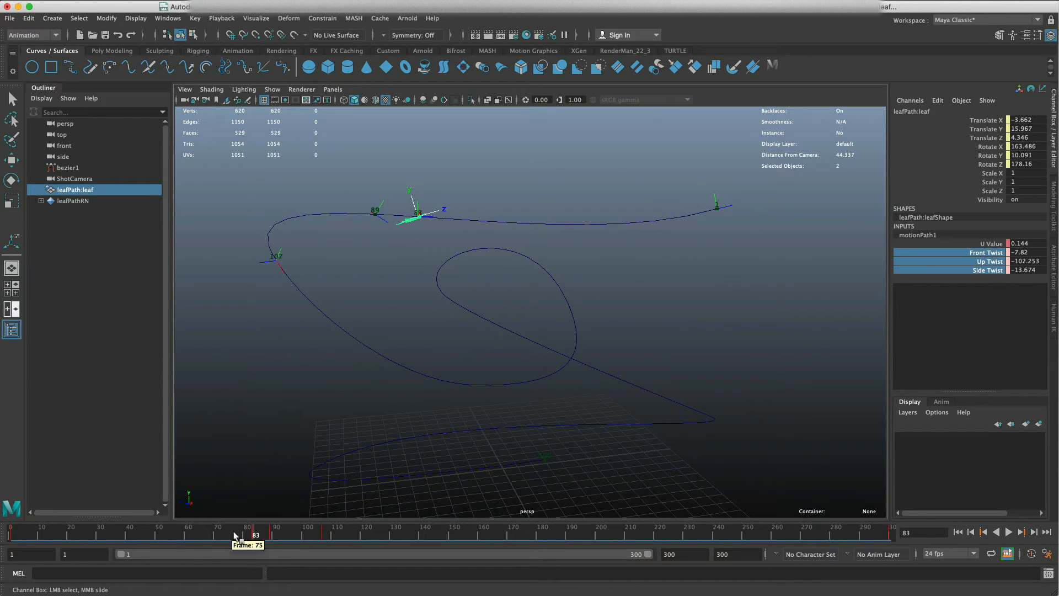
{"action": "key", "text": "alt+v"}
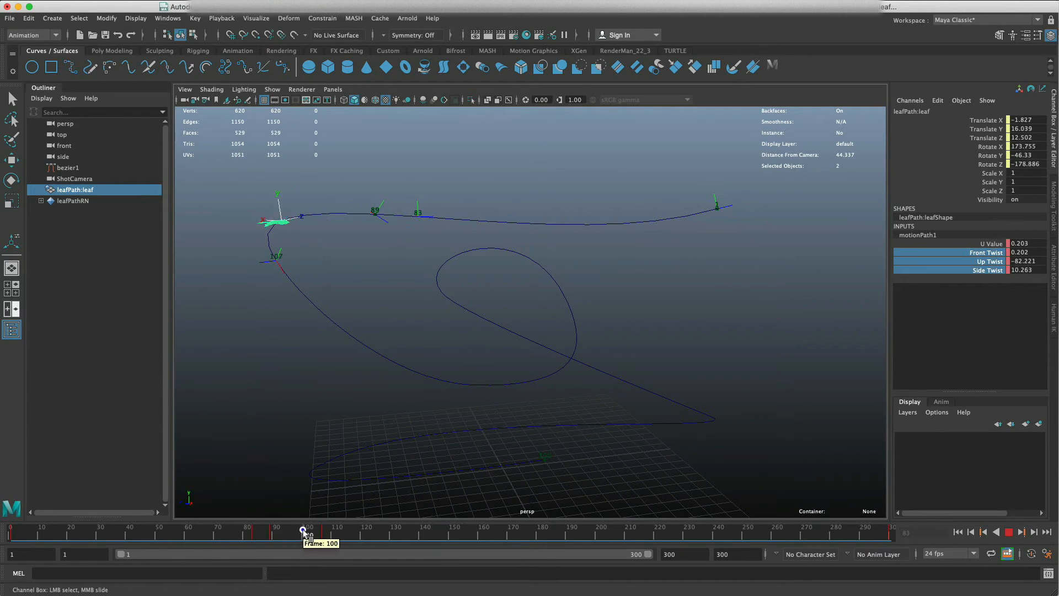
- At frame 89, level the leaf to about 2.17 side twist, key its three twist channels, and scrub the motion to frame 219
{"action": "left_click", "coordinate": [270, 532]}
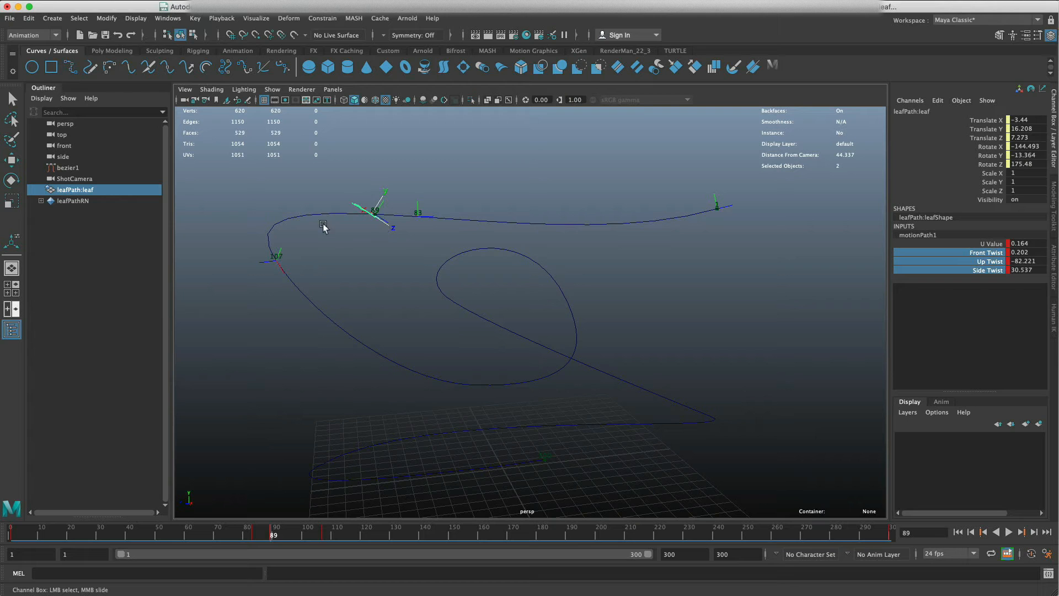
{"action": "key", "text": "t"}
{"action": "left_click_drag", "start_coordinate": [324, 227], "coordinate": [327, 203]}
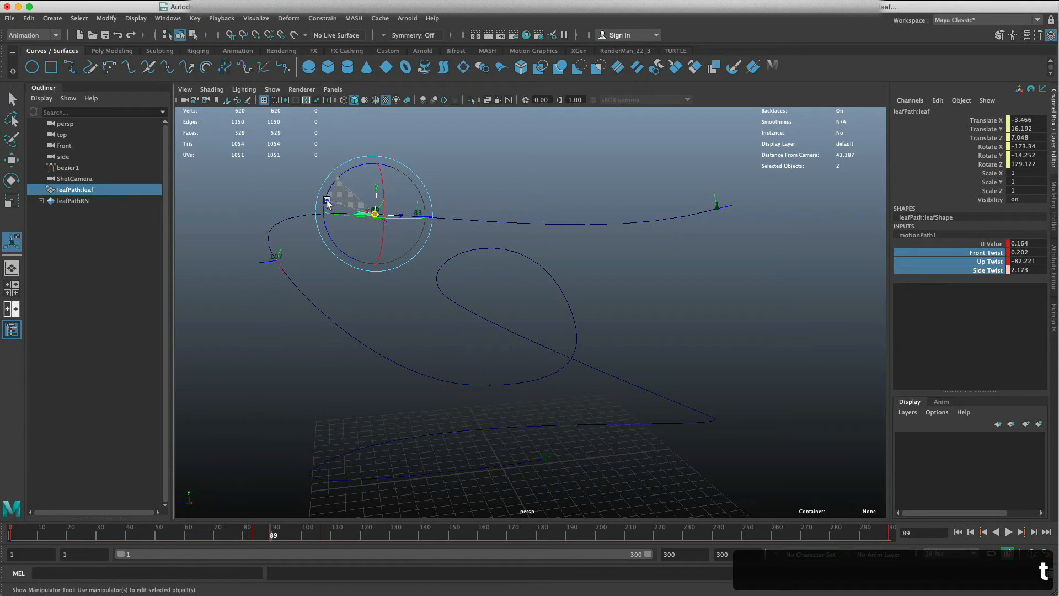
{"action": "right_click", "coordinate": [992, 269]}
{"action": "left_click", "coordinate": [1027, 293]}
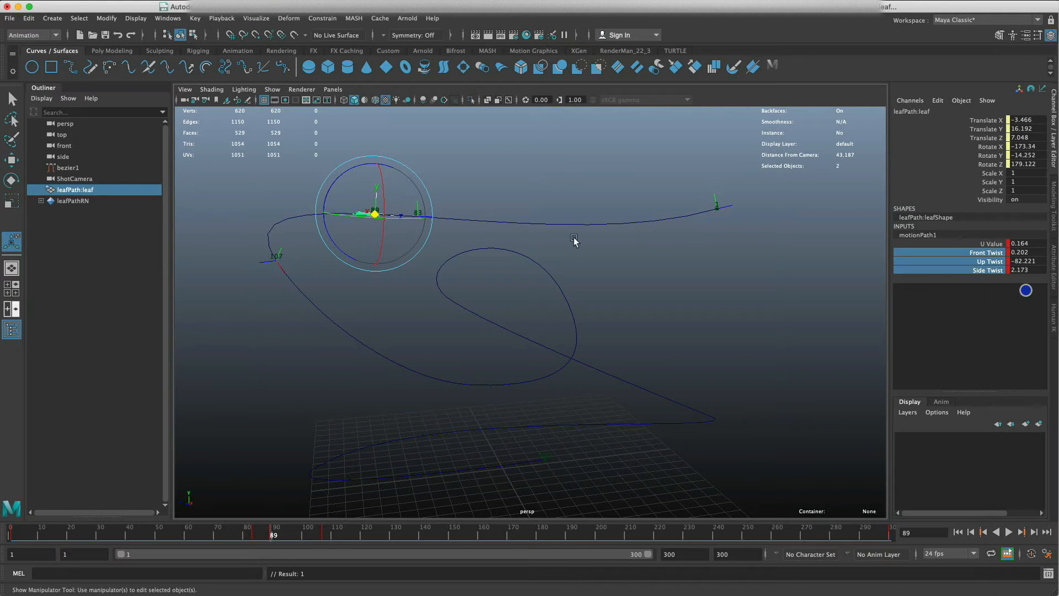
{"action": "left_click_drag", "start_coordinate": [251, 529], "coordinate": [652, 490]}
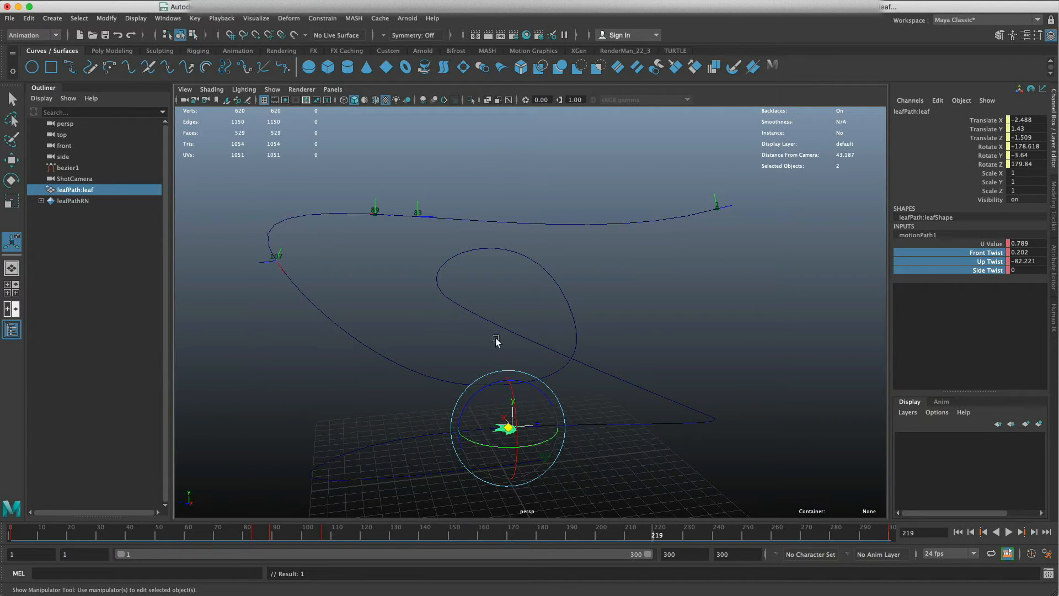
- Split the workspace into the Three Panes Split Top layout with the Graph Editor in the lower pane
{"action": "left_click", "coordinate": [333, 89]}
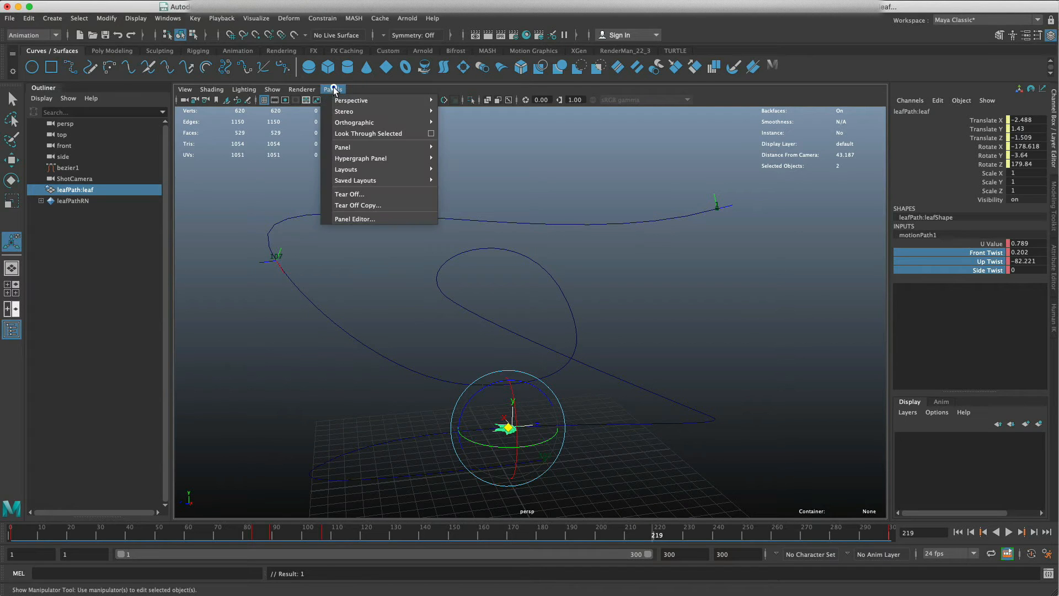
{"action": "mouse_move", "coordinate": [364, 173]}
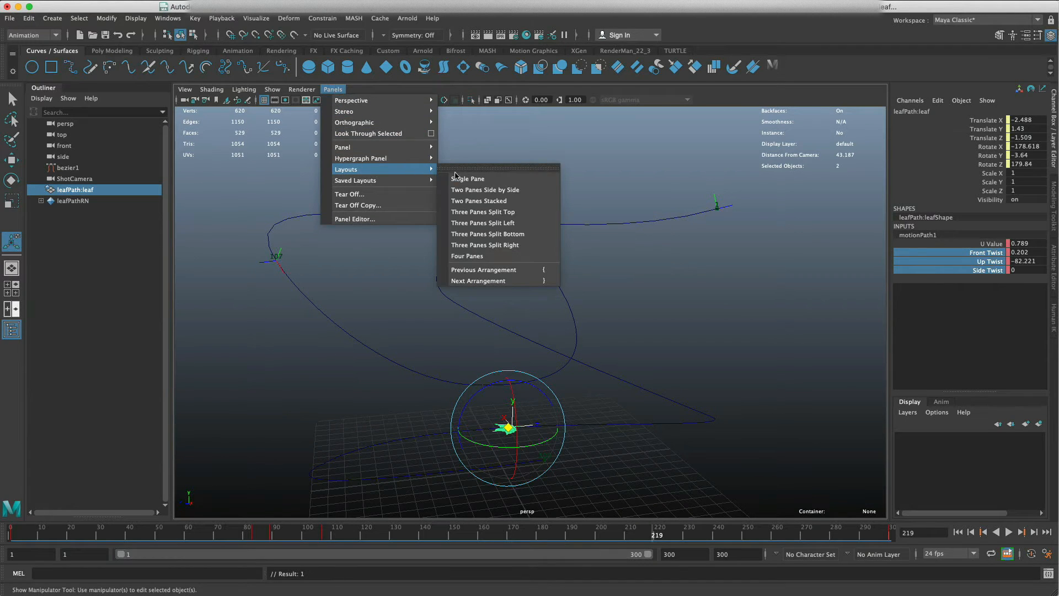
{"action": "left_click", "coordinate": [496, 210]}
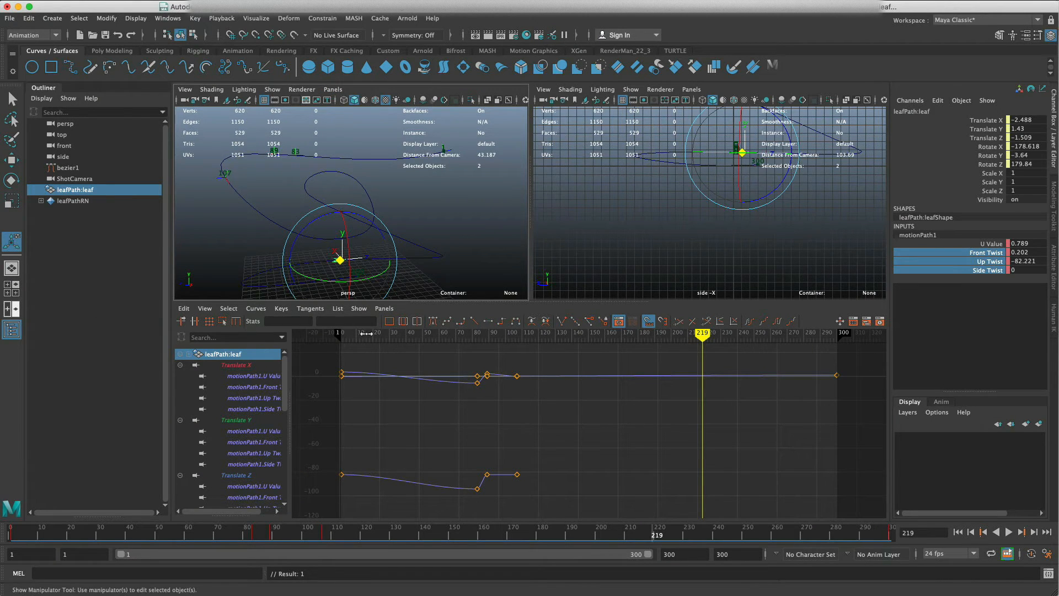
{"action": "left_click", "coordinate": [383, 310]}
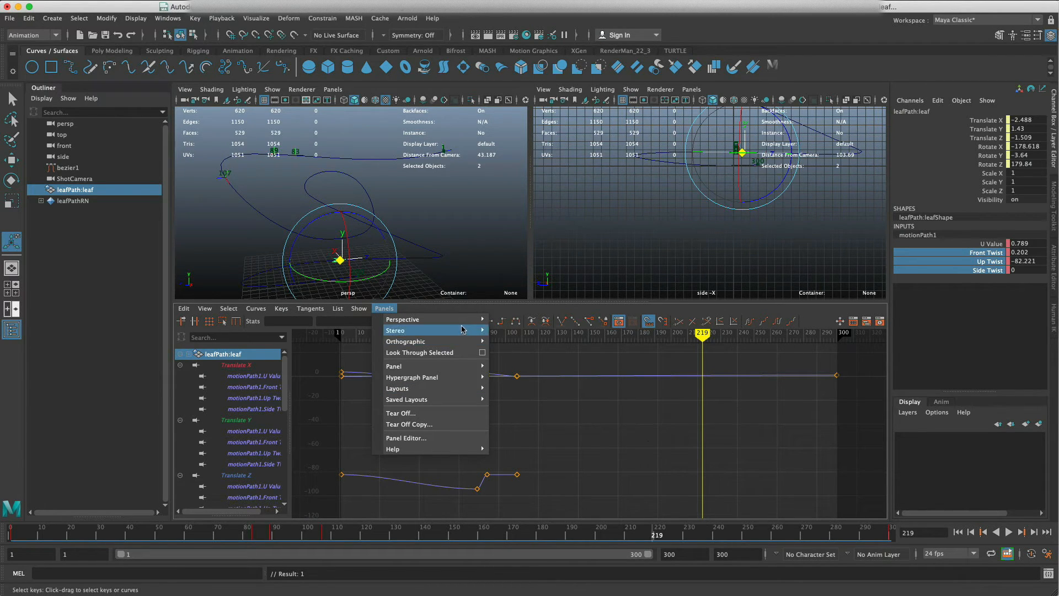
{"action": "mouse_move", "coordinate": [423, 370]}
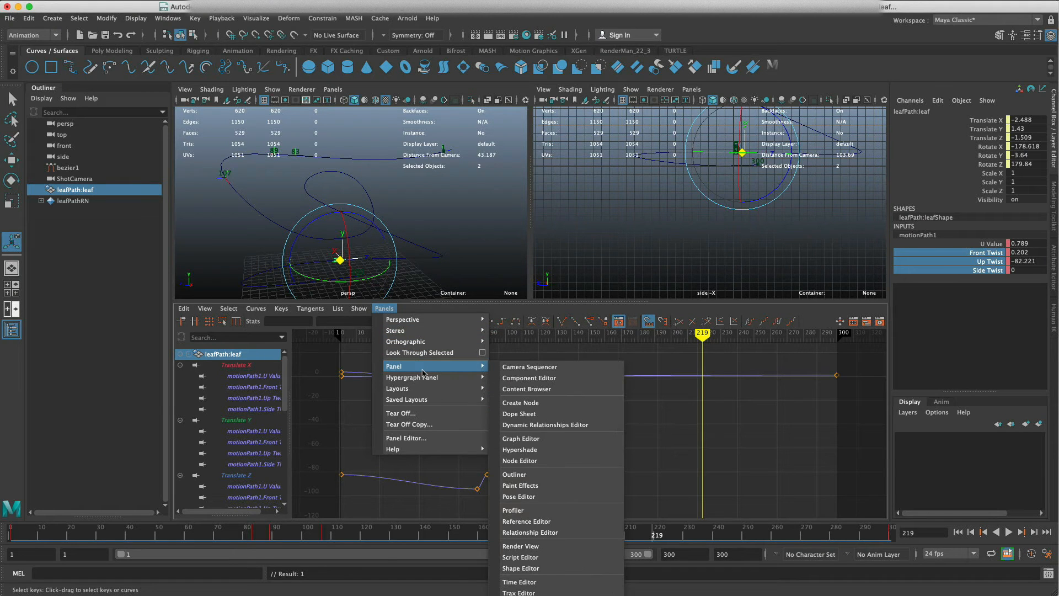
{"action": "left_click", "coordinate": [566, 437]}
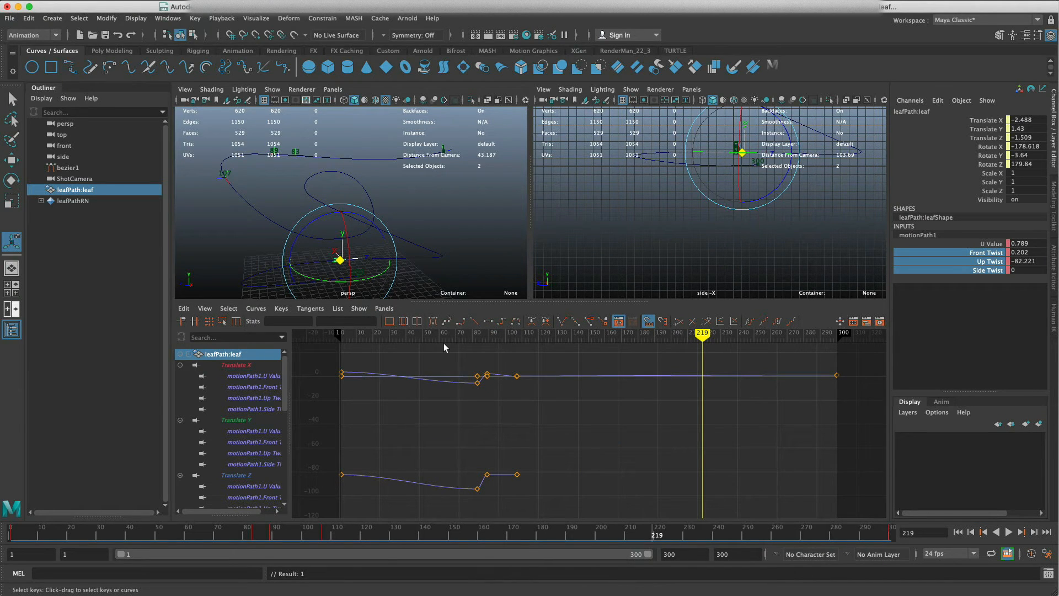
- Show the ShotCamera view in place of the side view and frame the leaf in the perspective view
{"action": "left_click", "coordinate": [694, 89]}
{"action": "mouse_move", "coordinate": [712, 101]}
{"action": "left_click", "coordinate": [815, 102]}
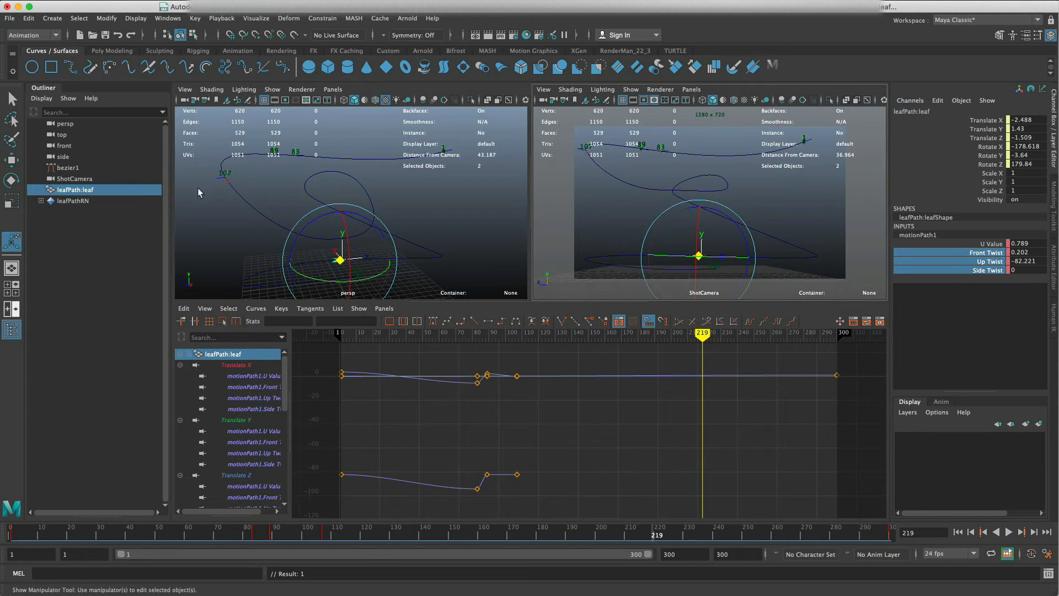
{"action": "key", "text": "f"}
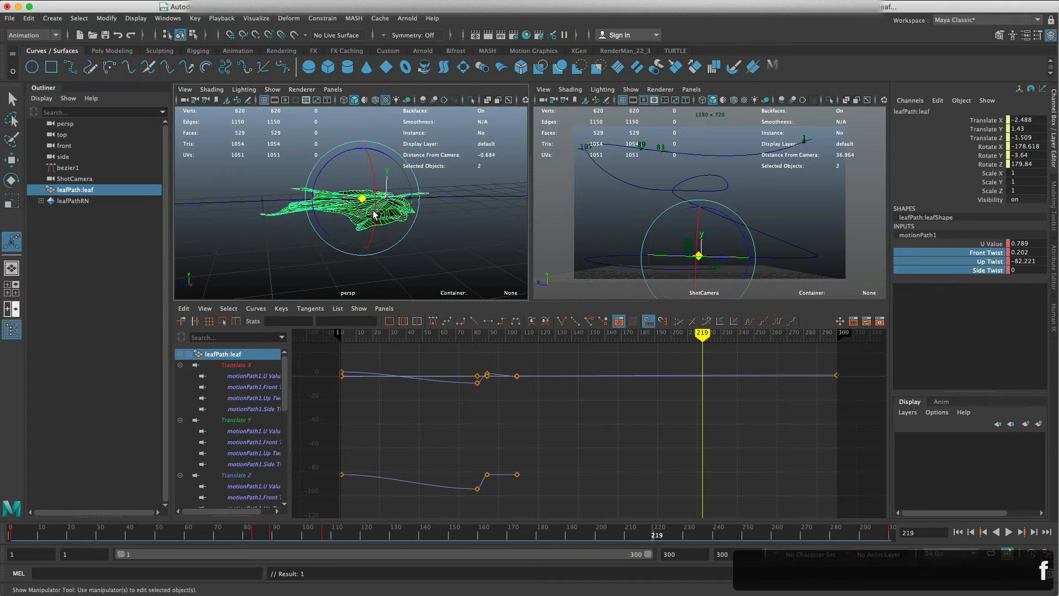
{"action": "left_click_drag", "start_coordinate": [331, 216], "coordinate": [323, 247], "text": "alt"}
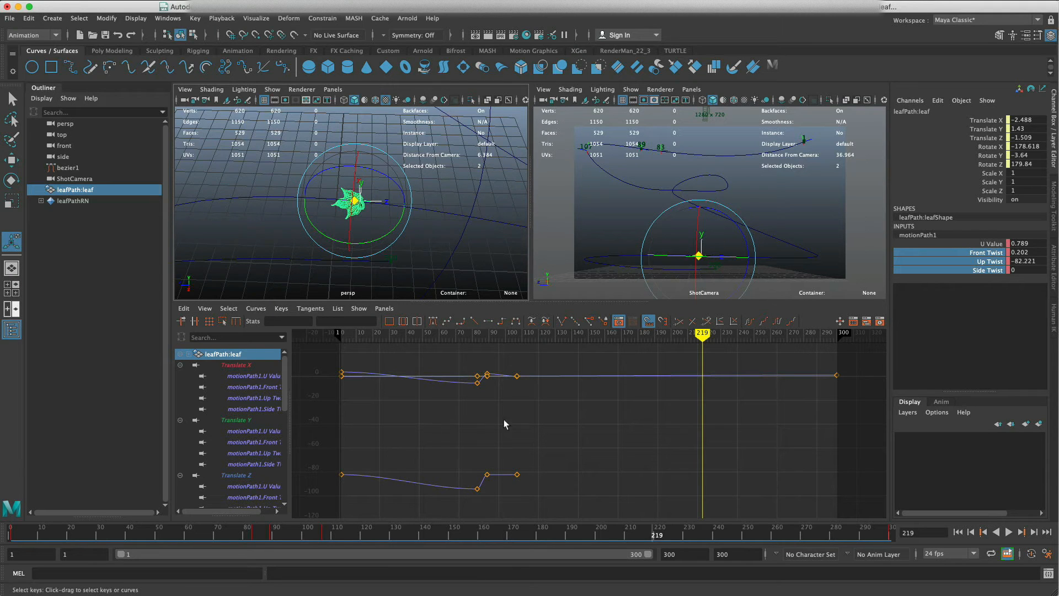
- Isolate the motion path's U Value curve in the Graph Editor and select its key at frame 89
{"action": "scroll", "coordinate": [531, 419], "scroll_direction": "down", "scroll_amount": 5}
{"action": "scroll", "coordinate": [537, 417], "scroll_direction": "up", "scroll_amount": 5}
{"action": "left_click", "coordinate": [539, 412]}
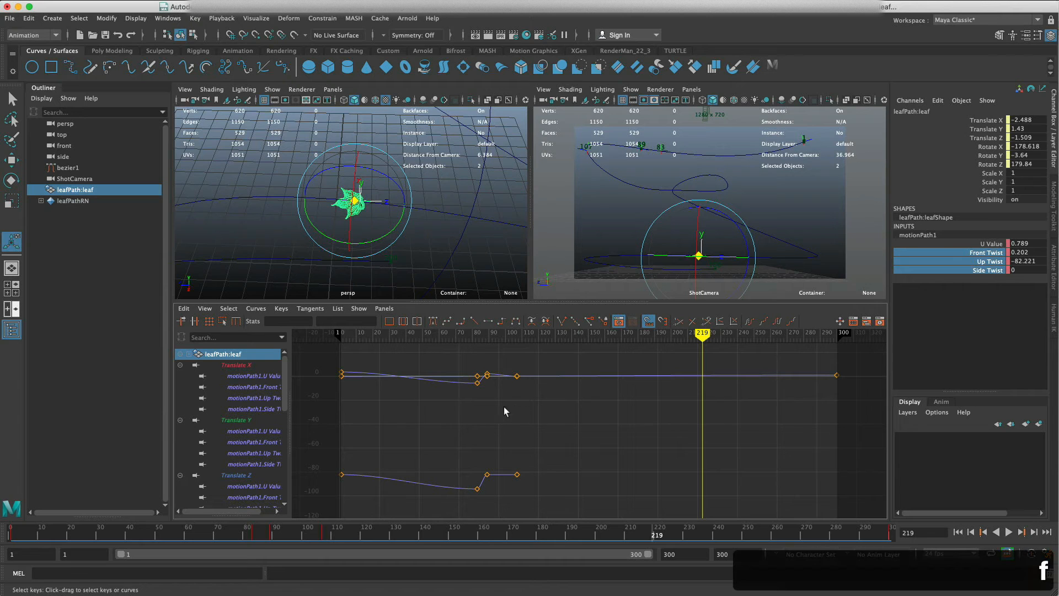
{"action": "left_click", "coordinate": [251, 375]}
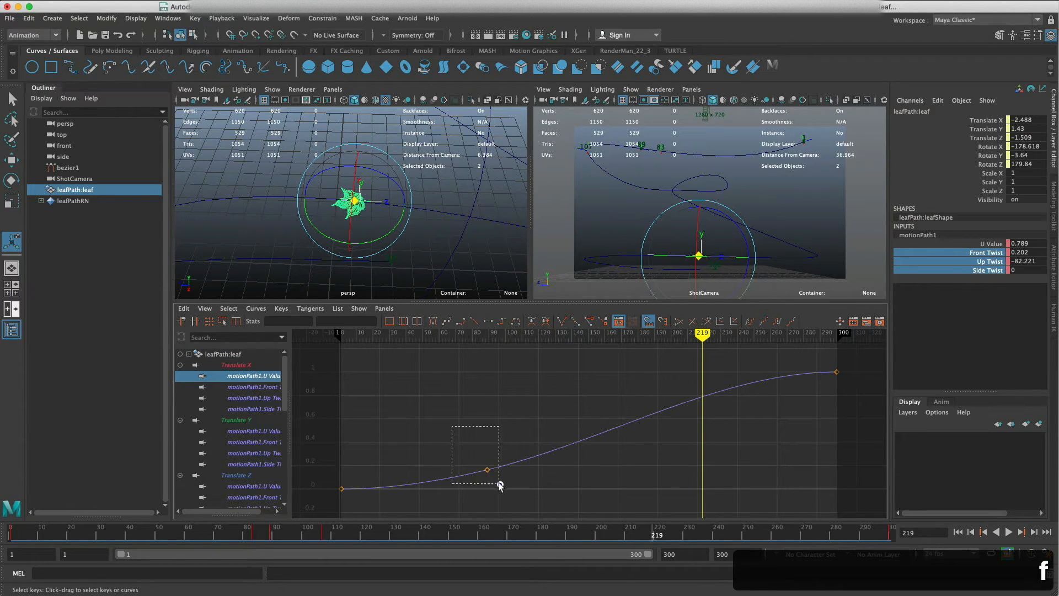
{"action": "left_click_drag", "start_coordinate": [499, 485], "coordinate": [500, 485]}
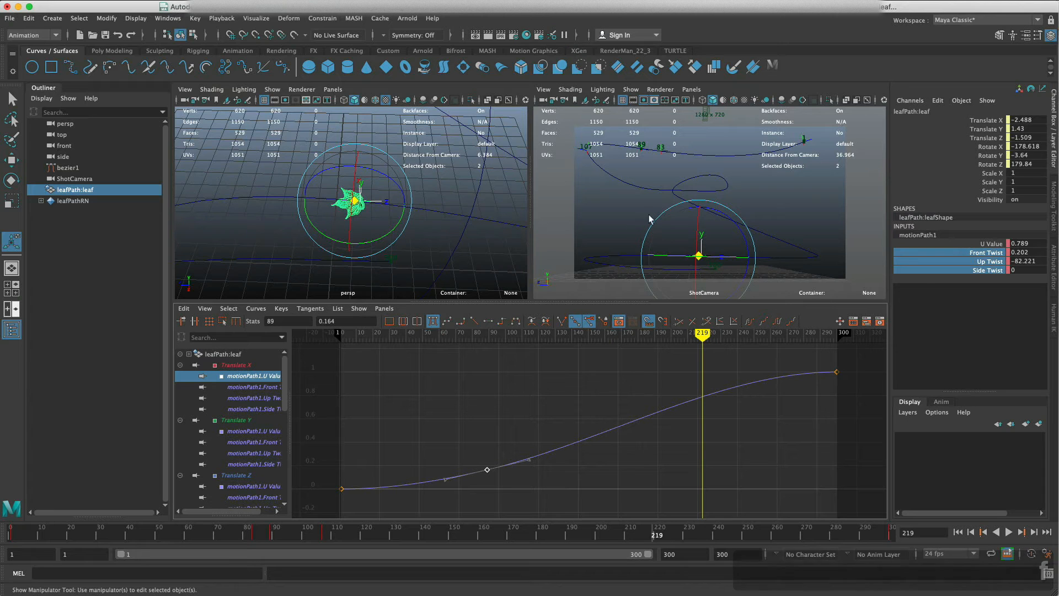
- Try tilting the tangent of the frame 89 U Value key downward, and scrub to frame 57 to test it
{"action": "mouse_move", "coordinate": [485, 334]}
{"action": "left_mouse_down"}
{"action": "mouse_move", "coordinate": [467, 336]}
{"action": "mouse_move", "coordinate": [518, 335]}
{"action": "mouse_move", "coordinate": [486, 335]}
{"action": "left_mouse_up"}
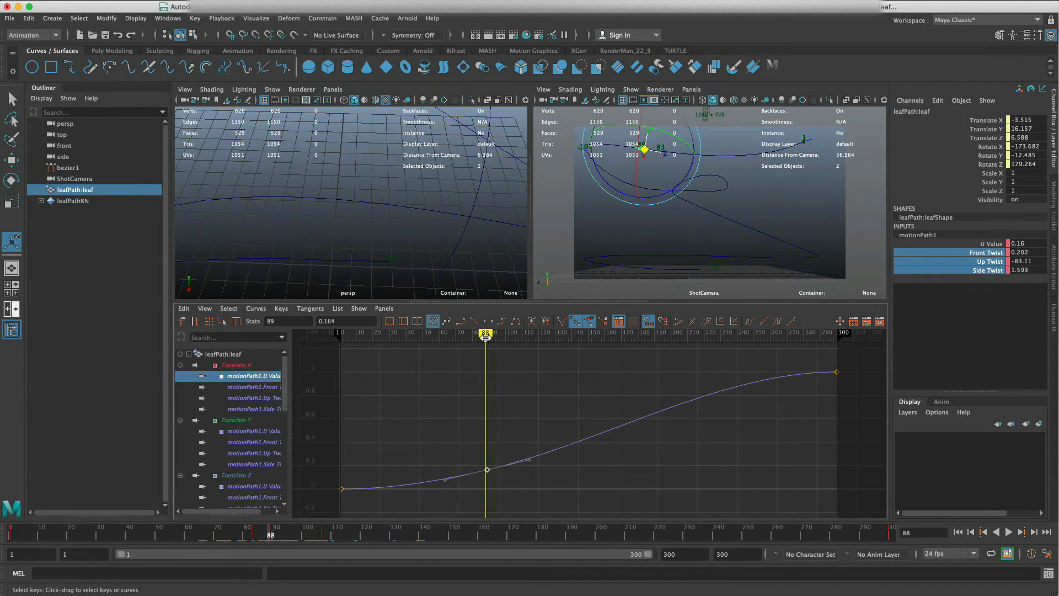
{"action": "left_click_drag", "start_coordinate": [516, 450], "coordinate": [515, 449]}
{"action": "middle_click_drag", "start_coordinate": [529, 461], "coordinate": [528, 484]}
{"action": "mouse_move", "coordinate": [485, 334]}
{"action": "left_mouse_down"}
{"action": "mouse_move", "coordinate": [508, 342]}
{"action": "mouse_move", "coordinate": [421, 349]}
{"action": "mouse_move", "coordinate": [433, 348]}
{"action": "left_mouse_up"}
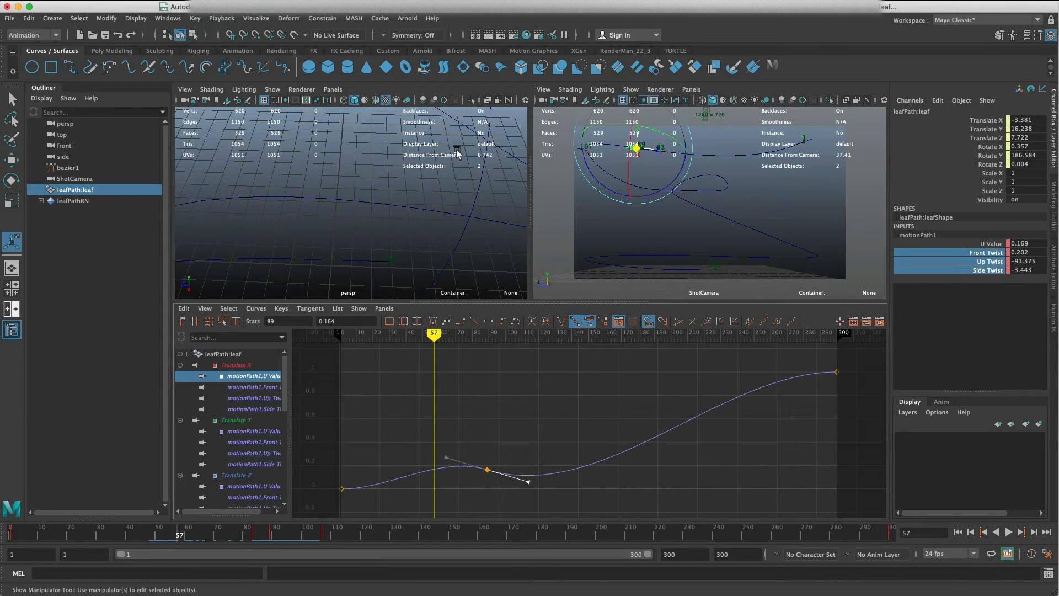
- Frame the leaf in the perspective view and scrub from frame 57 to 100 to examine its movement along the path
{"action": "key", "text": "f"}
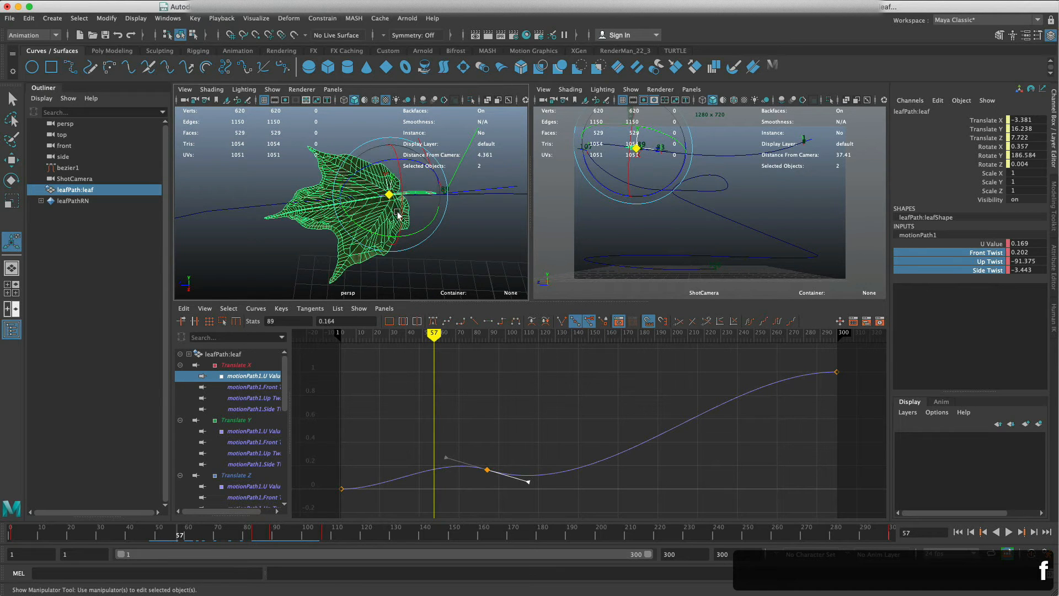
{"action": "left_click_drag", "start_coordinate": [394, 224], "coordinate": [381, 169], "text": "alt"}
{"action": "scroll", "coordinate": [391, 176], "scroll_direction": "down", "scroll_amount": 8}
{"action": "left_click_drag", "start_coordinate": [398, 337], "coordinate": [369, 328], "text": "alt"}
{"action": "left_click_drag", "start_coordinate": [362, 190], "coordinate": [381, 214], "text": "alt"}
{"action": "left_click_drag", "start_coordinate": [433, 333], "coordinate": [499, 353]}
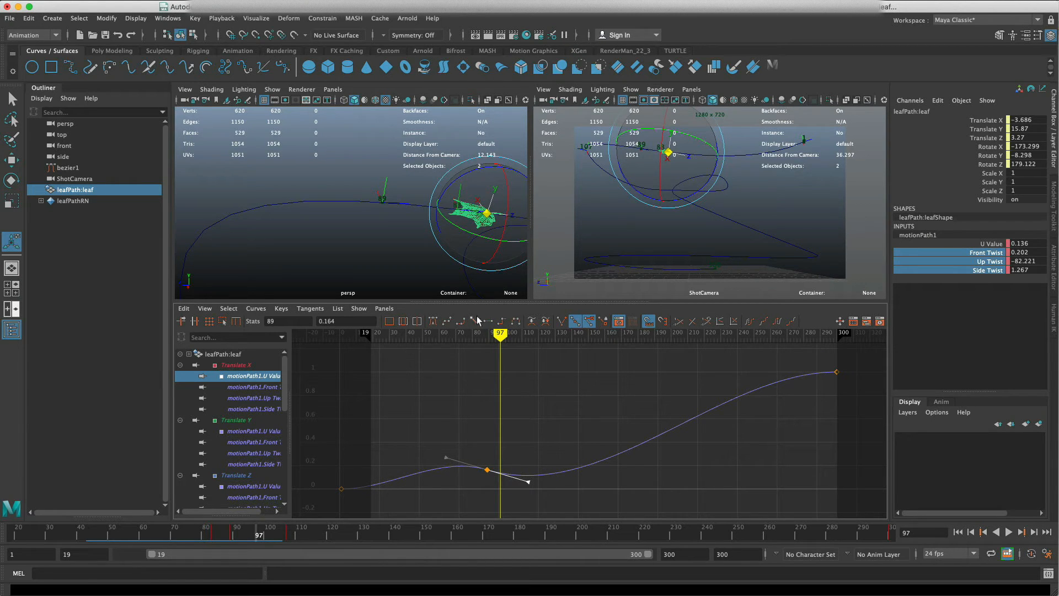
{"action": "mouse_move", "coordinate": [500, 335]}
{"action": "left_mouse_down"}
{"action": "mouse_move", "coordinate": [454, 335]}
{"action": "mouse_move", "coordinate": [505, 341]}
{"action": "left_mouse_up"}
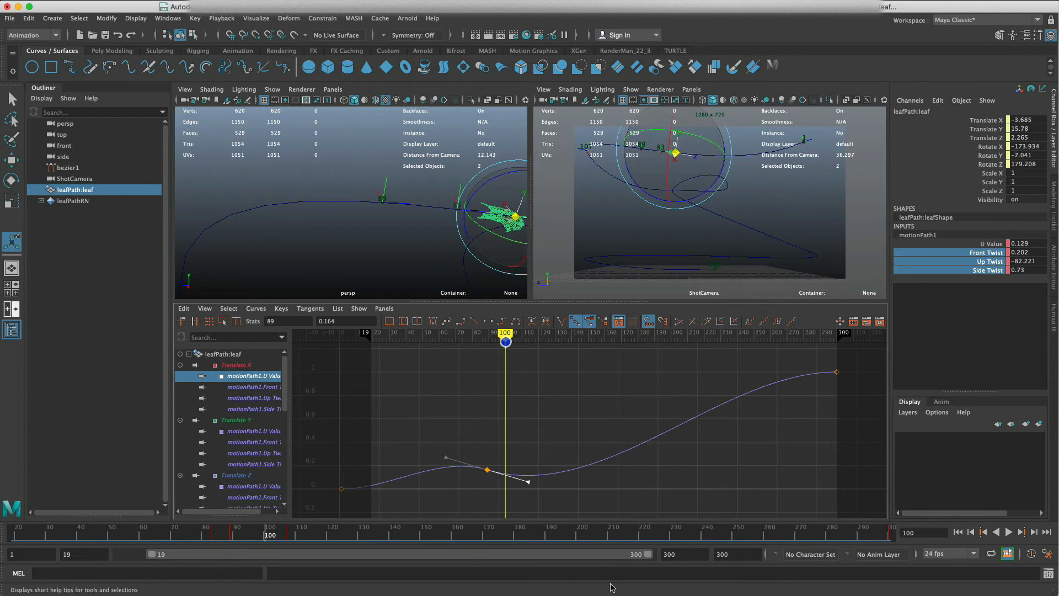
- Flatten the tangent of the frame 89 U Value key and tilt it slightly upward, checking the motion near frame 101
{"action": "middle_click_drag", "start_coordinate": [528, 483], "coordinate": [527, 468]}
{"action": "mouse_move", "coordinate": [504, 336]}
{"action": "left_mouse_down"}
{"action": "mouse_move", "coordinate": [466, 337]}
{"action": "mouse_move", "coordinate": [503, 339]}
{"action": "left_mouse_up"}
{"action": "middle_click_drag", "start_coordinate": [531, 470], "coordinate": [531, 469]}
{"action": "mouse_move", "coordinate": [503, 341]}
{"action": "left_mouse_down"}
{"action": "mouse_move", "coordinate": [456, 343]}
{"action": "mouse_move", "coordinate": [507, 345]}
{"action": "left_mouse_up"}
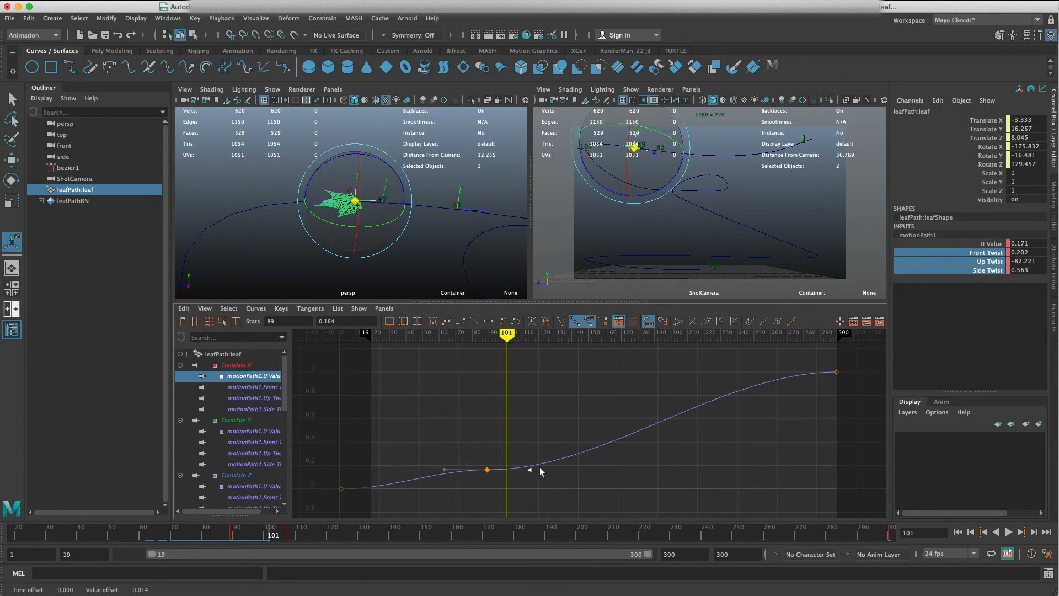
{"action": "left_click_drag", "start_coordinate": [529, 470], "coordinate": [529, 465]}
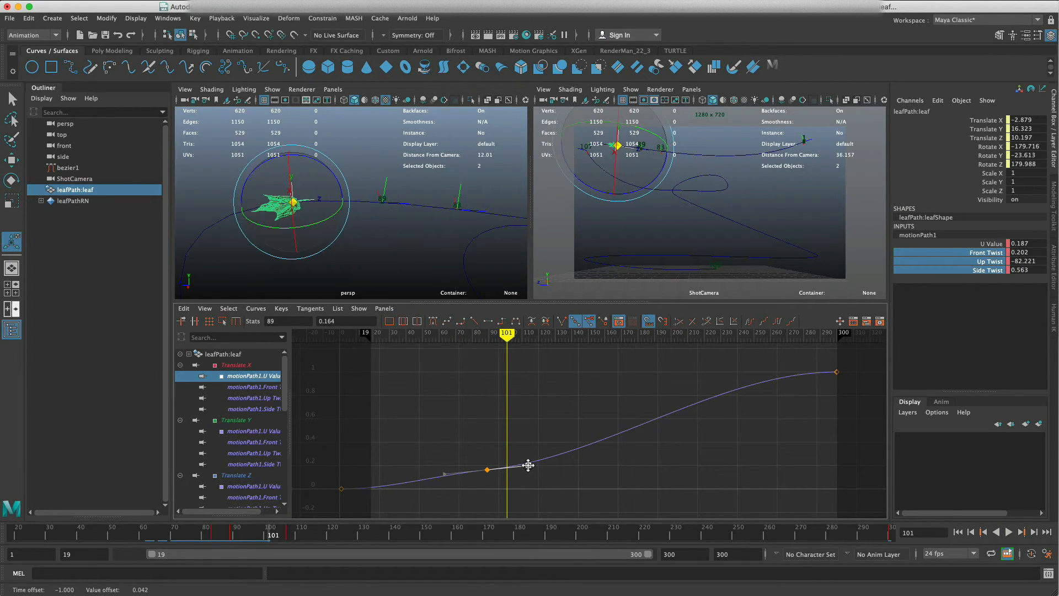
- Go to frame 159 and key the motion path's U Value there
{"action": "mouse_move", "coordinate": [498, 330]}
{"action": "left_mouse_down"}
{"action": "mouse_move", "coordinate": [425, 336]}
{"action": "mouse_move", "coordinate": [609, 347]}
{"action": "mouse_move", "coordinate": [565, 349]}
{"action": "mouse_move", "coordinate": [603, 353]}
{"action": "left_mouse_up"}
{"action": "key", "text": "e"}
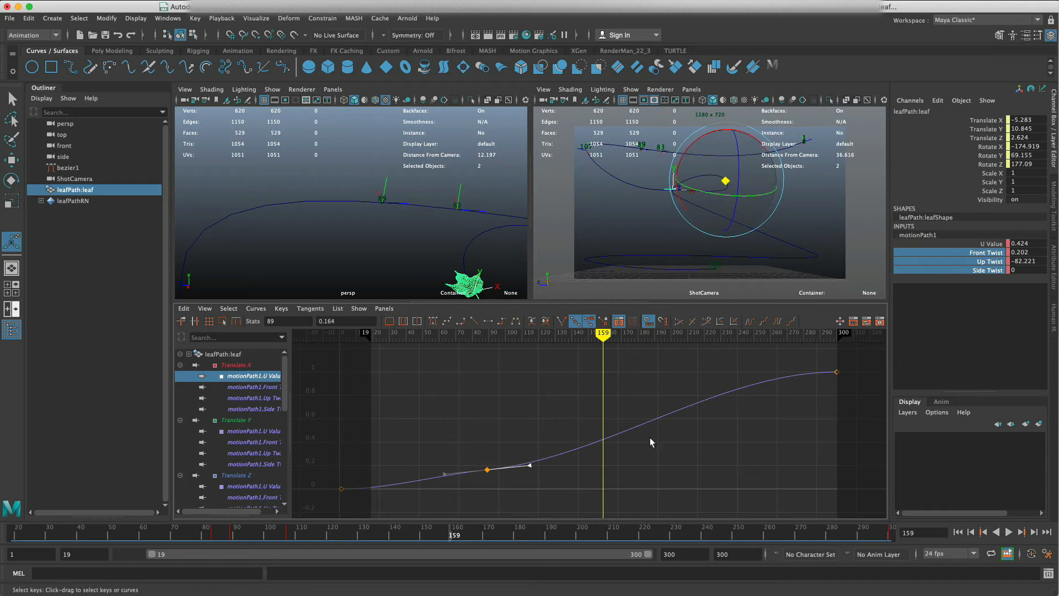
{"action": "left_click", "coordinate": [601, 439]}
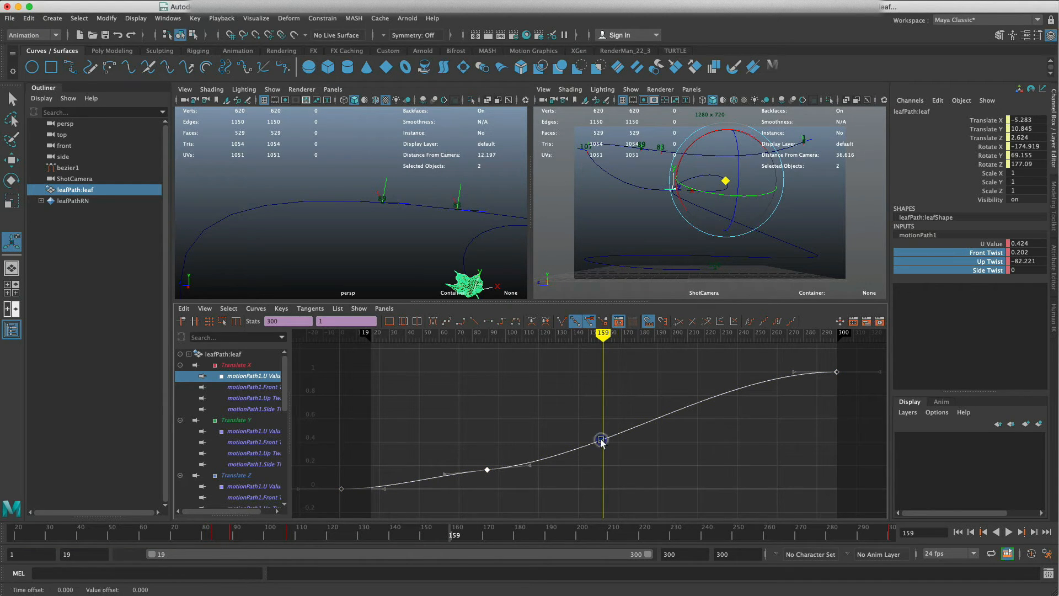
{"action": "left_click", "coordinate": [987, 244]}
{"action": "right_click", "coordinate": [987, 244]}
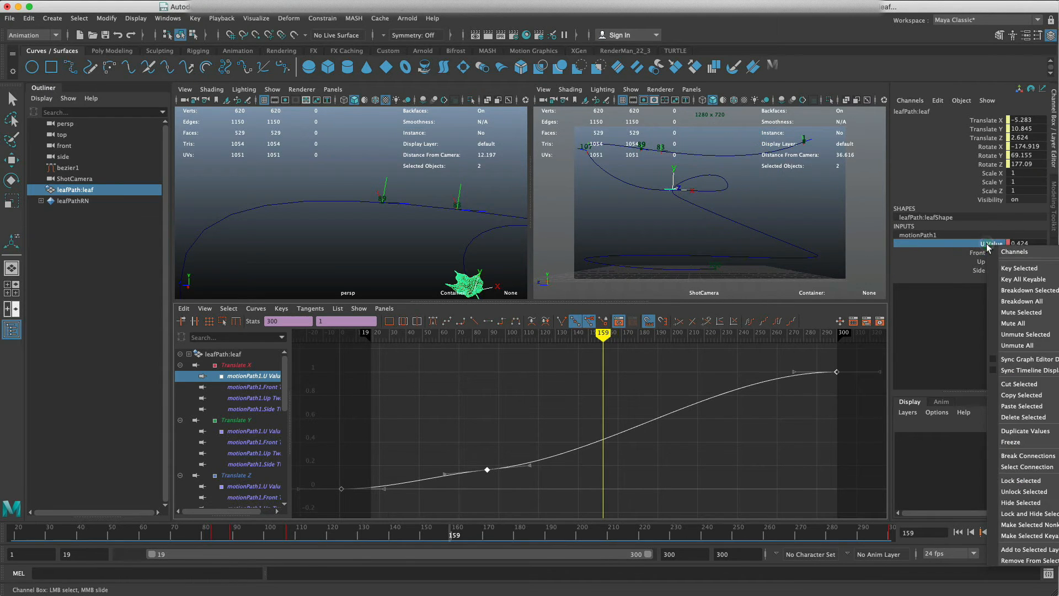
{"action": "left_click", "coordinate": [1010, 268]}
- Tilt the tangent of the frame 159 U Value key slightly flatter and scrub around that frame to check the motion
{"action": "left_click", "coordinate": [608, 455]}
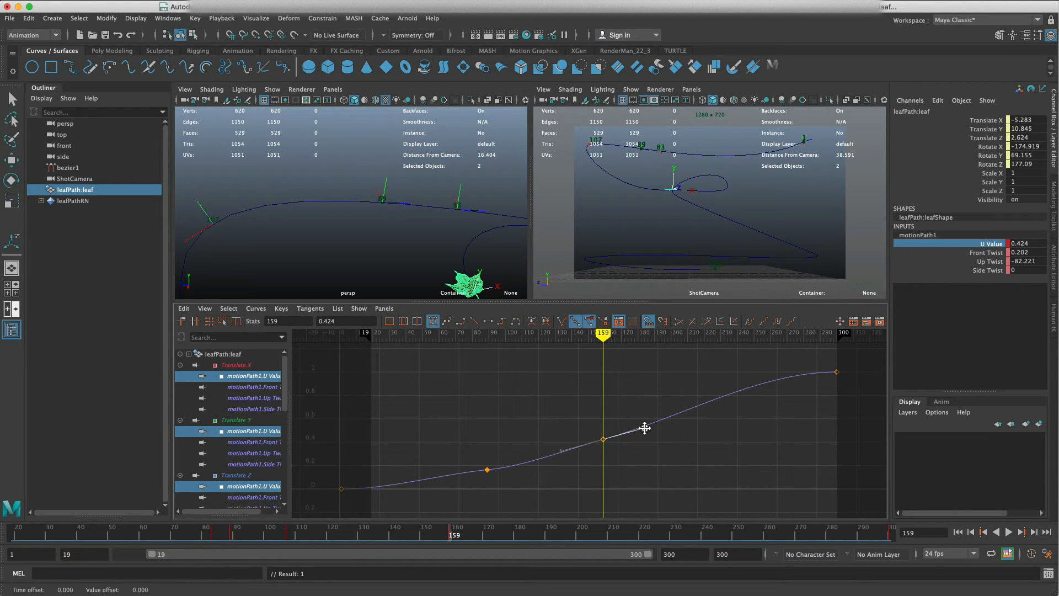
{"action": "left_click_drag", "start_coordinate": [644, 428], "coordinate": [645, 435]}
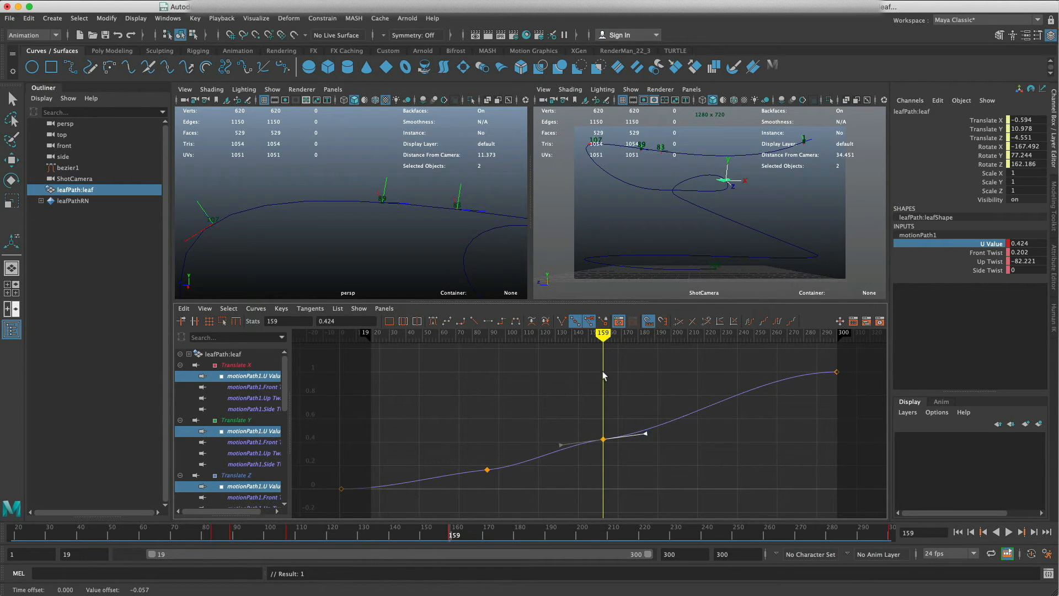
{"action": "mouse_move", "coordinate": [604, 340]}
{"action": "left_mouse_down"}
{"action": "mouse_move", "coordinate": [574, 339]}
{"action": "mouse_move", "coordinate": [633, 353]}
{"action": "mouse_move", "coordinate": [562, 359]}
{"action": "mouse_move", "coordinate": [619, 359]}
{"action": "mouse_move", "coordinate": [603, 359]}
{"action": "left_mouse_up"}
- Show the Front, Up and Side Twist curves in the Graph Editor and key all three twist channels at frame 300
{"action": "left_click", "coordinate": [236, 387]}
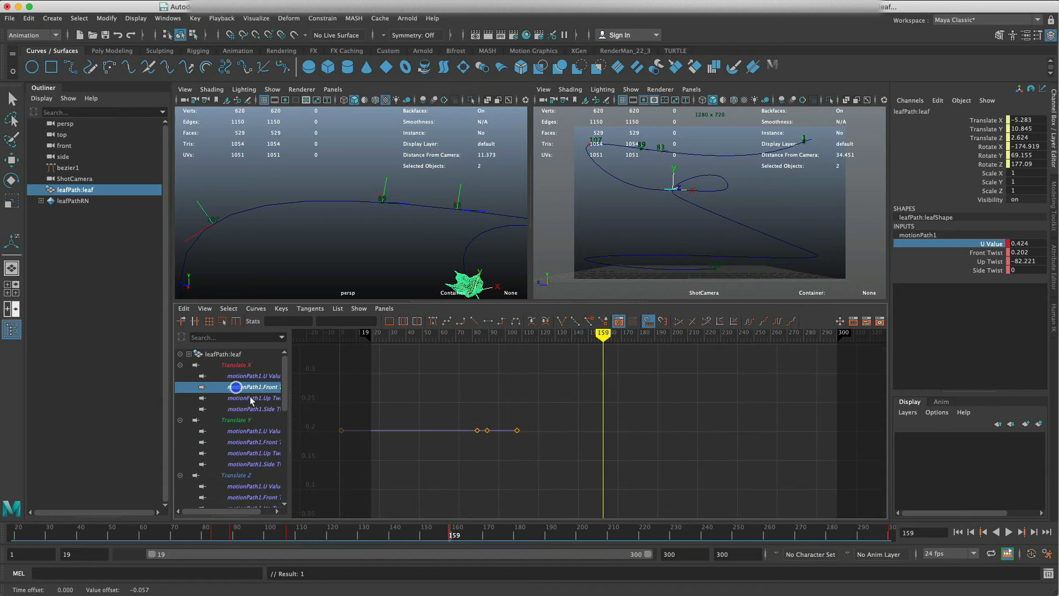
{"action": "left_click", "coordinate": [247, 408], "text": "shift"}
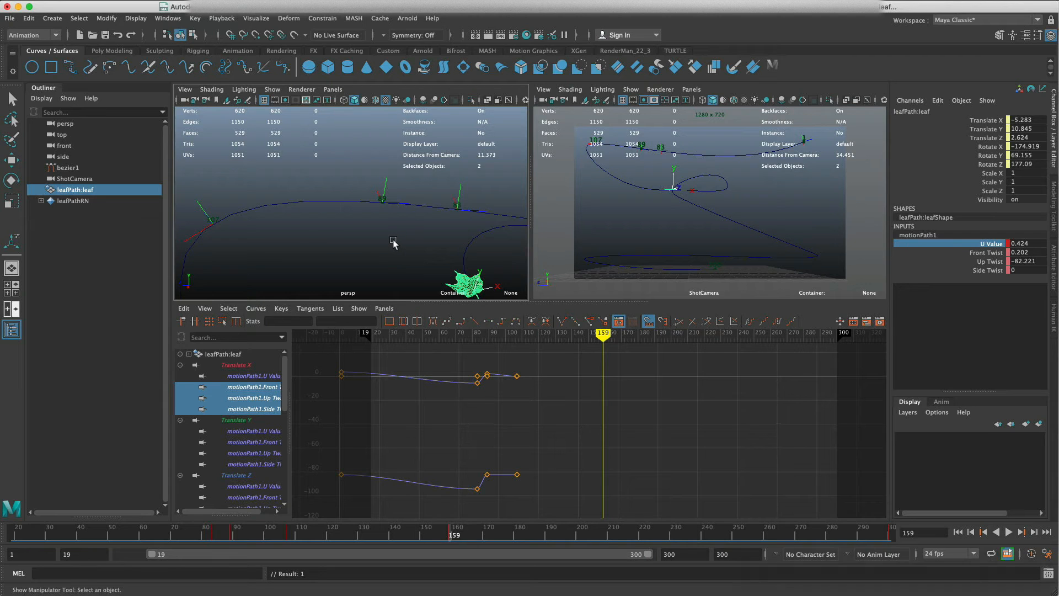
{"action": "key", "text": "f"}
{"action": "left_click_drag", "start_coordinate": [607, 337], "coordinate": [842, 350]}
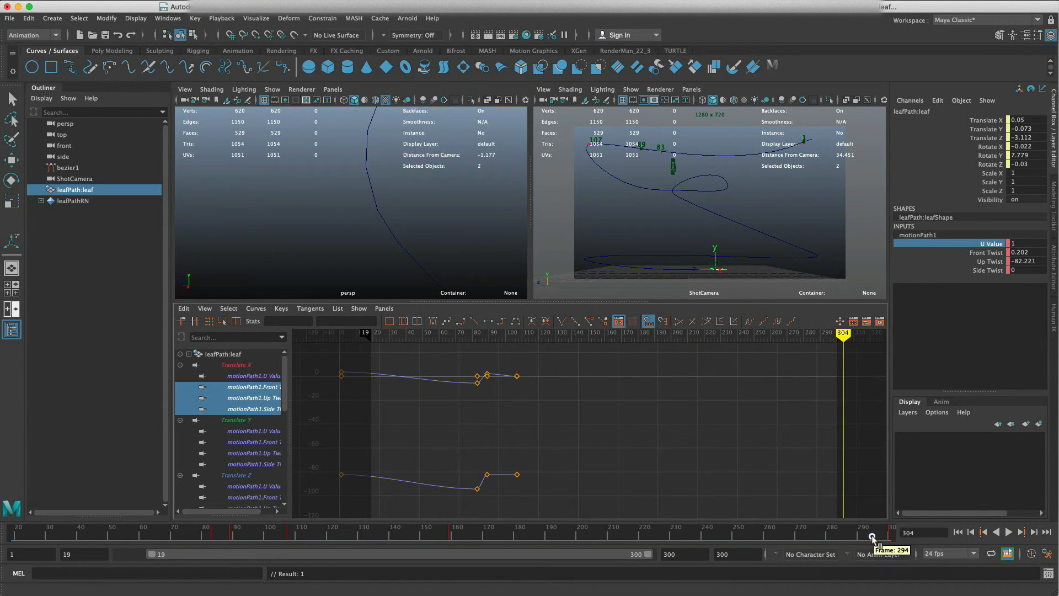
{"action": "left_click_drag", "start_coordinate": [871, 537], "coordinate": [888, 536]}
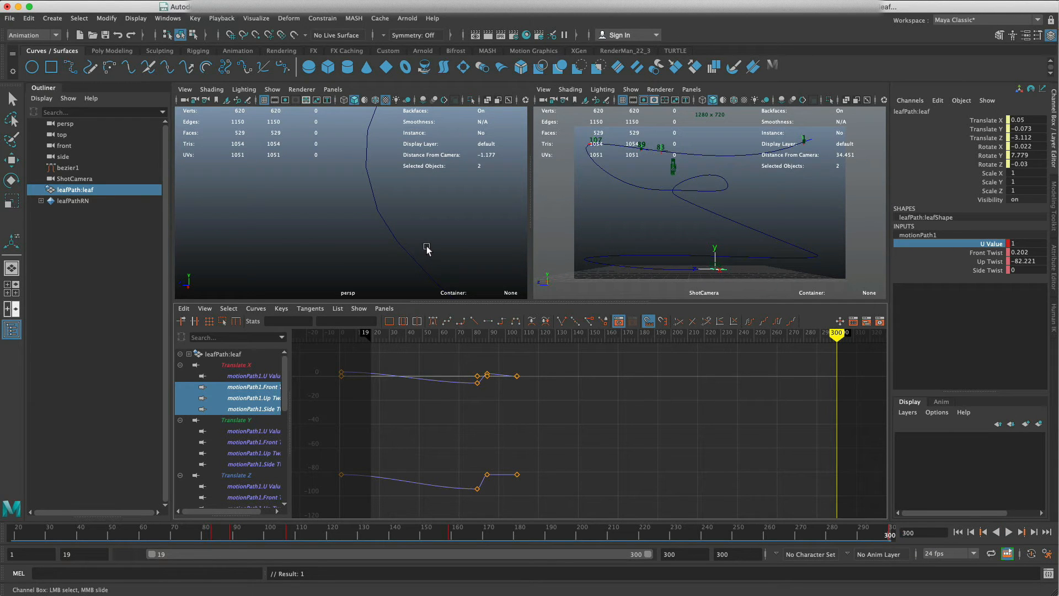
{"action": "key", "text": "f"}
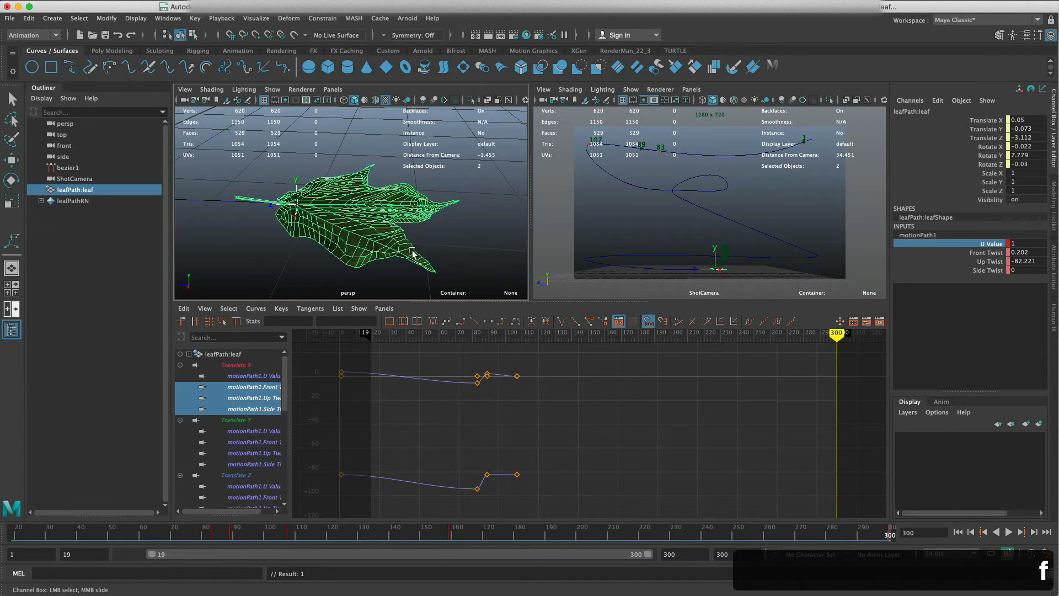
{"action": "left_click_drag", "start_coordinate": [984, 253], "coordinate": [987, 270]}
{"action": "right_click", "coordinate": [987, 270]}
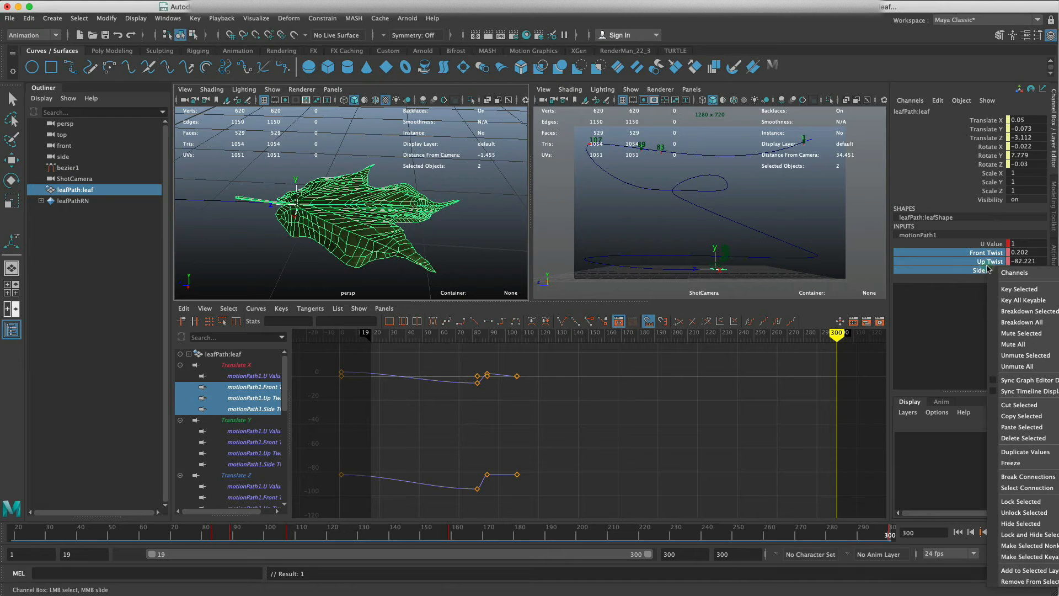
{"action": "left_click", "coordinate": [1019, 289]}
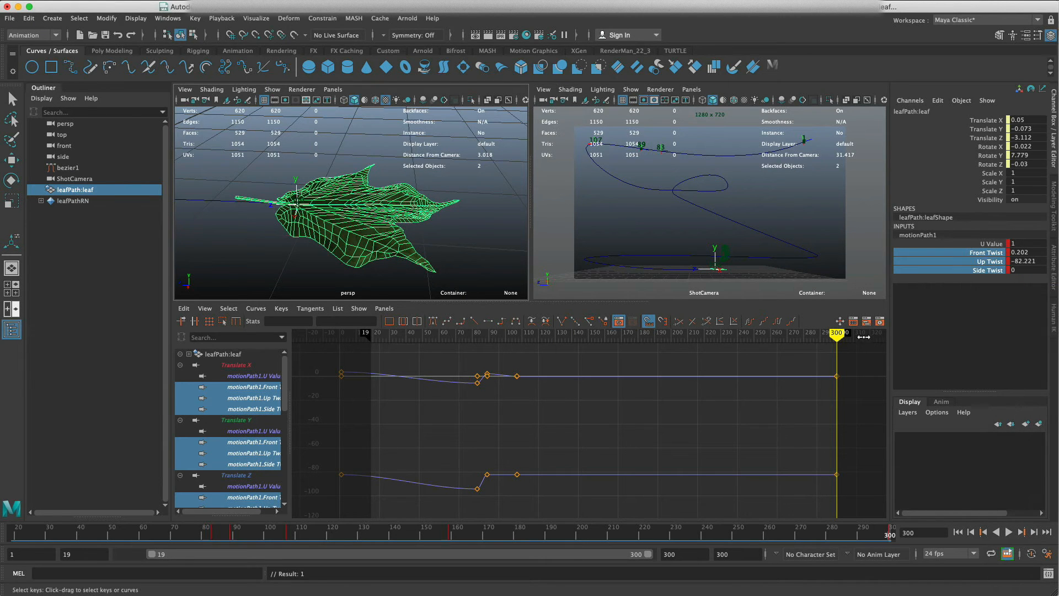
- Move the Up Twist keys at frames 89 and 107 to frames 94 and 112, at -92.476 and -91.342, with upward-tilted tangents
{"action": "left_click", "coordinate": [253, 398]}
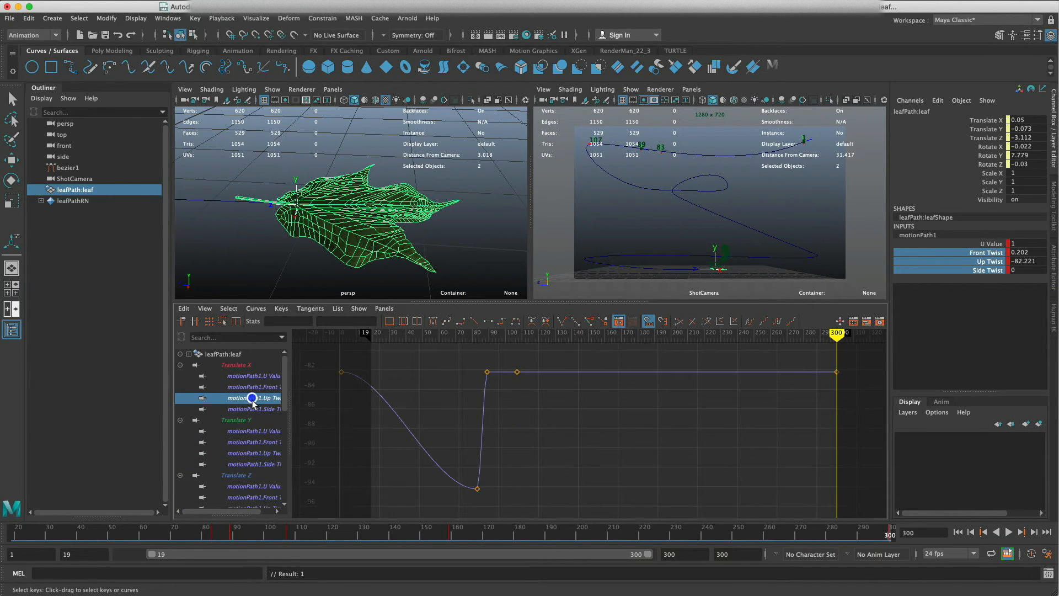
{"action": "left_click_drag", "start_coordinate": [488, 331], "coordinate": [495, 460]}
{"action": "left_click_drag", "start_coordinate": [482, 334], "coordinate": [498, 354]}
{"action": "left_click", "coordinate": [524, 451]}
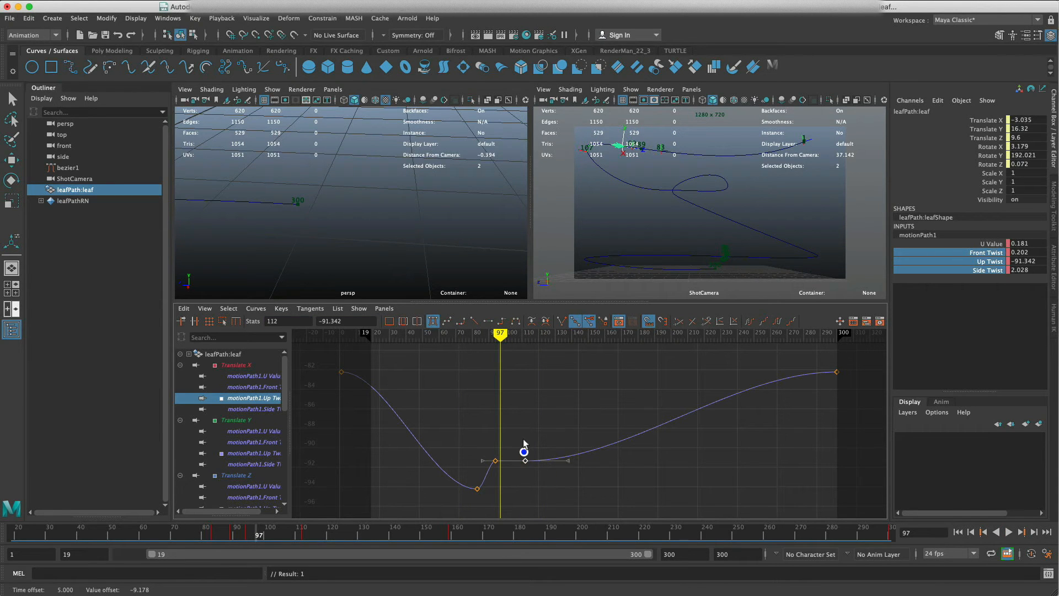
{"action": "left_click_drag", "start_coordinate": [501, 337], "coordinate": [525, 346]}
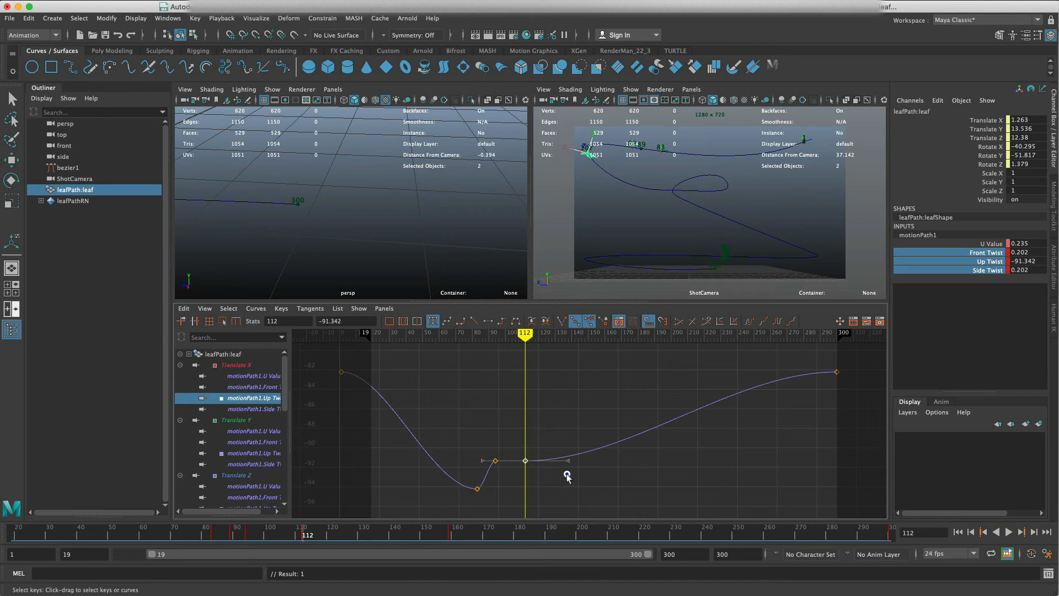
{"action": "left_click_drag", "start_coordinate": [568, 461], "coordinate": [566, 453]}
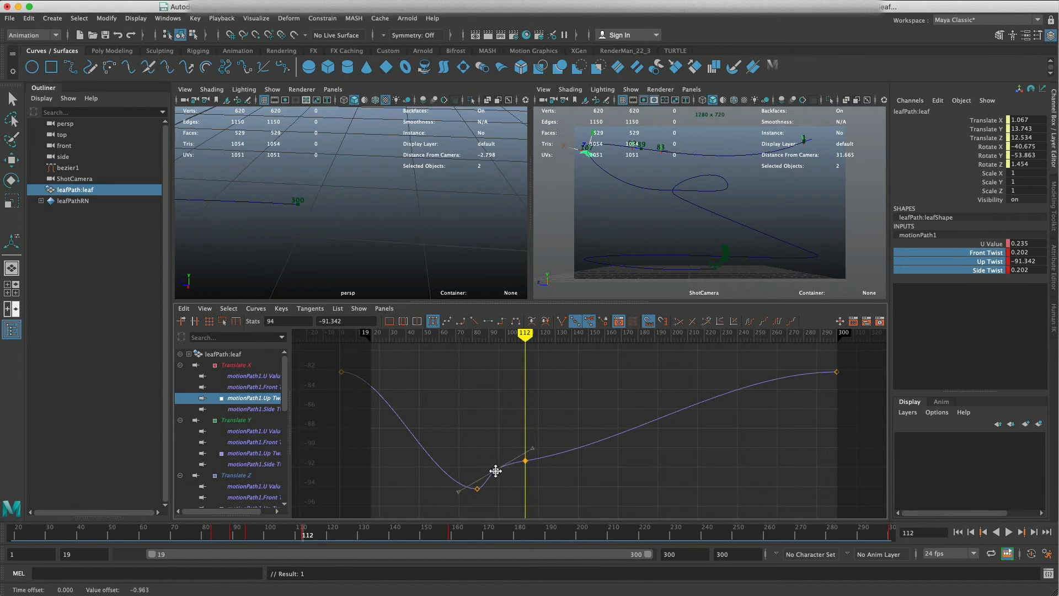
- Inspect the leaf in the perspective view at frame 146 and key its Front, Up and Side Twist there
{"action": "left_click_drag", "start_coordinate": [521, 337], "coordinate": [581, 351]}
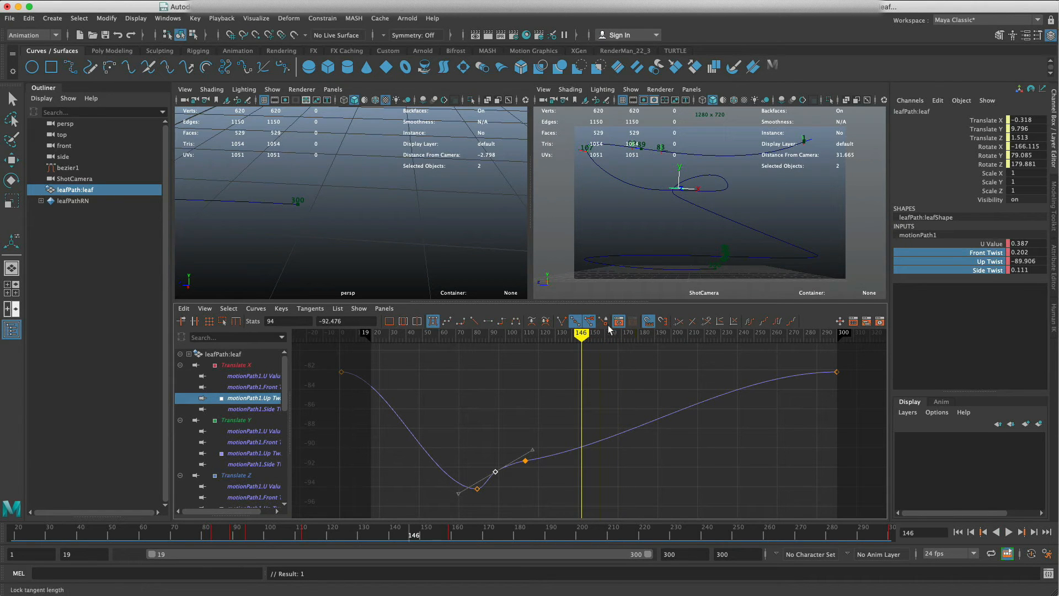
{"action": "key", "text": "f"}
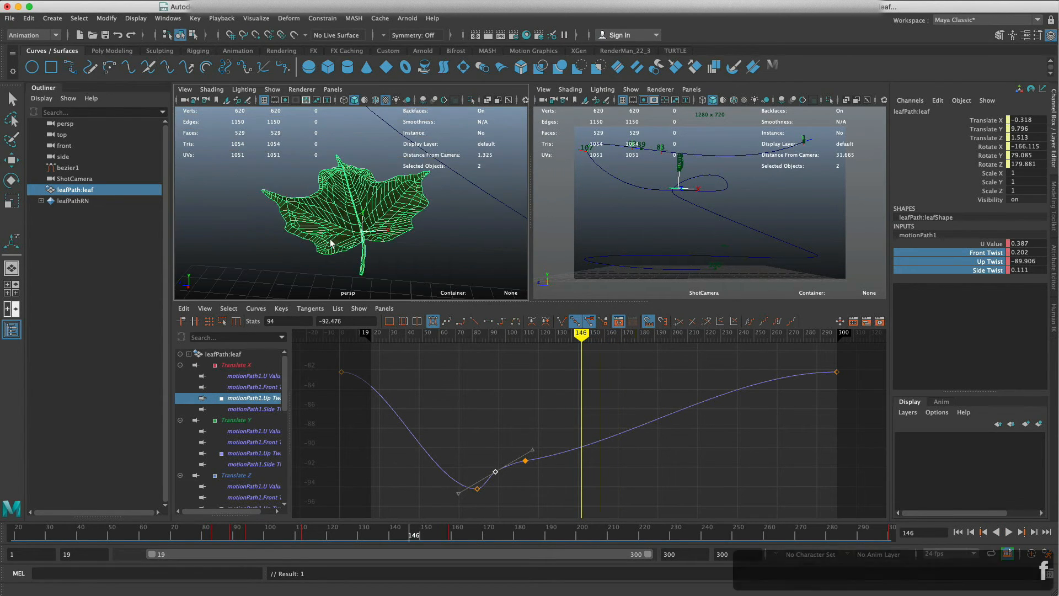
{"action": "left_click_drag", "start_coordinate": [341, 219], "coordinate": [440, 212], "text": "alt"}
{"action": "scroll", "coordinate": [357, 217], "scroll_direction": "down", "scroll_amount": 8}
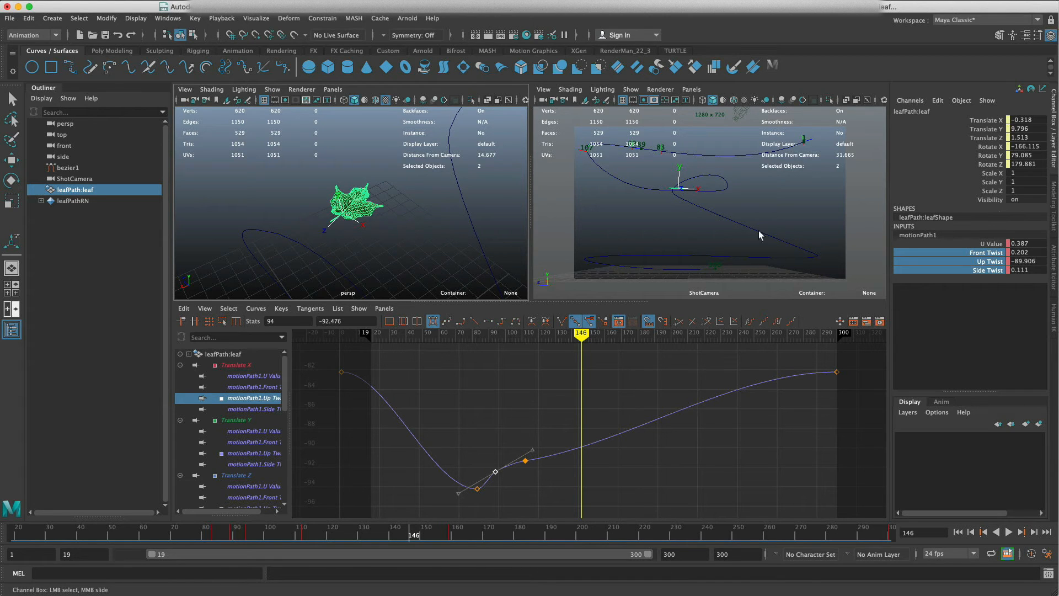
{"action": "right_click", "coordinate": [960, 255]}
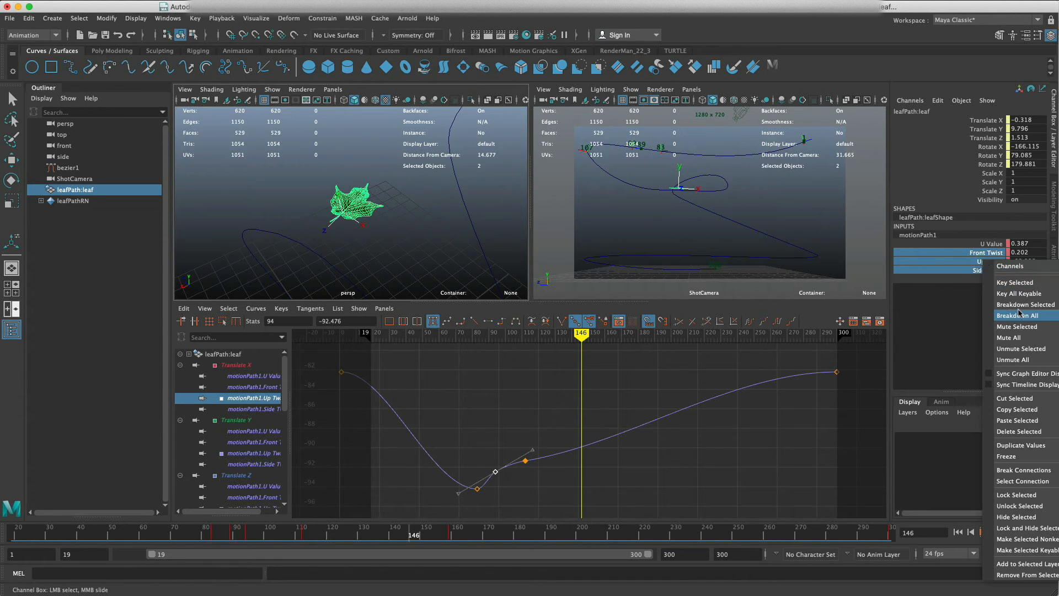
{"action": "left_click", "coordinate": [1017, 283]}
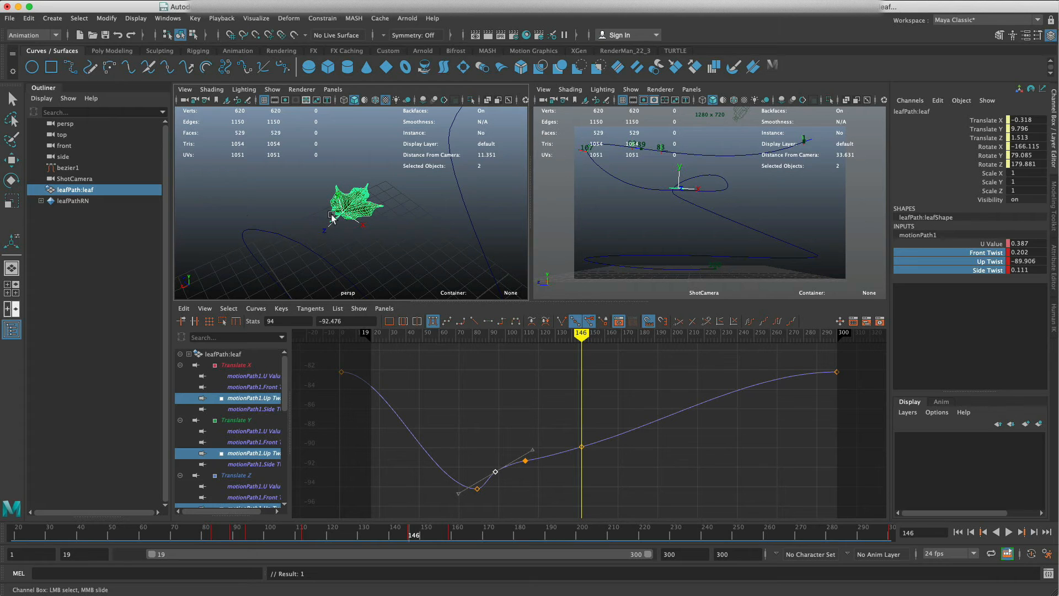
- At frame 146, rotate the leaf with the motion path manipulator to a Side Twist of -13.877 and key its three twist channels
{"action": "key", "text": "t"}
{"action": "left_click", "coordinate": [364, 210]}
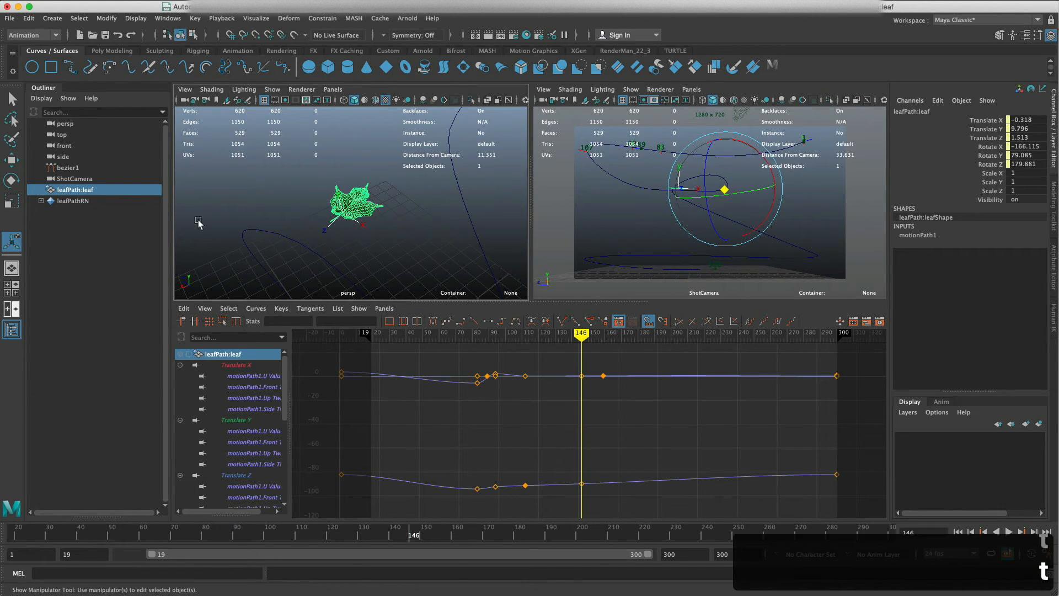
{"action": "scroll", "coordinate": [478, 158], "scroll_direction": "down", "scroll_amount": 8}
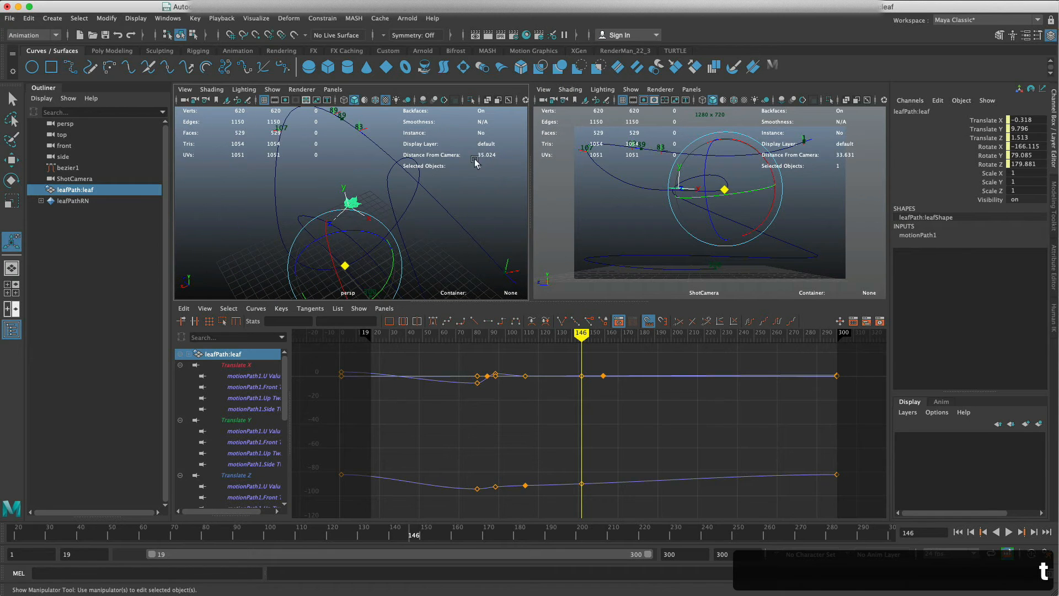
{"action": "left_click_drag", "start_coordinate": [359, 262], "coordinate": [329, 235], "text": "alt"}
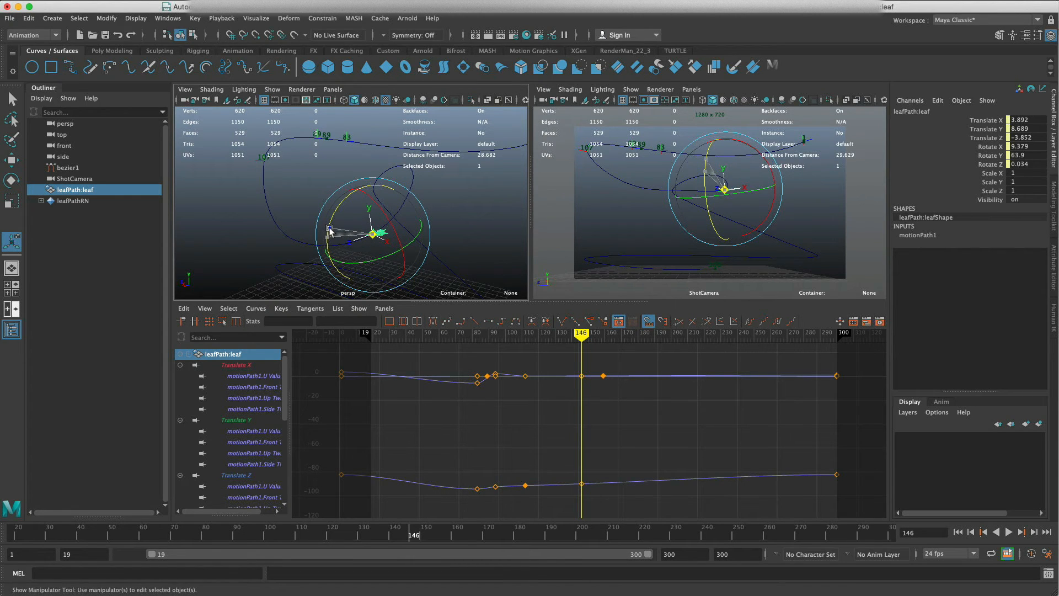
{"action": "left_click_drag", "start_coordinate": [332, 226], "coordinate": [414, 227], "text": "alt"}
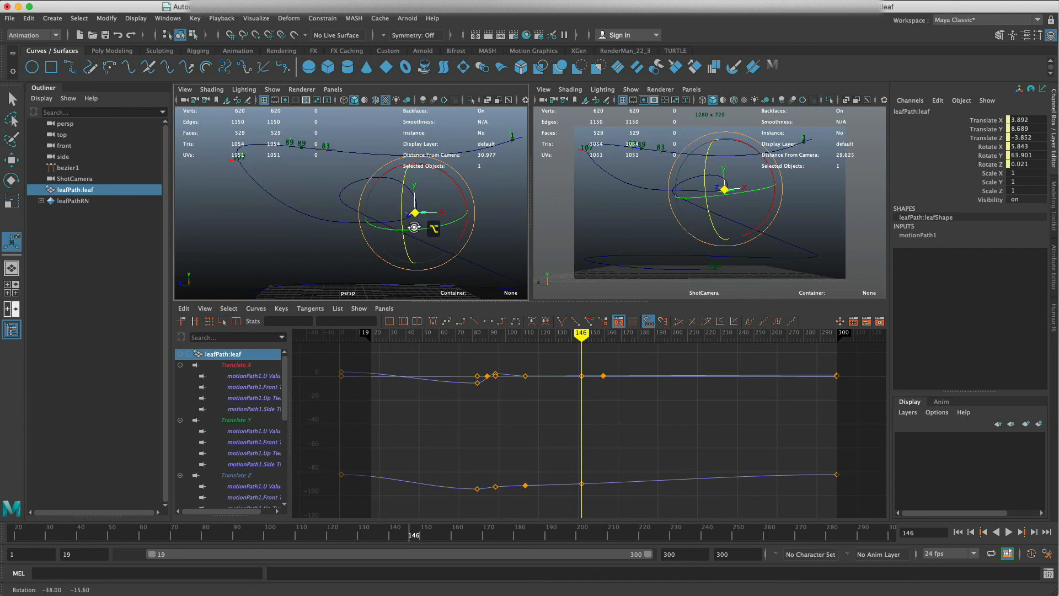
{"action": "left_click", "coordinate": [928, 236]}
{"action": "left_click_drag", "start_coordinate": [996, 254], "coordinate": [993, 269]}
{"action": "right_click", "coordinate": [992, 264]}
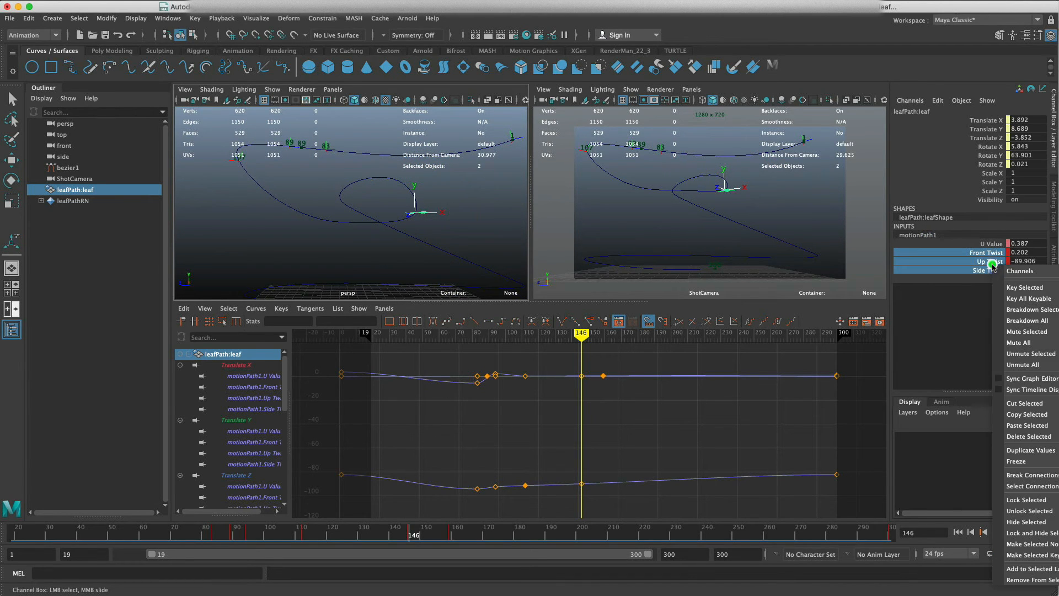
{"action": "left_click", "coordinate": [1015, 287]}
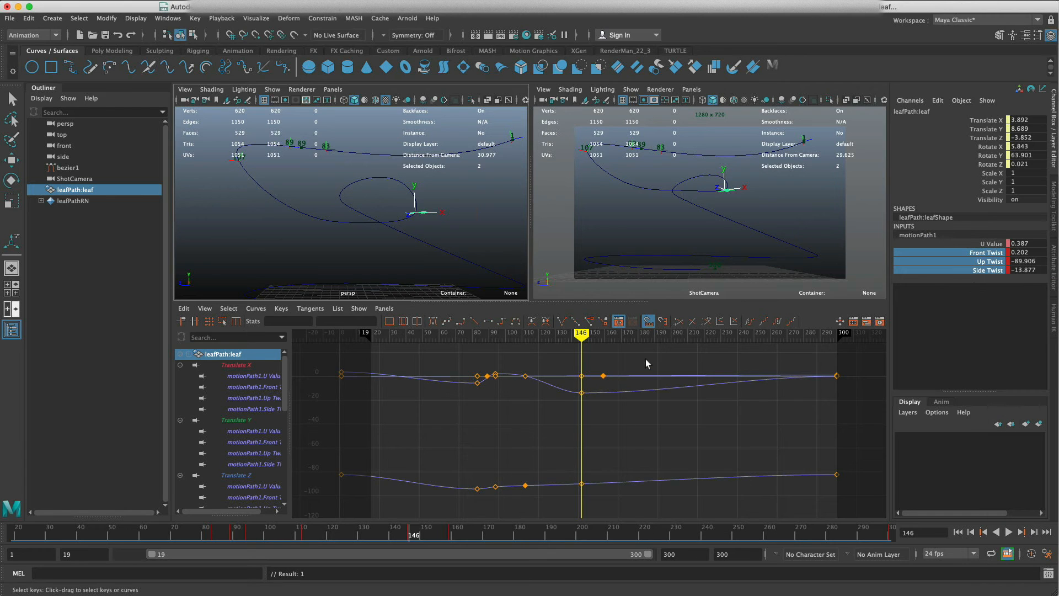
- At frame 199, rotate the leaf with the manipulator to a Side Twist of 18.886 and key its three twist channels
{"action": "left_click_drag", "start_coordinate": [580, 340], "coordinate": [668, 337]}
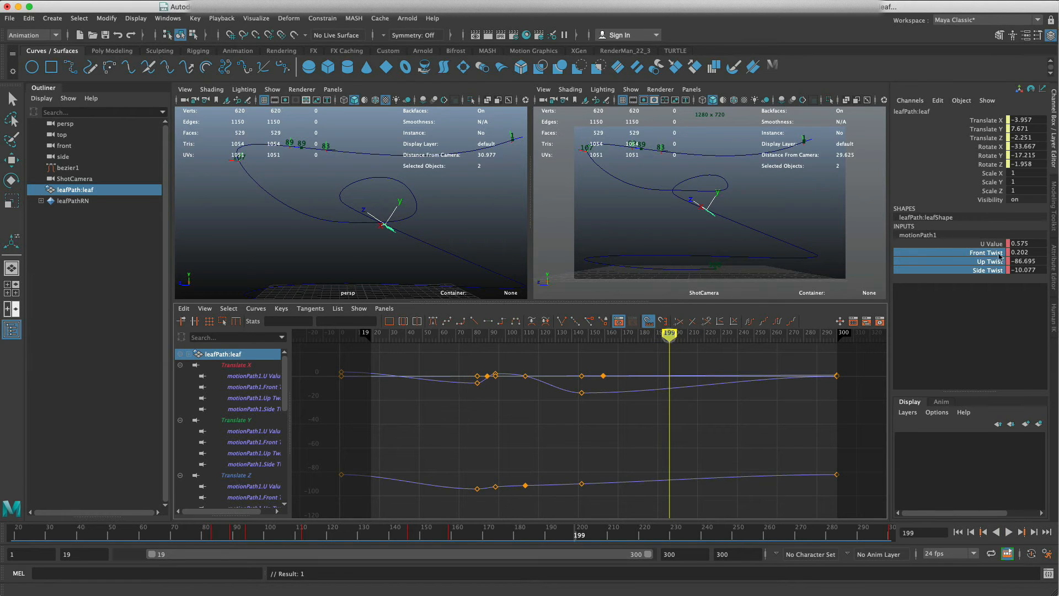
{"action": "left_click", "coordinate": [12, 241]}
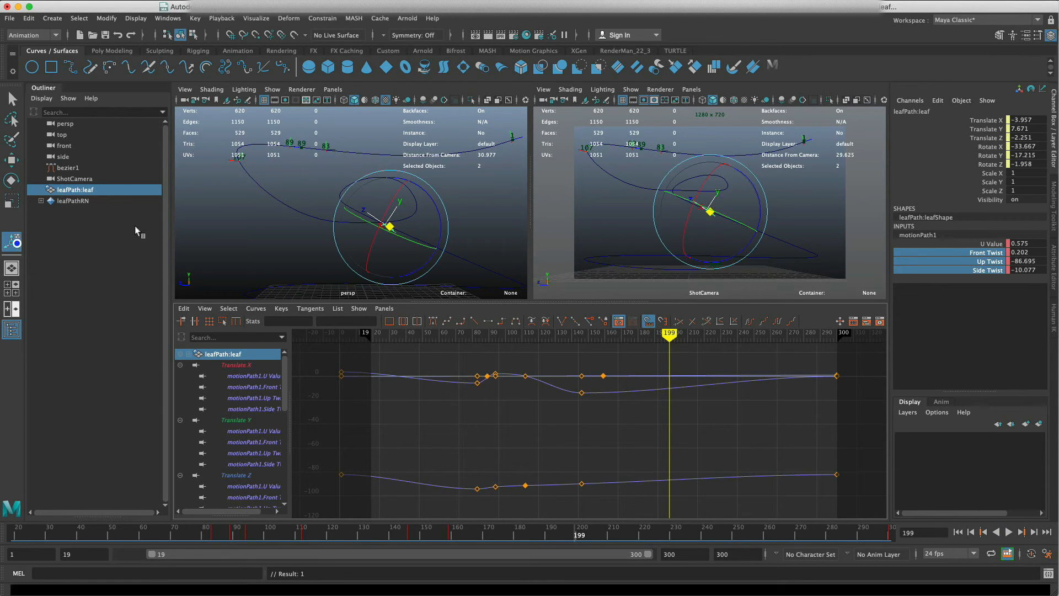
{"action": "left_click_drag", "start_coordinate": [436, 216], "coordinate": [431, 193]}
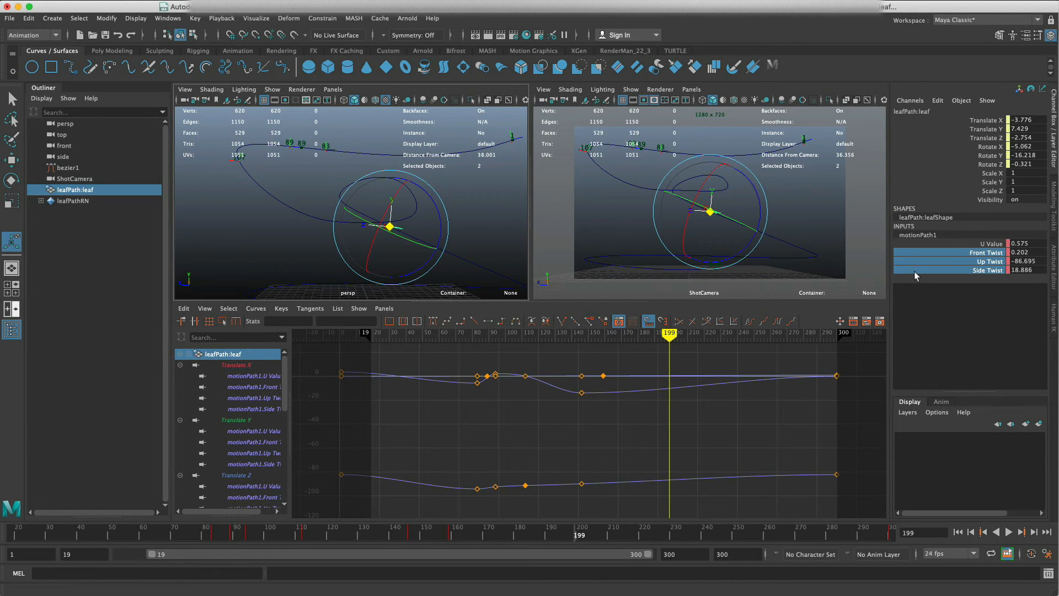
{"action": "right_click", "coordinate": [995, 269]}
{"action": "left_click", "coordinate": [1007, 282]}
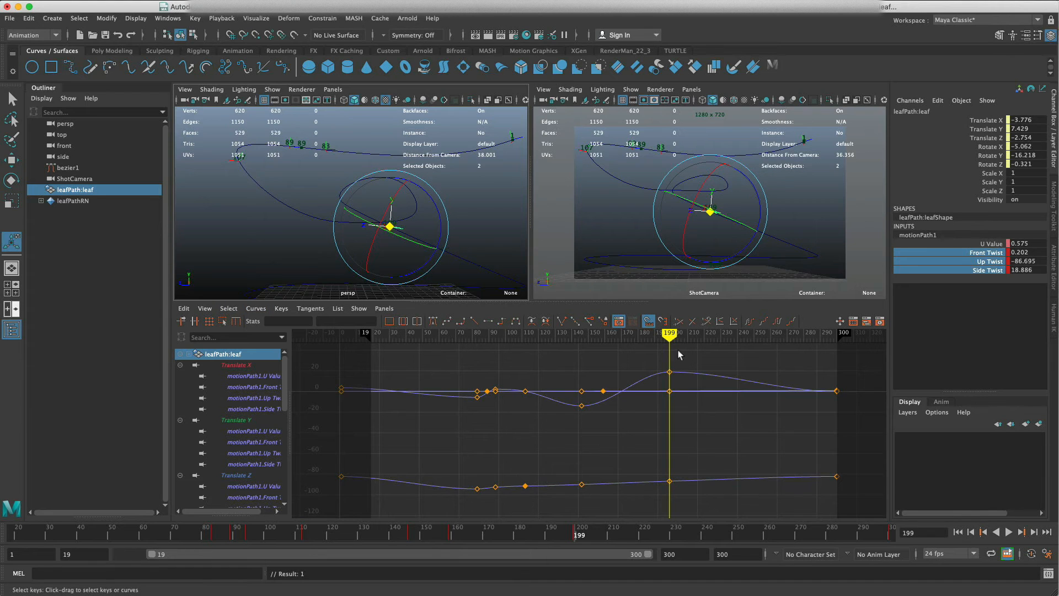
- At frame 218, rotate the leaf with the motion path manipulator to a Side Twist of 30.514 and key its three twist channels
{"action": "mouse_move", "coordinate": [669, 338]}
{"action": "left_mouse_down"}
{"action": "mouse_move", "coordinate": [724, 336]}
{"action": "mouse_move", "coordinate": [701, 339]}
{"action": "left_mouse_up"}
{"action": "key", "text": "t"}
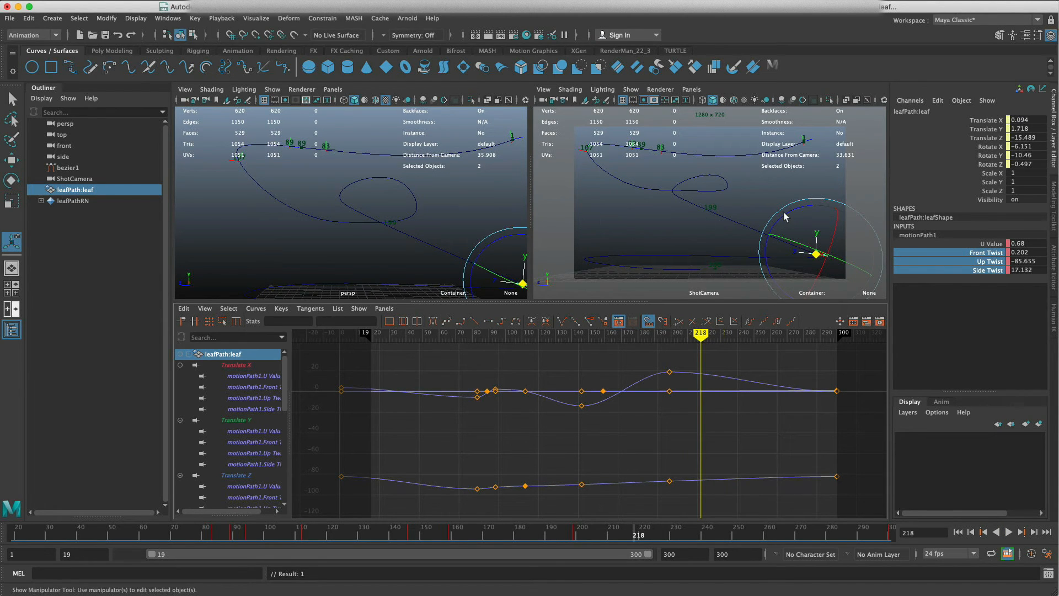
{"action": "left_click_drag", "start_coordinate": [785, 216], "coordinate": [781, 222]}
{"action": "left_click_drag", "start_coordinate": [781, 223], "coordinate": [761, 226]}
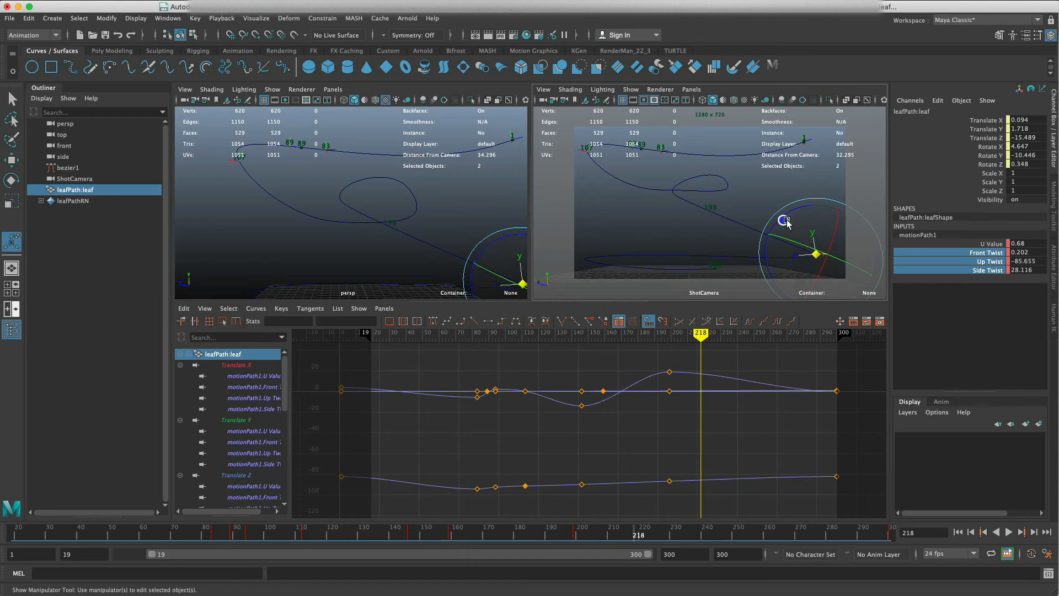
{"action": "key", "text": "f"}
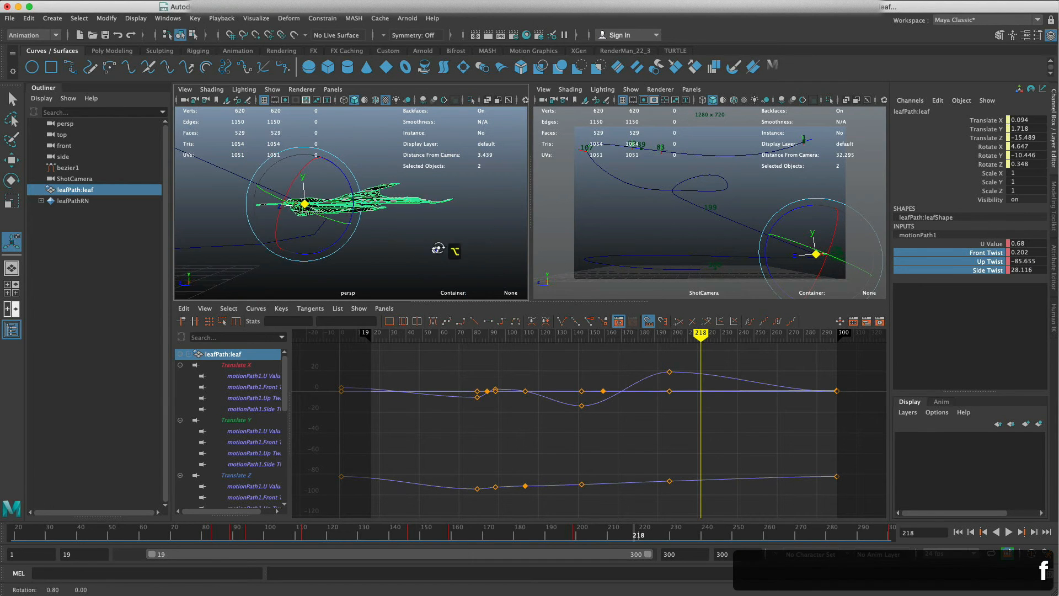
{"action": "left_click_drag", "start_coordinate": [436, 248], "coordinate": [307, 231], "text": "alt"}
{"action": "scroll", "coordinate": [344, 226], "scroll_direction": "down", "scroll_amount": 10}
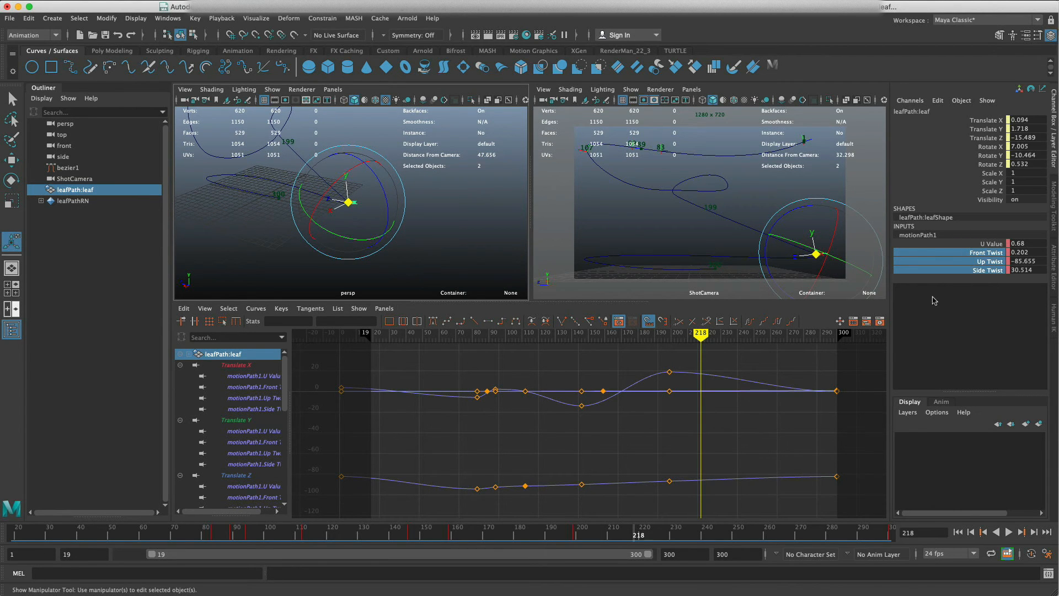
{"action": "right_click", "coordinate": [947, 268]}
{"action": "left_click", "coordinate": [973, 286]}
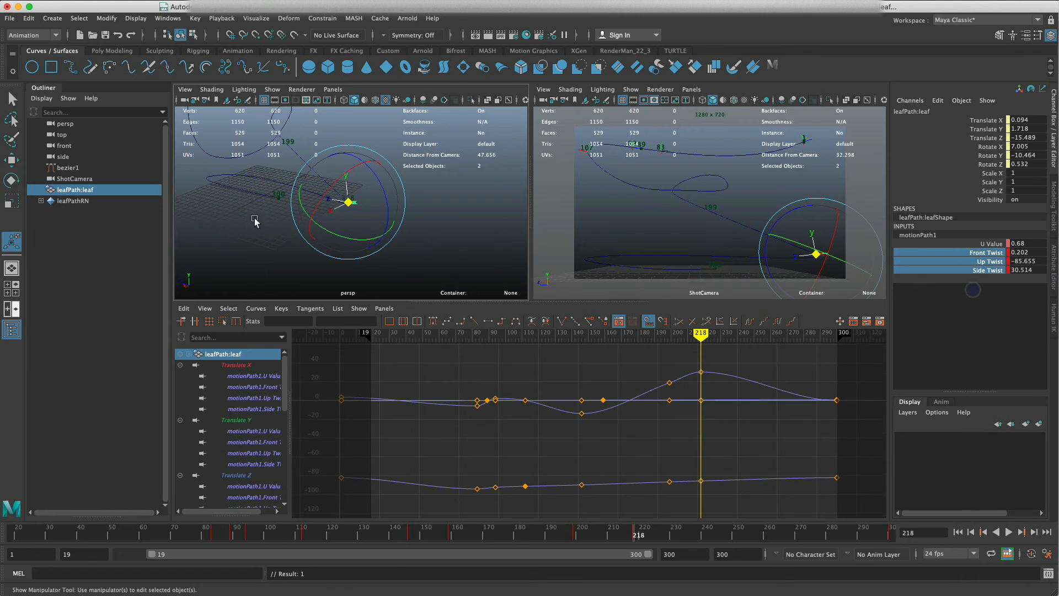
- Show the bezier1 path's control vertices and move cv[16], the outgoing tangent handle at the frame 218 bend, outward along X
{"action": "left_click", "coordinate": [311, 193]}
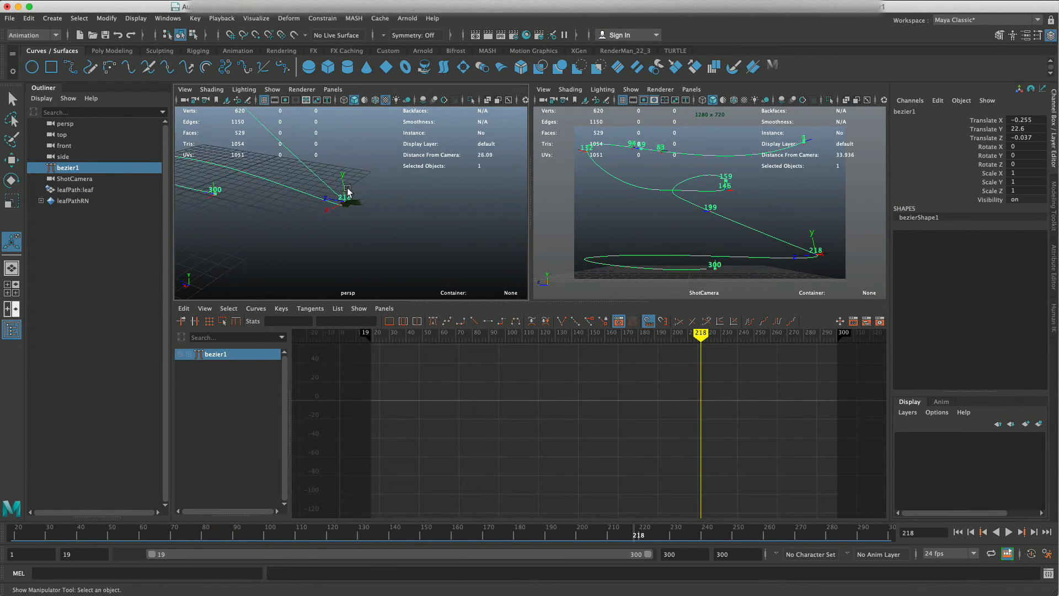
{"action": "left_click", "coordinate": [285, 67]}
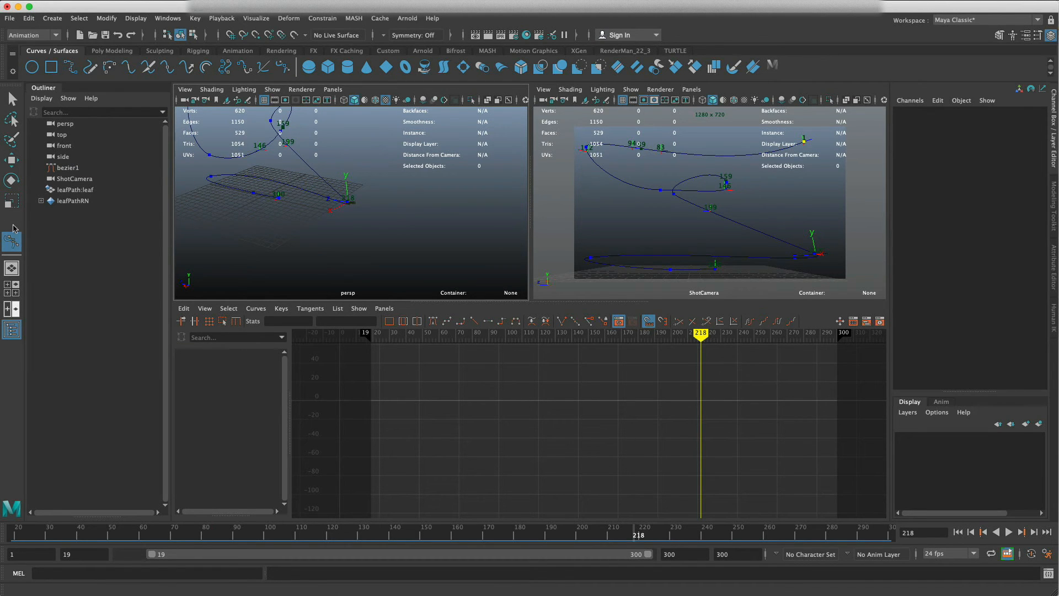
{"action": "left_click", "coordinate": [16, 98]}
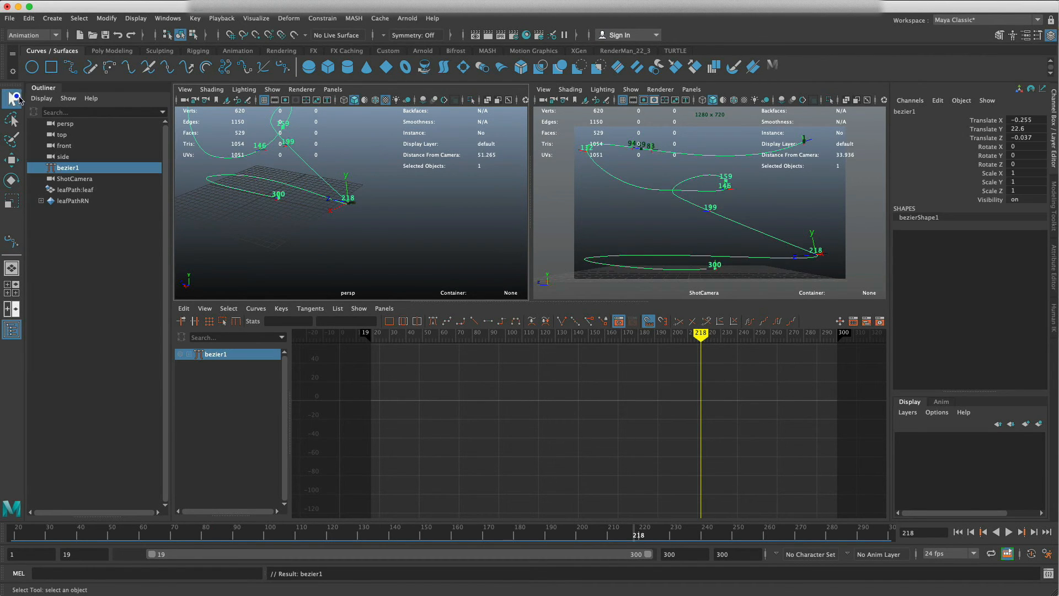
{"action": "right_click", "coordinate": [295, 187]}
{"action": "left_click", "coordinate": [336, 189]}
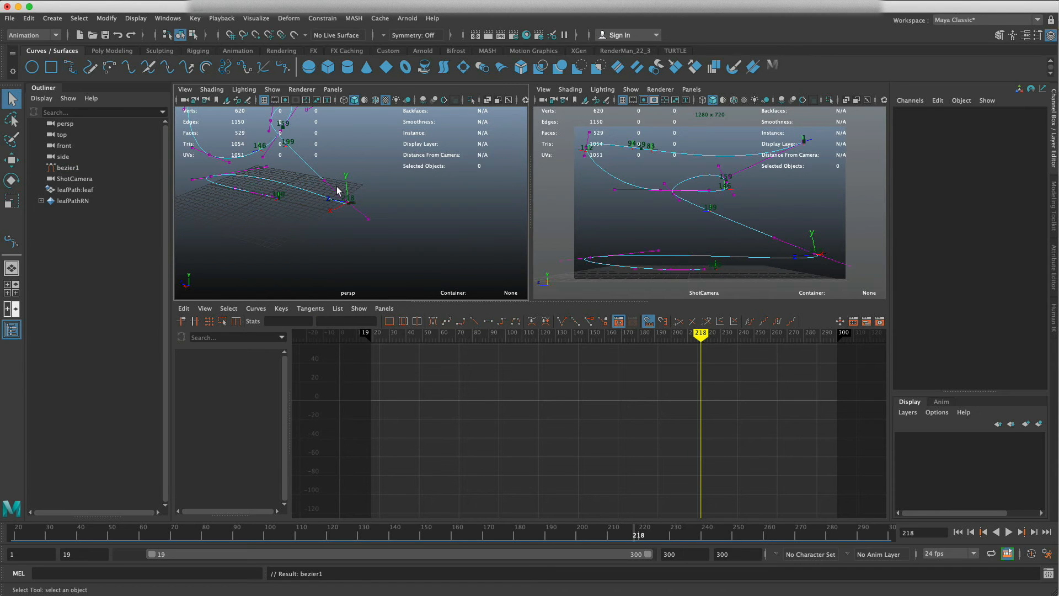
{"action": "left_click", "coordinate": [367, 218]}
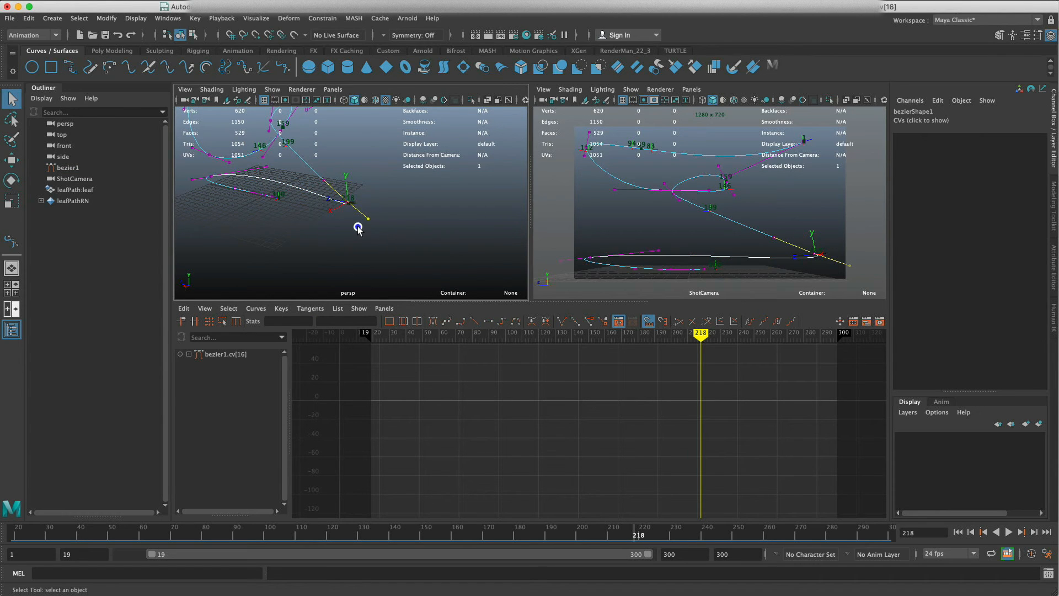
{"action": "key", "text": "w"}
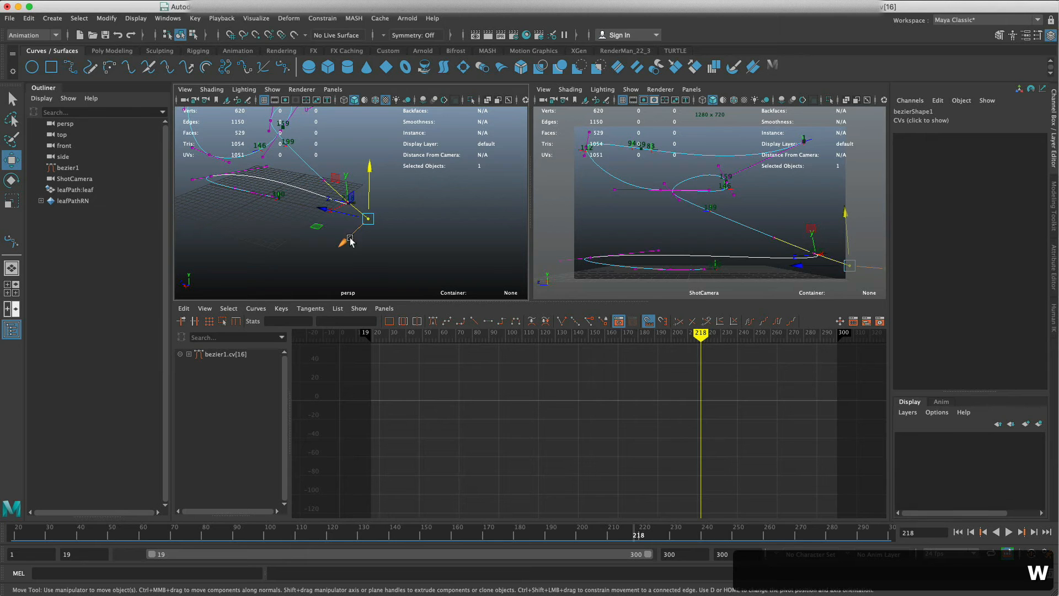
{"action": "left_click_drag", "start_coordinate": [350, 238], "coordinate": [324, 254]}
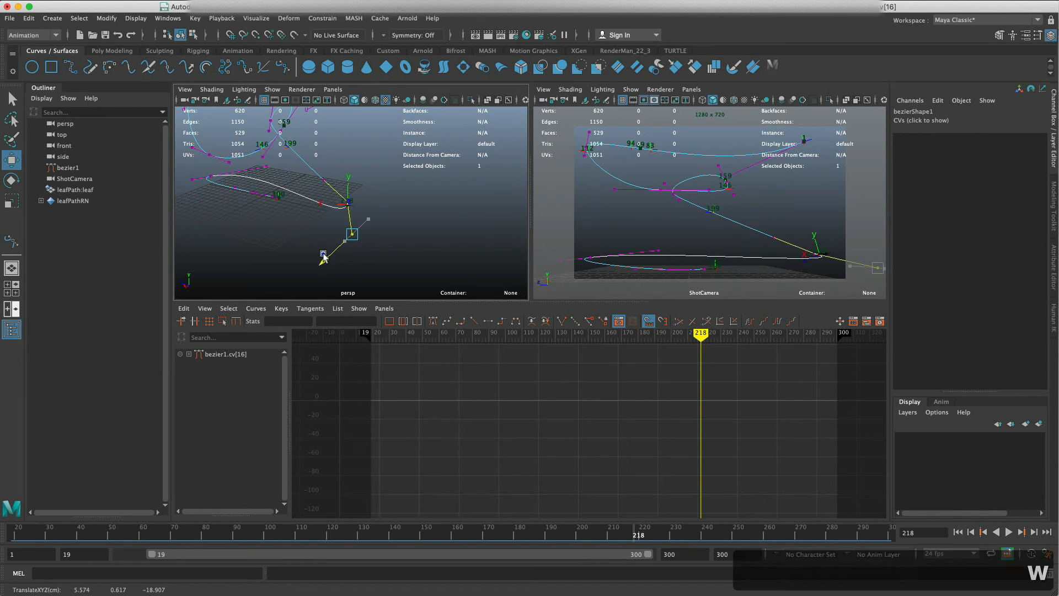
- Go to frame 181 and raise cv[14], the incoming tangent handle at the path's frame 218 bend, to arch the curve leading into it
{"action": "left_click_drag", "start_coordinate": [381, 198], "coordinate": [354, 217], "text": "alt"}
{"action": "right_click_drag", "start_coordinate": [354, 217], "coordinate": [295, 223]}
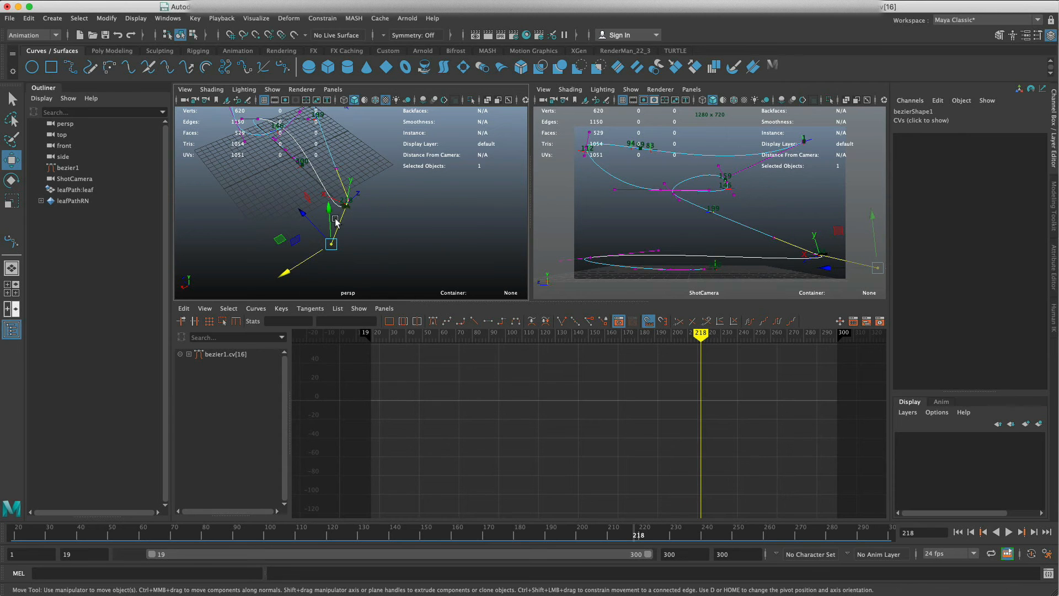
{"action": "left_click_drag", "start_coordinate": [336, 222], "coordinate": [482, 229], "text": "alt"}
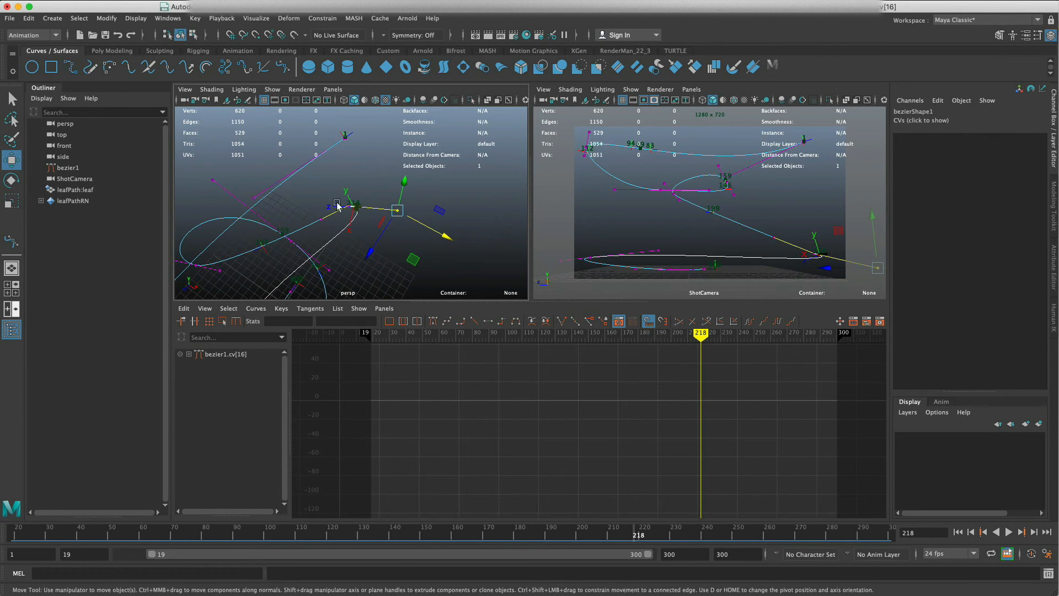
{"action": "key", "text": "Left"}
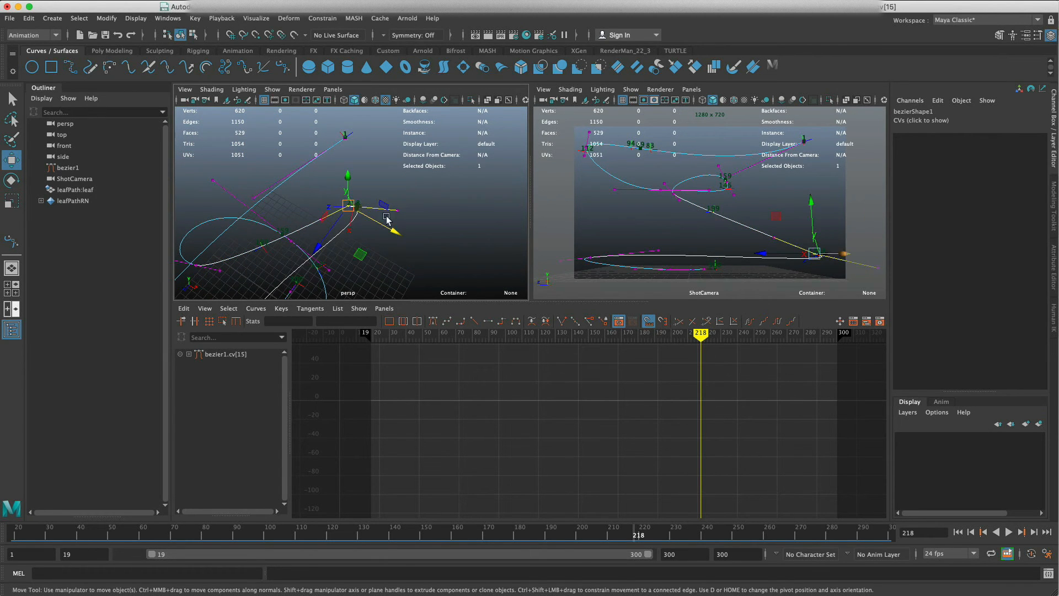
{"action": "left_click_drag", "start_coordinate": [404, 236], "coordinate": [283, 223], "text": "alt"}
{"action": "key", "text": "Left"}
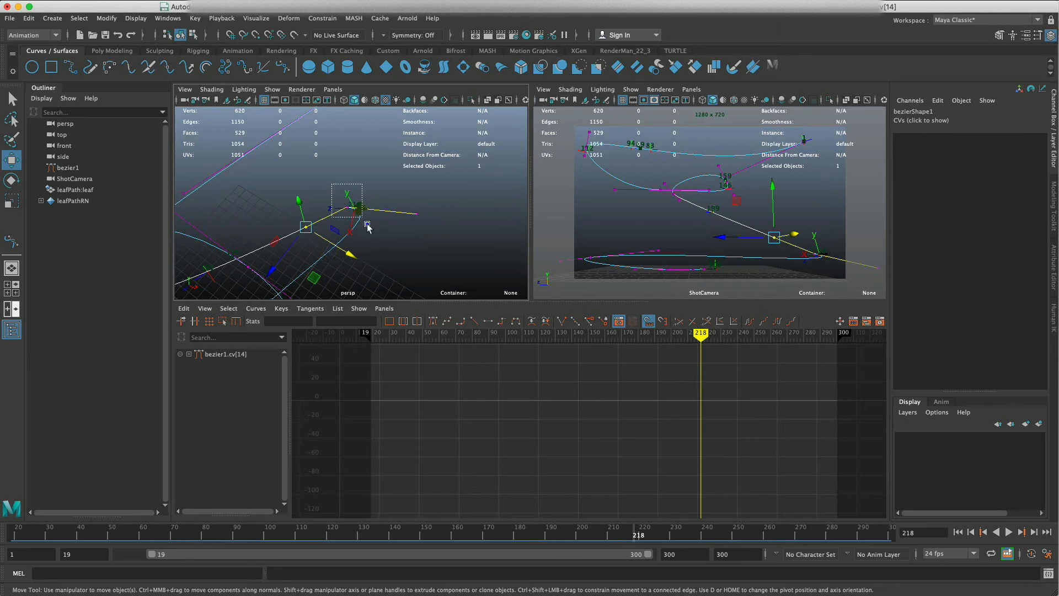
{"action": "key", "text": "Right"}
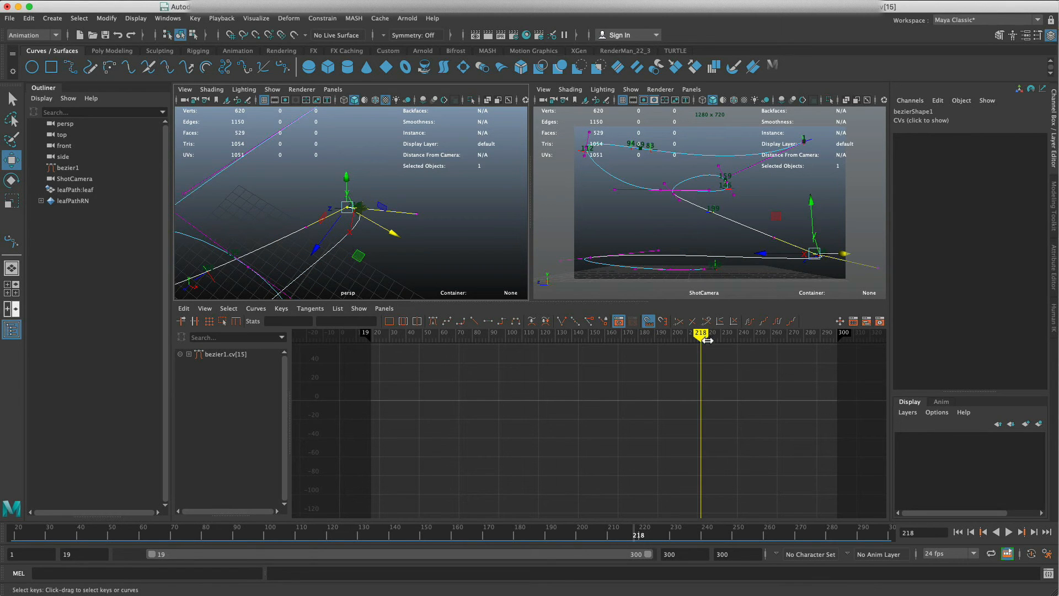
{"action": "left_click_drag", "start_coordinate": [700, 336], "coordinate": [639, 337]}
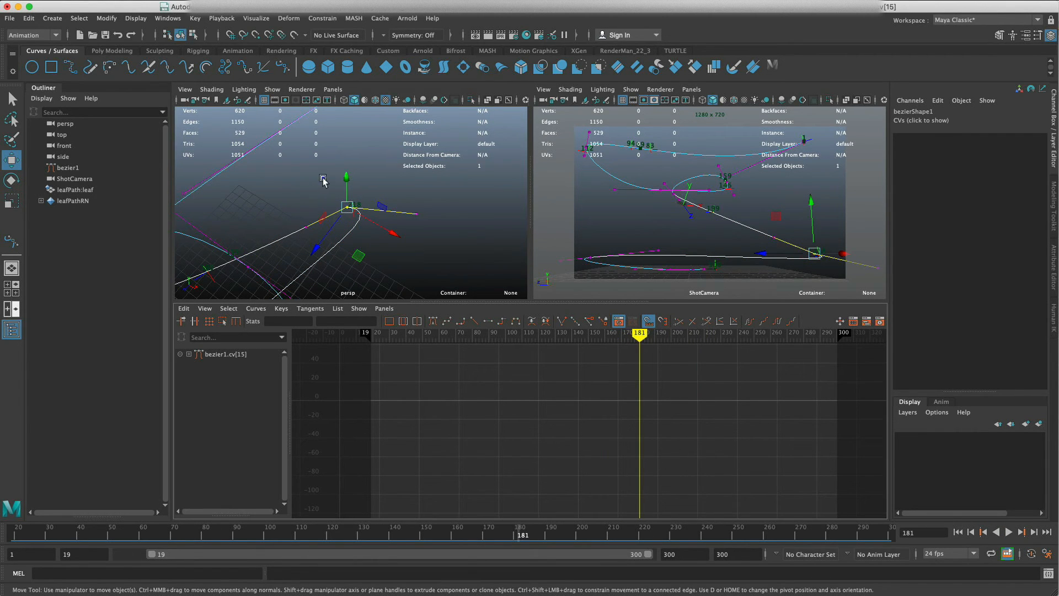
{"action": "left_click_drag", "start_coordinate": [301, 218], "coordinate": [312, 233]}
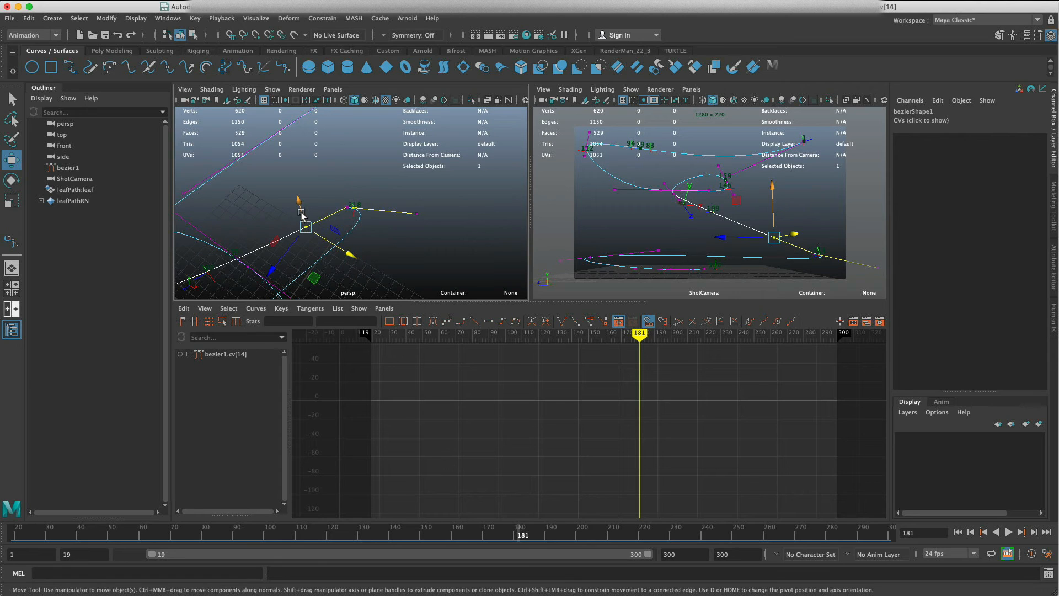
{"action": "left_click_drag", "start_coordinate": [360, 183], "coordinate": [346, 218]}
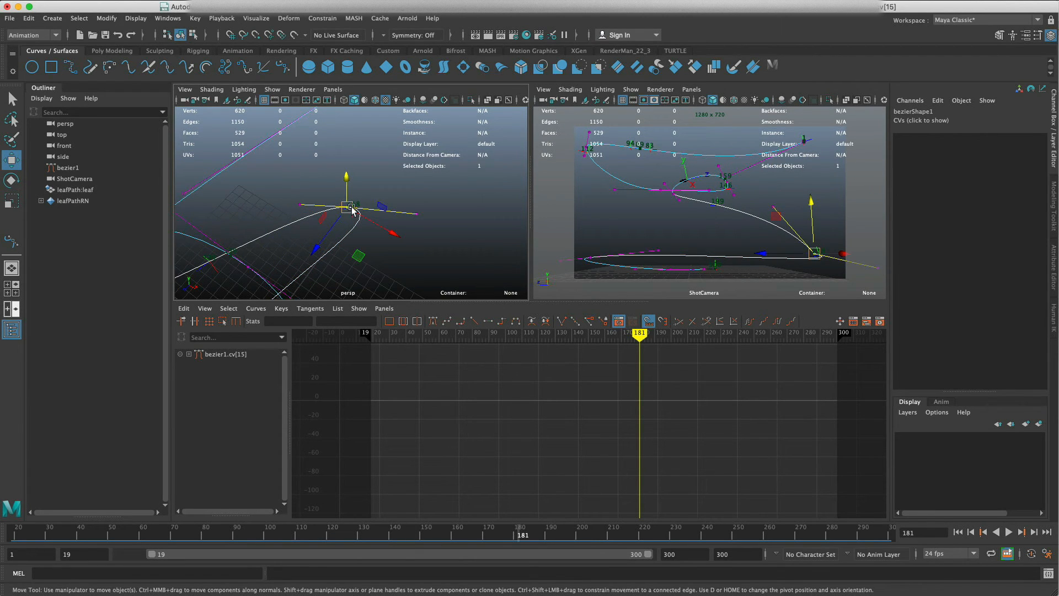
- With the Bezier tool, lengthen and tilt the tangent handles of the anchor at the frame 218 bend to round the turn
{"action": "key", "text": "y"}
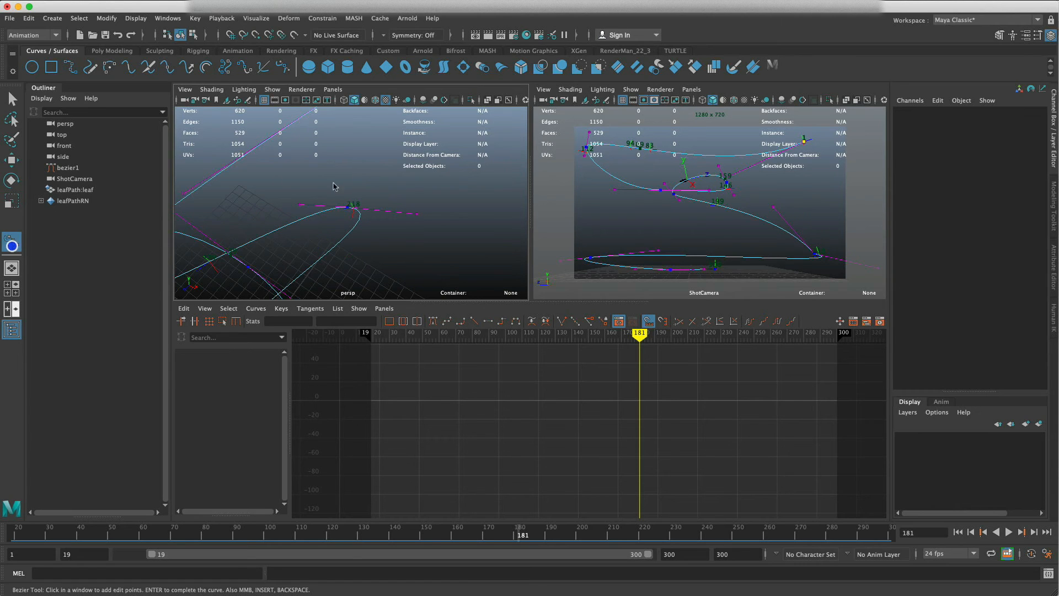
{"action": "left_click", "coordinate": [346, 211]}
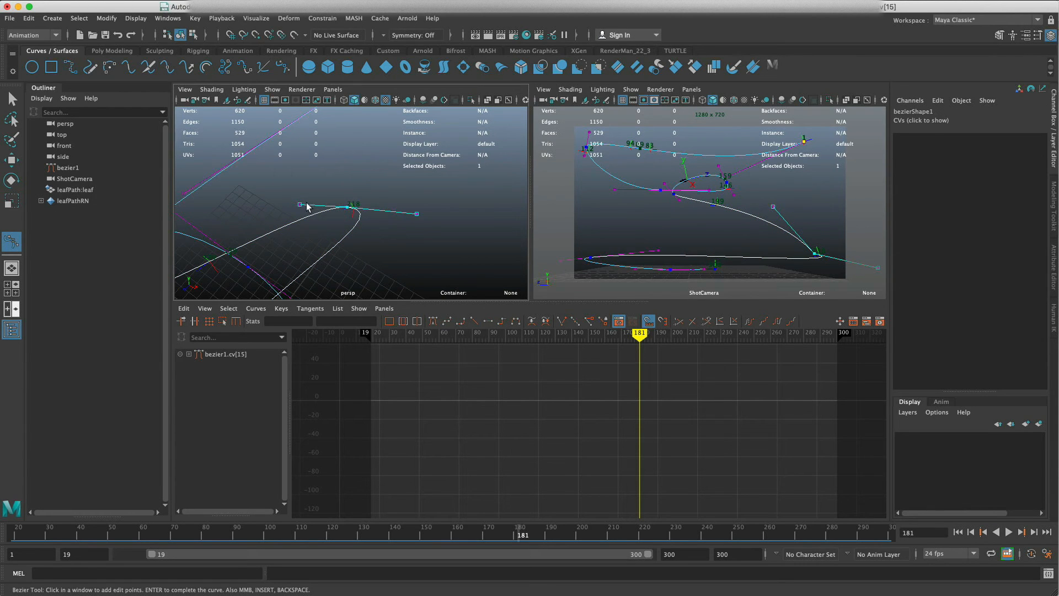
{"action": "left_click_drag", "start_coordinate": [348, 210], "coordinate": [454, 230]}
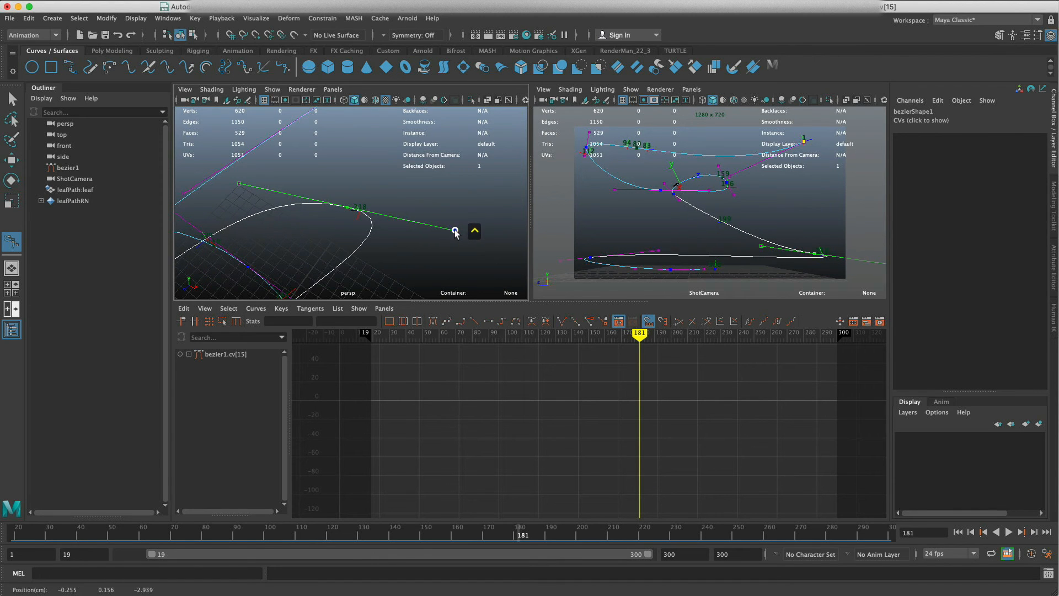
{"action": "left_click_drag", "start_coordinate": [353, 228], "coordinate": [307, 238], "text": "alt"}
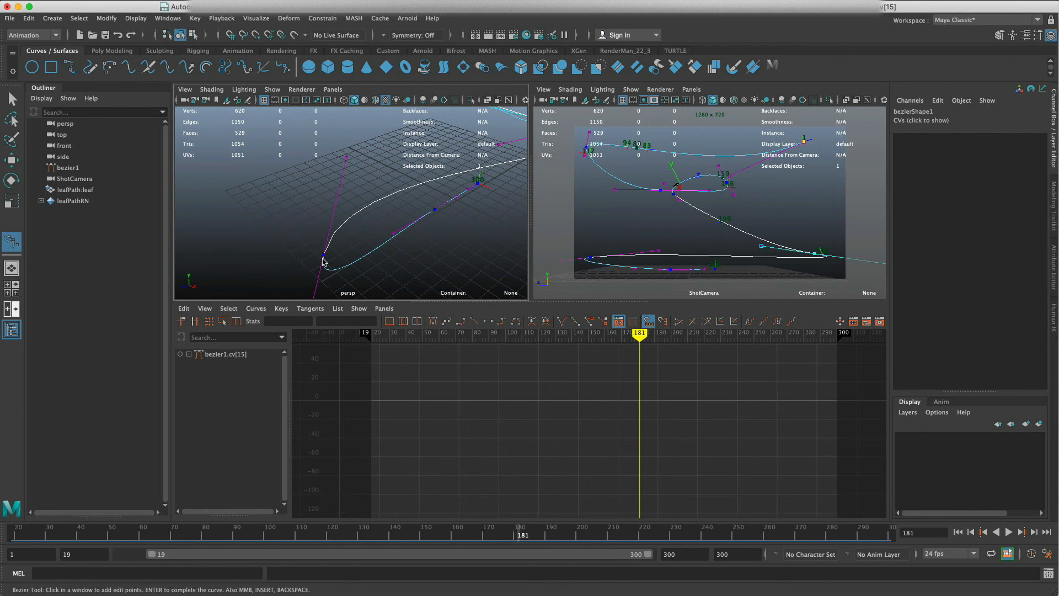
{"action": "left_click", "coordinate": [324, 258]}
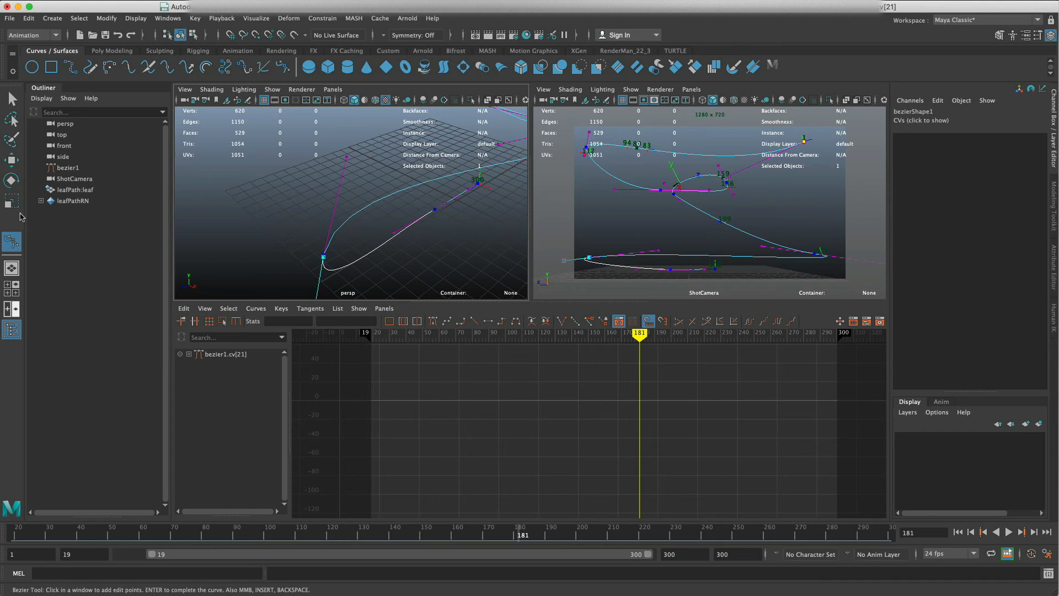
{"action": "key", "text": "super+z"}
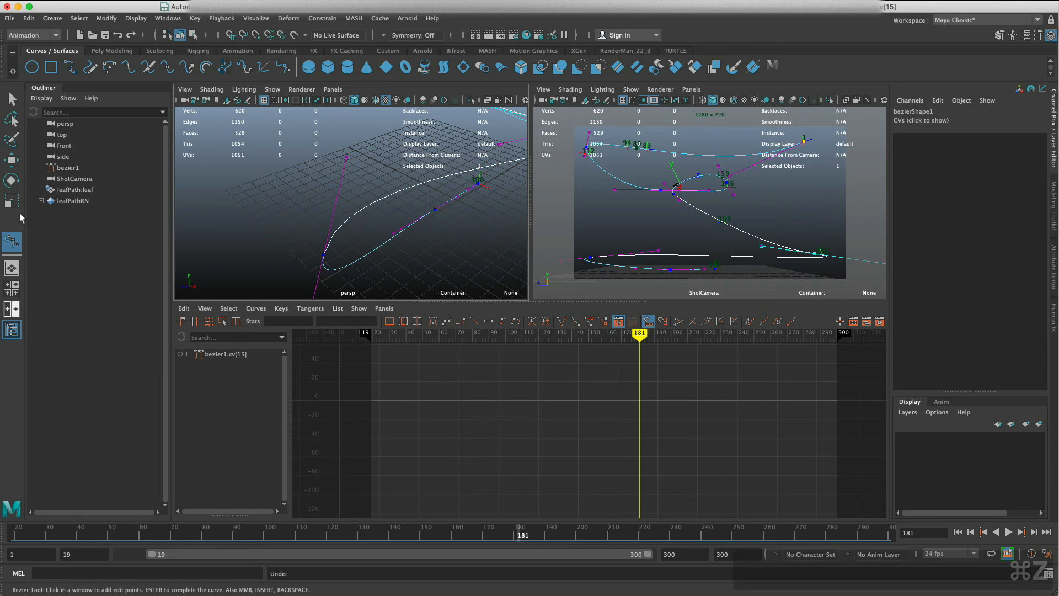
- Show the path's control vertices again and move cv[19], the outgoing tangent handle at the last bend near the ground, to reshape the final turn
{"action": "left_click", "coordinate": [11, 99]}
{"action": "left_click_drag", "start_coordinate": [239, 211], "coordinate": [358, 283]}
{"action": "right_click", "coordinate": [319, 256]}
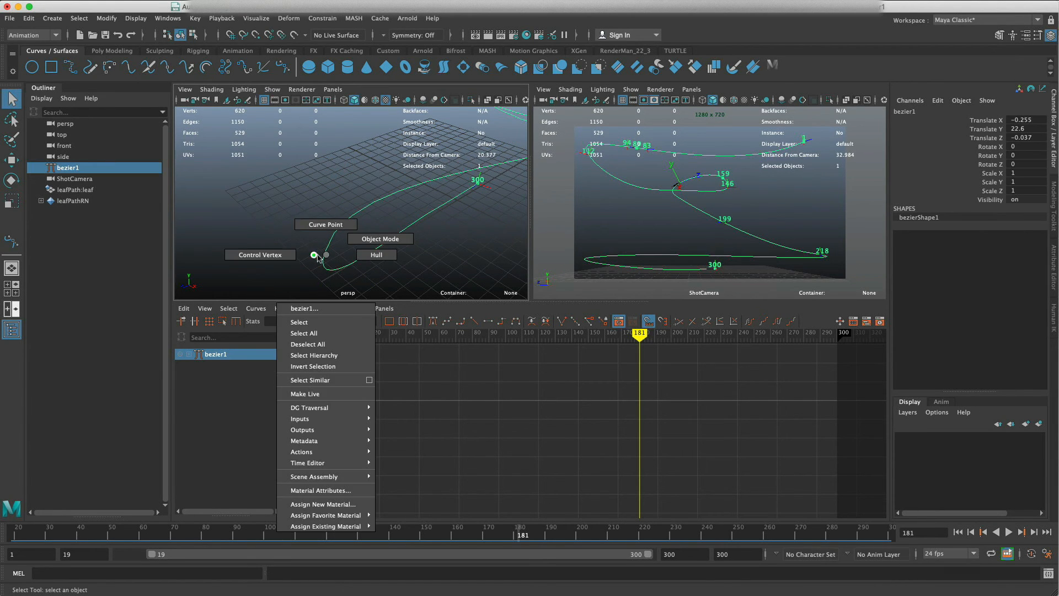
{"action": "left_click", "coordinate": [276, 255]}
{"action": "left_click", "coordinate": [324, 256]}
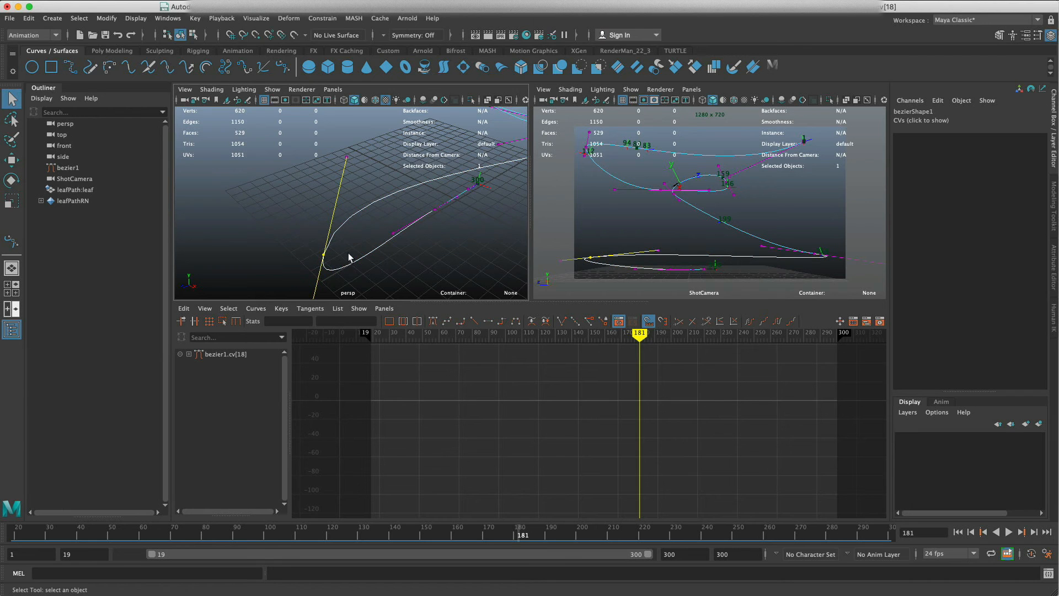
{"action": "right_click_drag", "start_coordinate": [348, 254], "coordinate": [300, 248], "text": "alt"}
{"action": "left_click", "coordinate": [329, 262]}
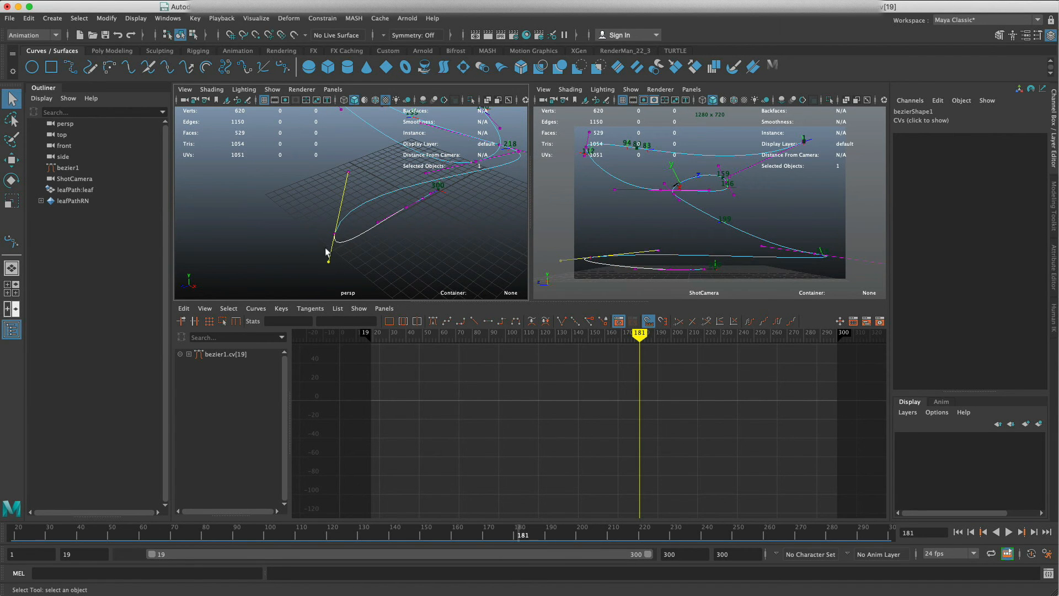
{"action": "key", "text": "w"}
{"action": "mouse_move", "coordinate": [329, 264]}
{"action": "left_mouse_down"}
{"action": "mouse_move", "coordinate": [357, 271]}
{"action": "mouse_move", "coordinate": [362, 239]}
{"action": "mouse_move", "coordinate": [405, 264]}
{"action": "mouse_move", "coordinate": [418, 237]}
{"action": "mouse_move", "coordinate": [385, 243]}
{"action": "mouse_move", "coordinate": [448, 246]}
{"action": "mouse_move", "coordinate": [397, 207]}
{"action": "mouse_move", "coordinate": [366, 217]}
{"action": "mouse_move", "coordinate": [397, 213]}
{"action": "mouse_move", "coordinate": [406, 248]}
{"action": "left_mouse_up"}
{"action": "left_click", "coordinate": [383, 221]}
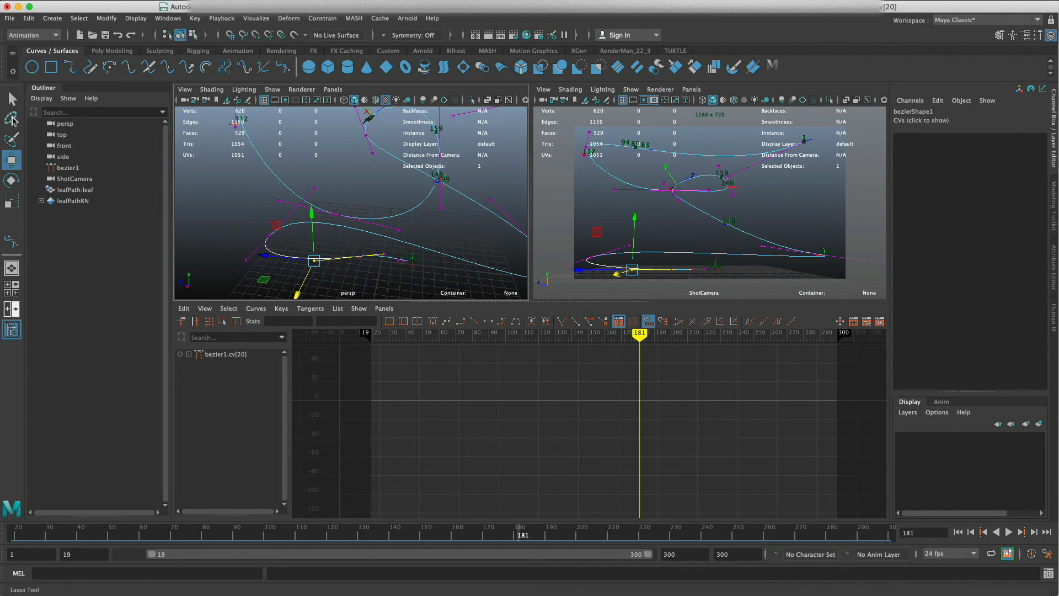
{"action": "left_click", "coordinate": [12, 99]}
{"action": "left_click", "coordinate": [461, 208]}
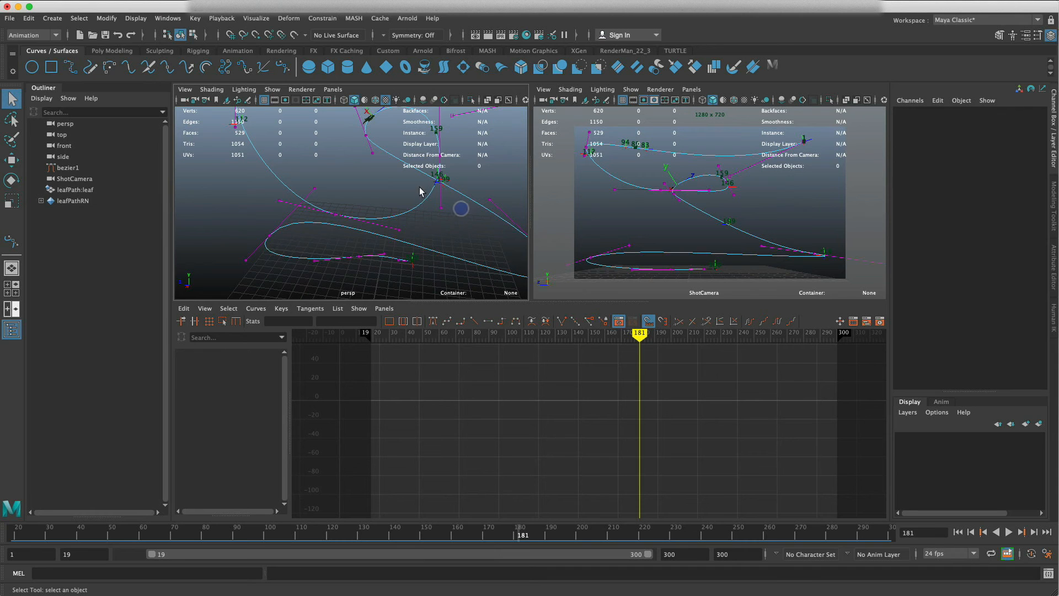
- Leave the path's control vertex editing, select the leaf and go to frame 276
{"action": "right_click_drag", "start_coordinate": [421, 198], "coordinate": [456, 189]}
{"action": "left_click_drag", "start_coordinate": [413, 219], "coordinate": [414, 213], "text": "alt"}
{"action": "left_click", "coordinate": [368, 121]}
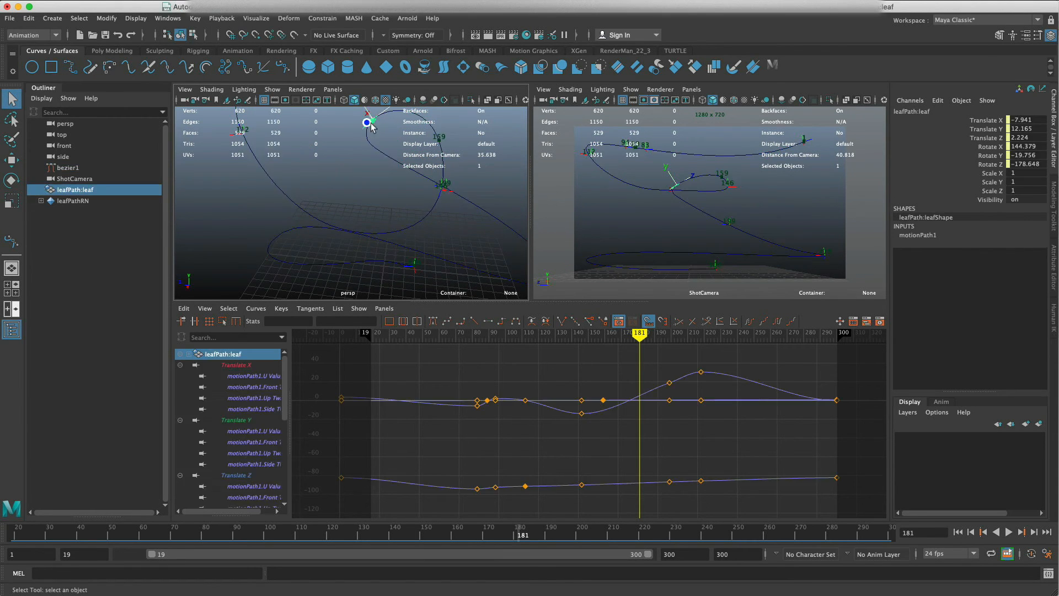
{"action": "mouse_move", "coordinate": [642, 355]}
{"action": "left_mouse_down"}
{"action": "mouse_move", "coordinate": [826, 353]}
{"action": "mouse_move", "coordinate": [797, 354]}
{"action": "left_mouse_up"}
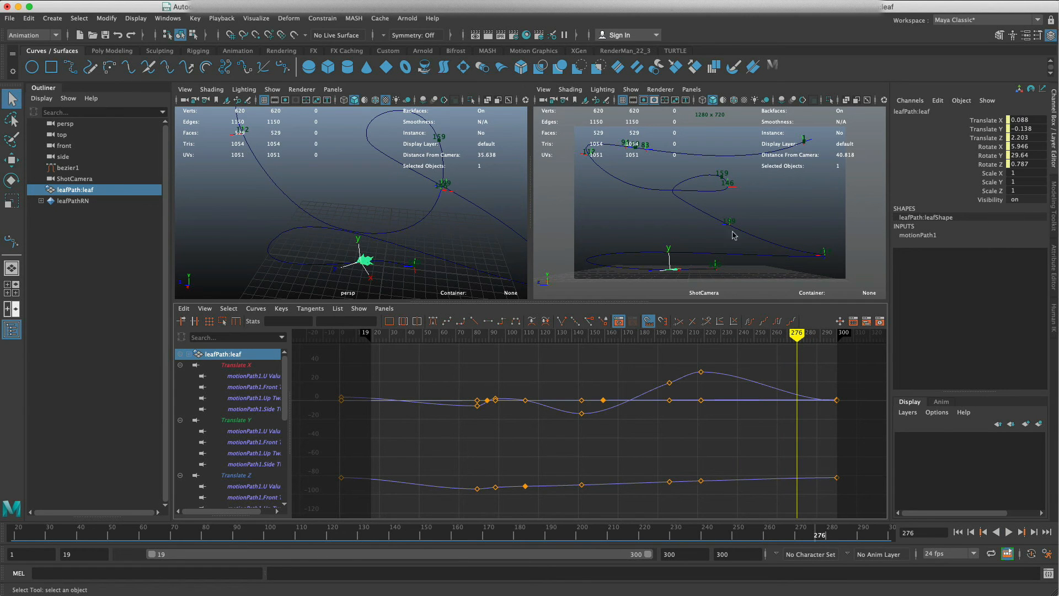
- Rotate the leaf through motionPath1 to an Up Twist of about -111.5 and key Front, Up and Side Twist at frame 276
{"action": "left_click", "coordinate": [920, 236]}
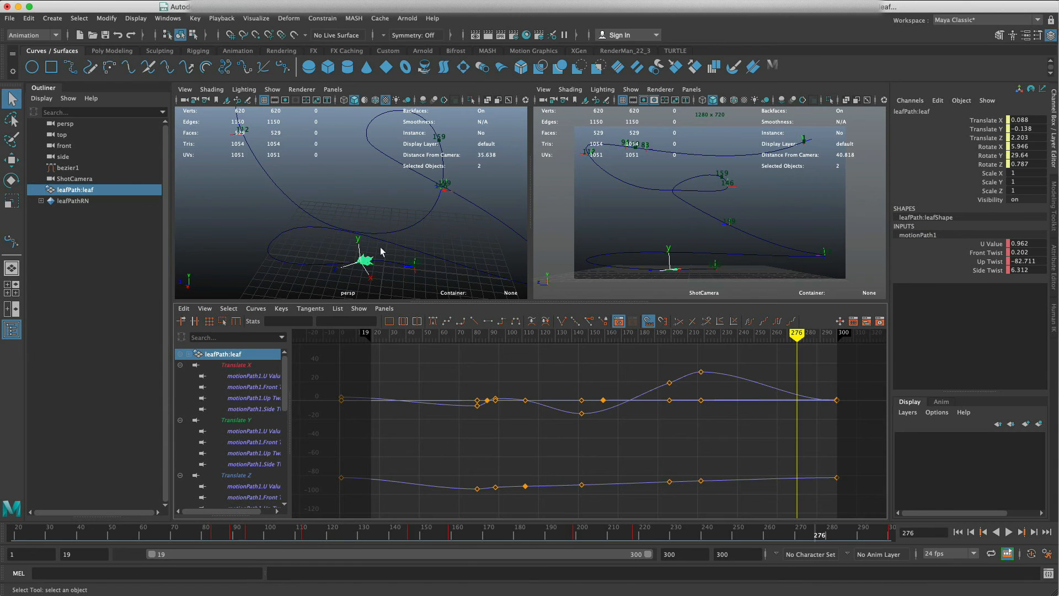
{"action": "key", "text": "t"}
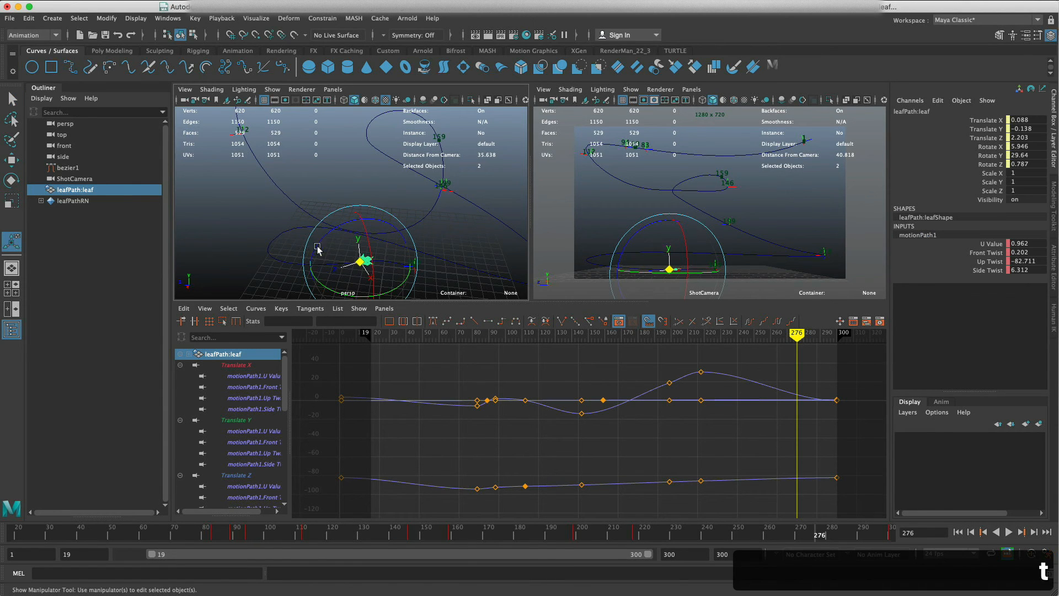
{"action": "left_click_drag", "start_coordinate": [321, 284], "coordinate": [308, 272]}
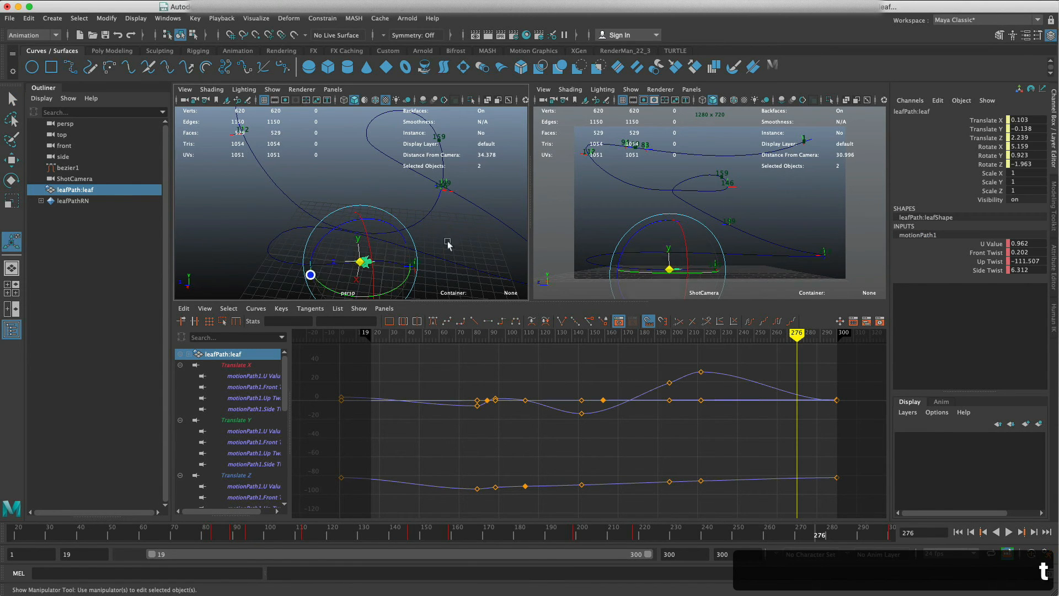
{"action": "left_click_drag", "start_coordinate": [985, 252], "coordinate": [985, 269]}
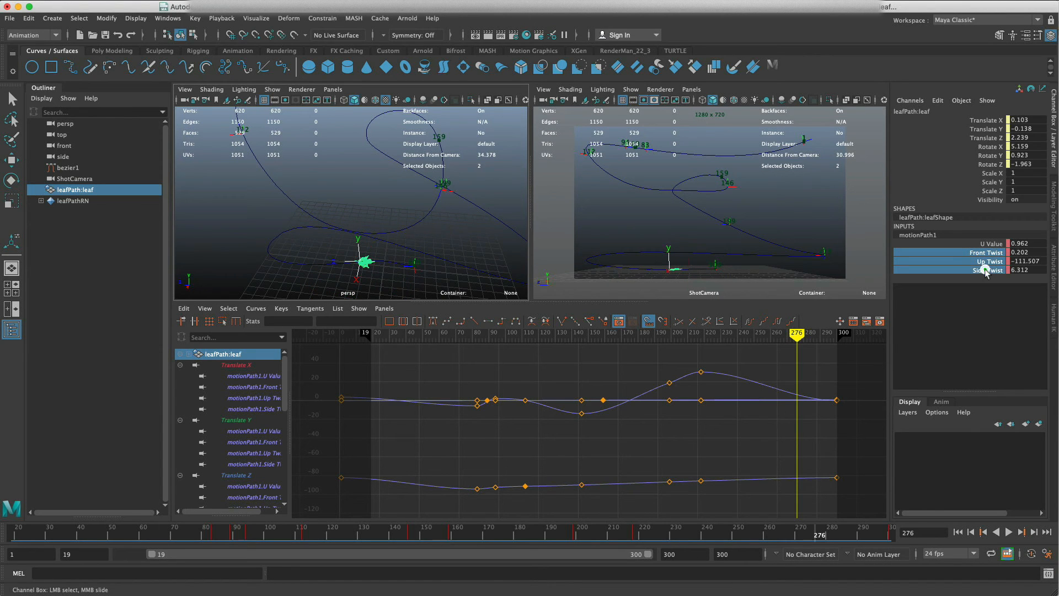
{"action": "right_click", "coordinate": [986, 271]}
{"action": "left_click", "coordinate": [1008, 293]}
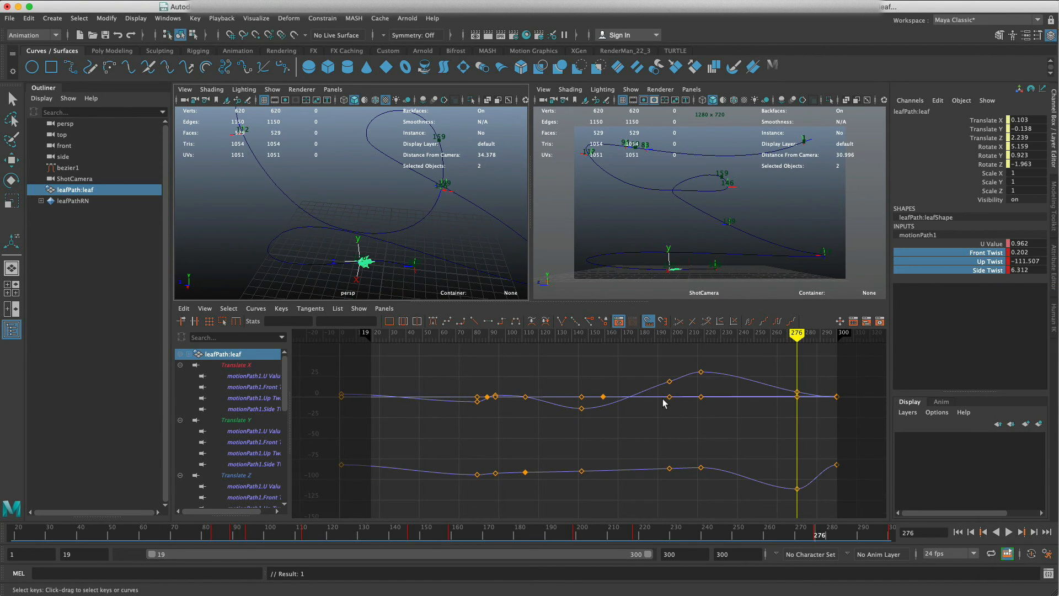
- Isolate the leaf's U Value curve and key U Value at frame 256
{"action": "left_click", "coordinate": [246, 376]}
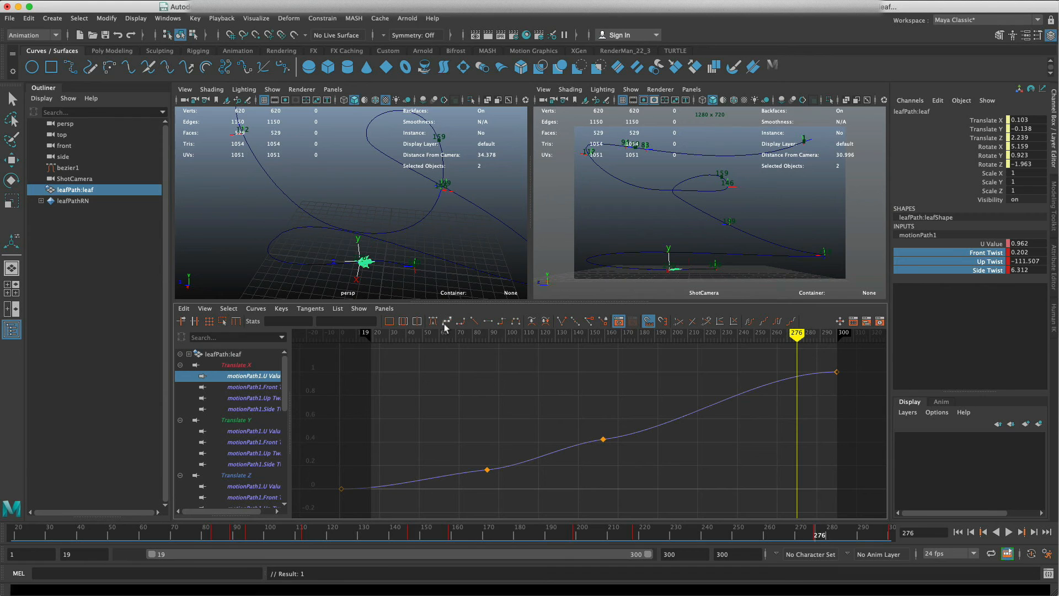
{"action": "mouse_move", "coordinate": [764, 339]}
{"action": "left_mouse_down"}
{"action": "mouse_move", "coordinate": [752, 338]}
{"action": "mouse_move", "coordinate": [765, 338]}
{"action": "left_mouse_up"}
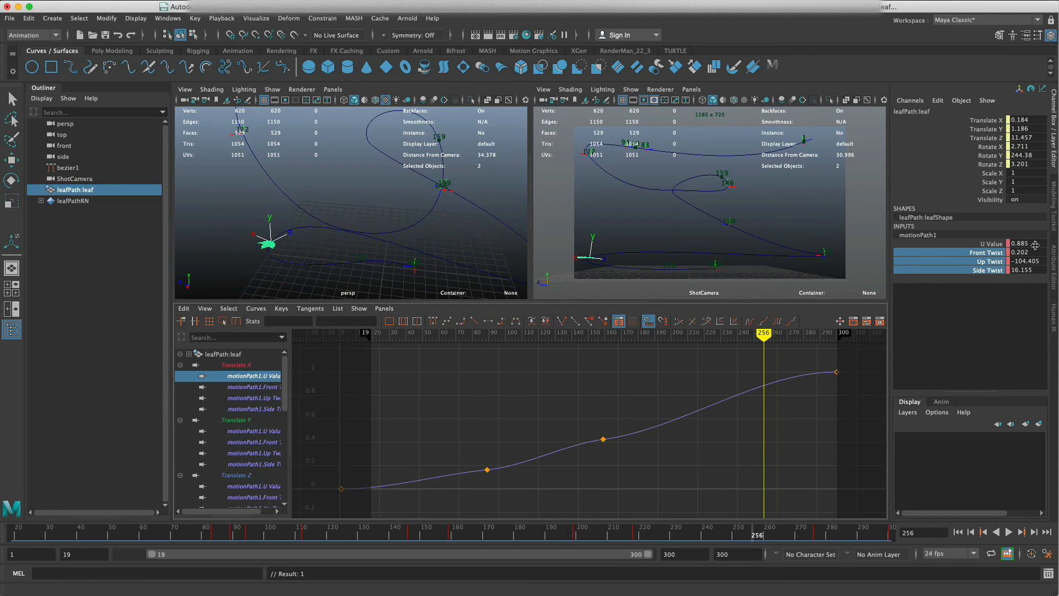
{"action": "left_click", "coordinate": [989, 245]}
{"action": "right_click", "coordinate": [988, 243]}
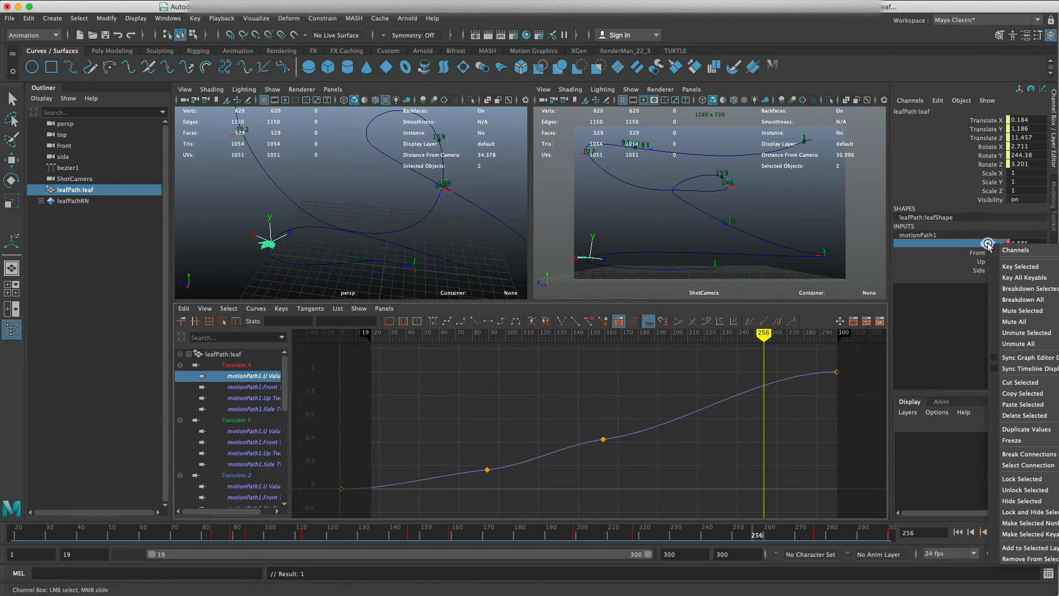
{"action": "left_click", "coordinate": [1019, 266]}
- Raise the U Value key at frame 256 to about 0.969, checking the leaf's motion up to frame 296
{"action": "left_click_drag", "start_coordinate": [770, 391], "coordinate": [765, 378]}
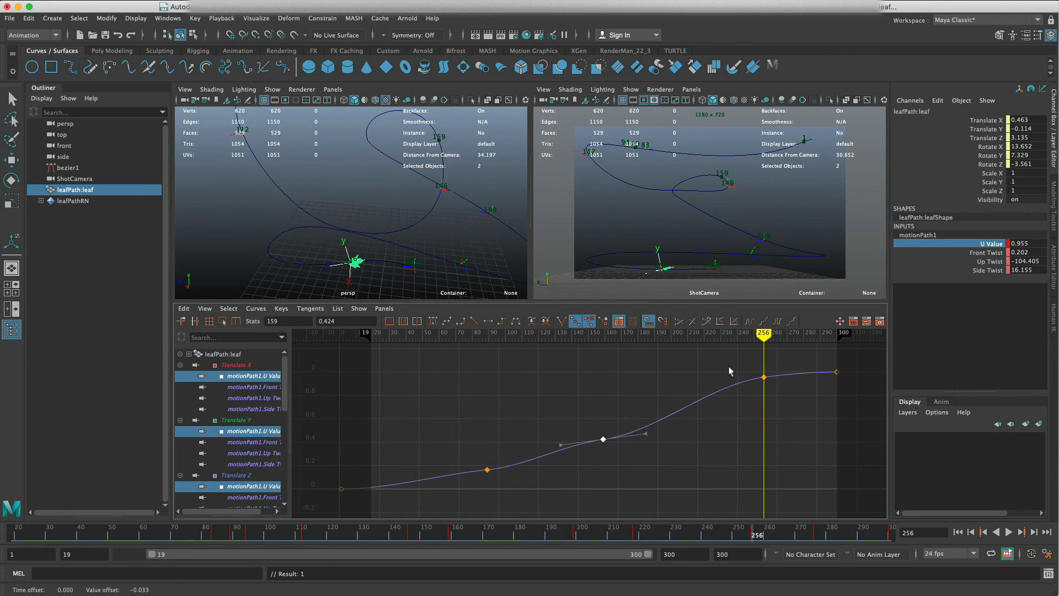
{"action": "mouse_move", "coordinate": [771, 342]}
{"action": "left_mouse_down"}
{"action": "mouse_move", "coordinate": [842, 344]}
{"action": "mouse_move", "coordinate": [830, 346]}
{"action": "left_mouse_up"}
{"action": "left_click_drag", "start_coordinate": [846, 385], "coordinate": [807, 354]}
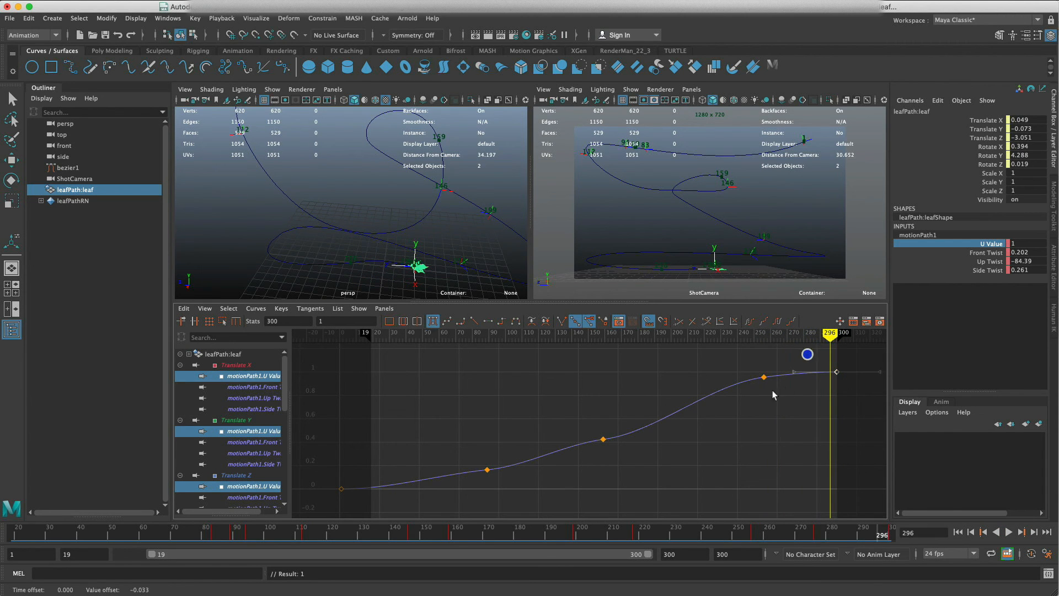
{"action": "left_click_drag", "start_coordinate": [770, 390], "coordinate": [762, 377]}
- Key U Value at frame 195 and raise that key to about 0.652
{"action": "mouse_move", "coordinate": [829, 337]}
{"action": "left_mouse_down"}
{"action": "mouse_move", "coordinate": [664, 345]}
{"action": "mouse_move", "coordinate": [824, 352]}
{"action": "mouse_move", "coordinate": [628, 376]}
{"action": "mouse_move", "coordinate": [665, 376]}
{"action": "left_mouse_up"}
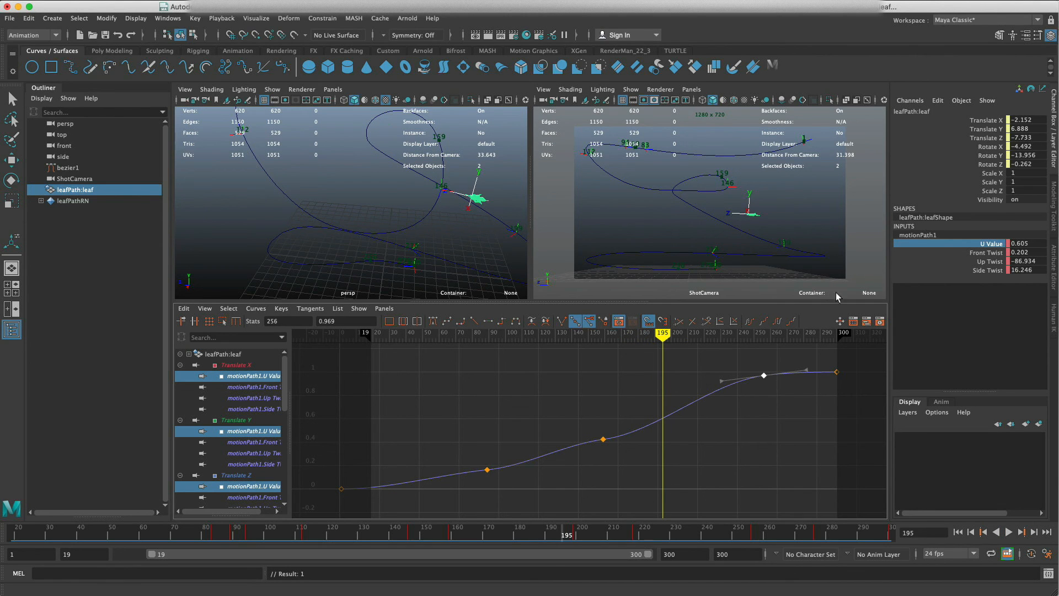
{"action": "right_click", "coordinate": [998, 248]}
{"action": "left_click", "coordinate": [1020, 270]}
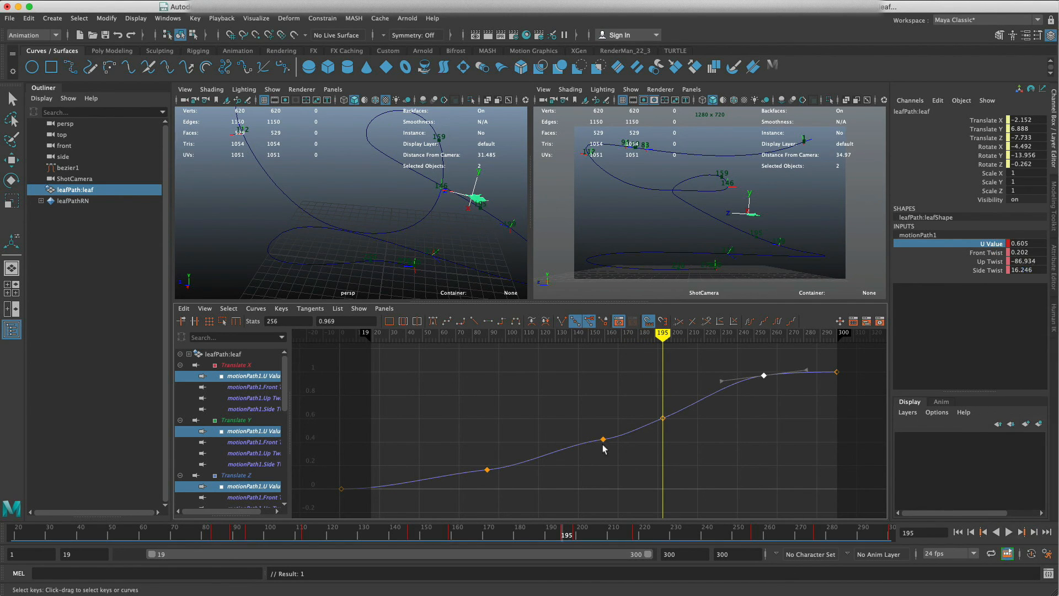
{"action": "left_click_drag", "start_coordinate": [678, 437], "coordinate": [661, 412]}
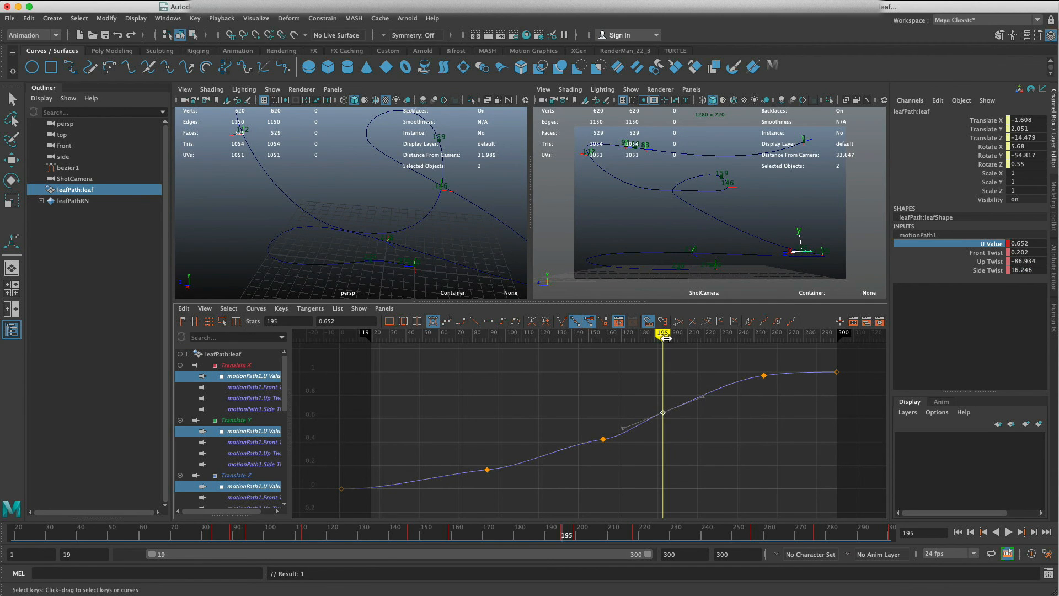
- Check the leaf at frame 174 and flatten the tangent handles of the U Value key at frame 195
{"action": "mouse_move", "coordinate": [663, 334]}
{"action": "left_mouse_down"}
{"action": "mouse_move", "coordinate": [462, 351]}
{"action": "mouse_move", "coordinate": [628, 359]}
{"action": "left_mouse_up"}
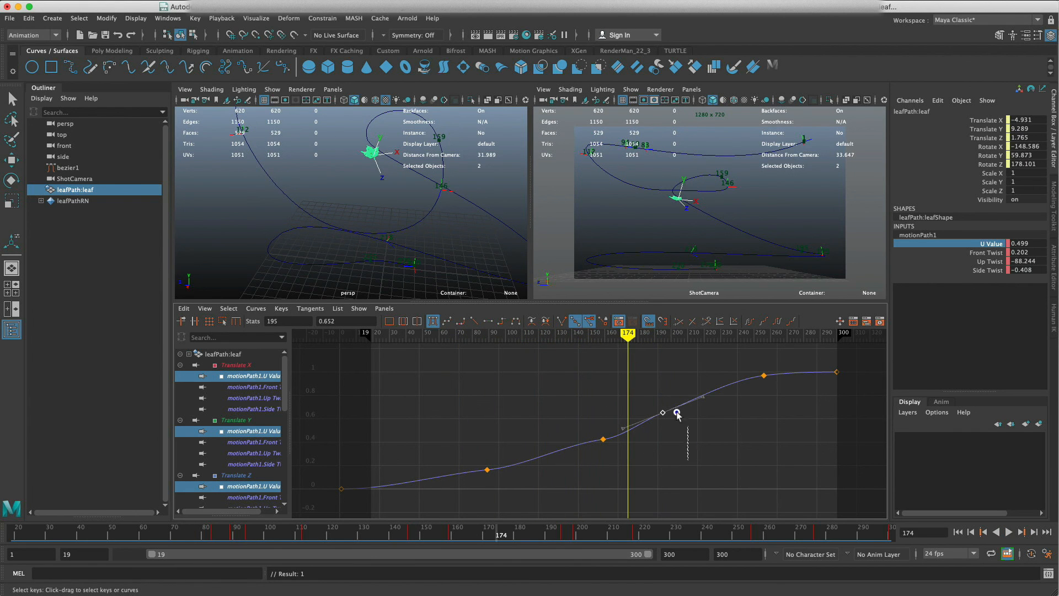
{"action": "left_click_drag", "start_coordinate": [701, 397], "coordinate": [703, 401]}
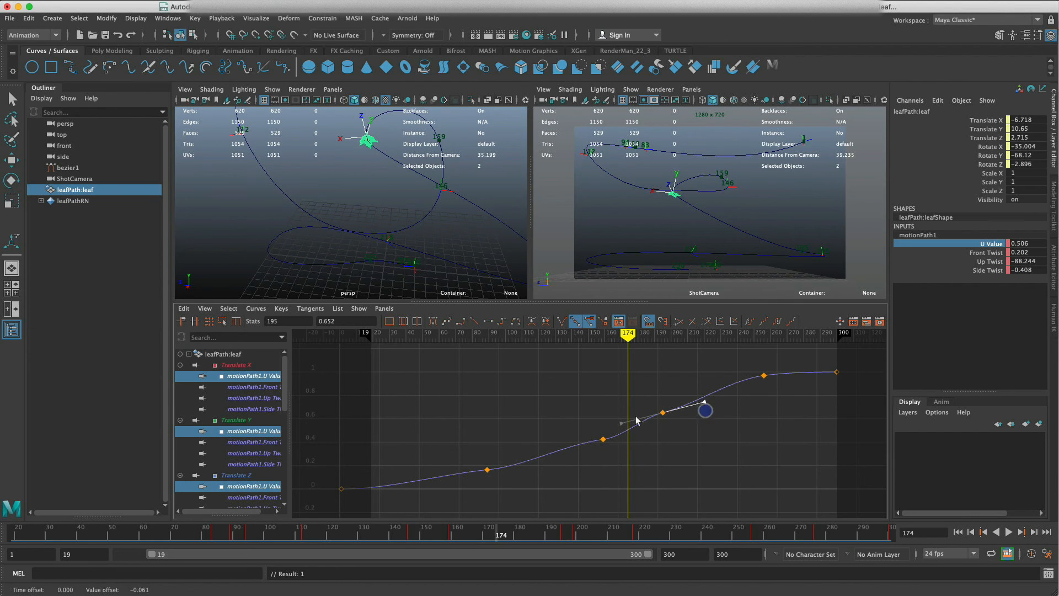
{"action": "left_click_drag", "start_coordinate": [626, 424], "coordinate": [620, 418]}
- Examine the leaf's Front Twist and Up Twist curves and review the late part of the fall up to frame 231
{"action": "left_click", "coordinate": [241, 387]}
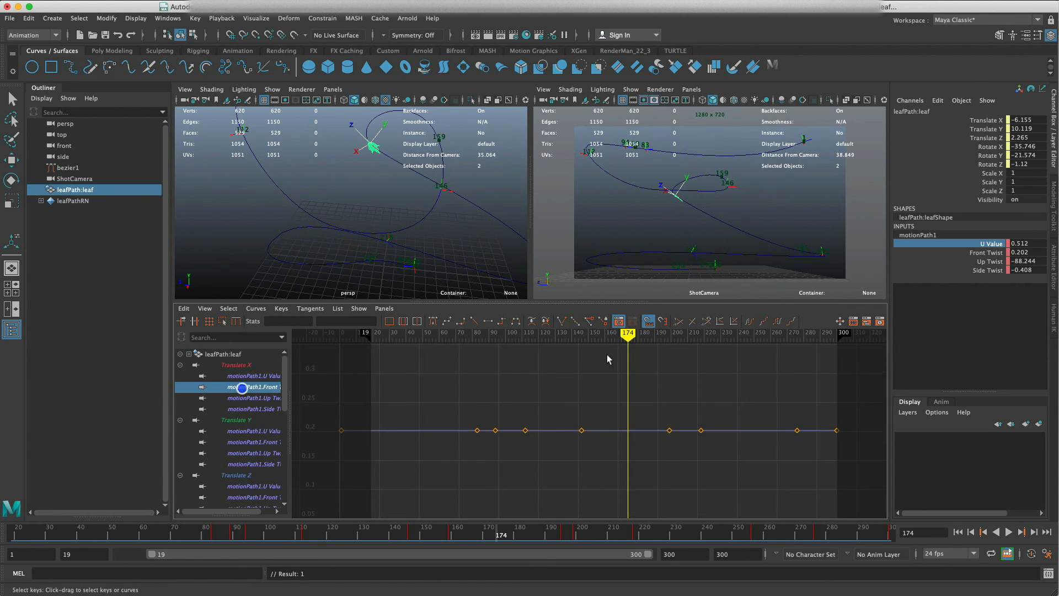
{"action": "left_click", "coordinate": [269, 398]}
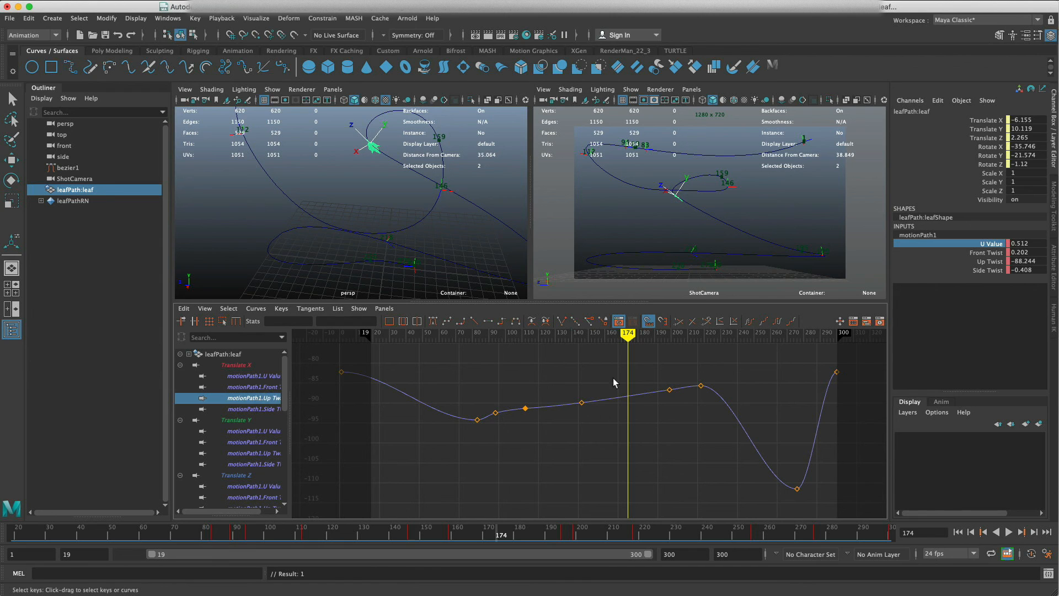
{"action": "left_click_drag", "start_coordinate": [488, 412], "coordinate": [492, 416]}
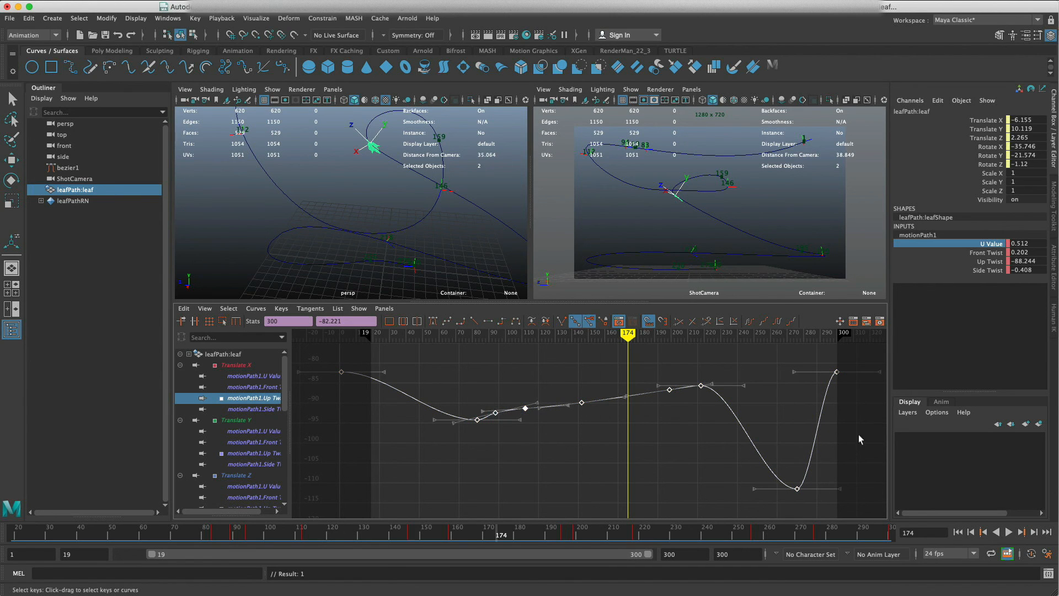
{"action": "left_click", "coordinate": [696, 473]}
{"action": "left_click", "coordinate": [796, 488]}
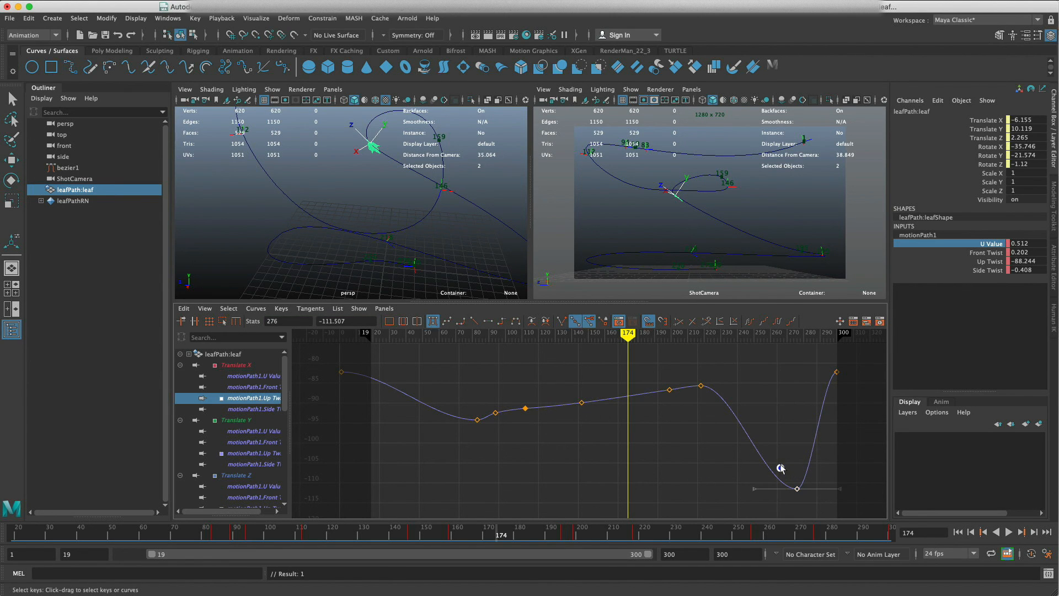
{"action": "key", "text": "alt+v"}
{"action": "left_click_drag", "start_coordinate": [672, 348], "coordinate": [743, 365]}
{"action": "mouse_move", "coordinate": [731, 364]}
{"action": "left_mouse_down"}
{"action": "mouse_move", "coordinate": [801, 370]}
{"action": "mouse_move", "coordinate": [723, 372]}
{"action": "left_mouse_up"}
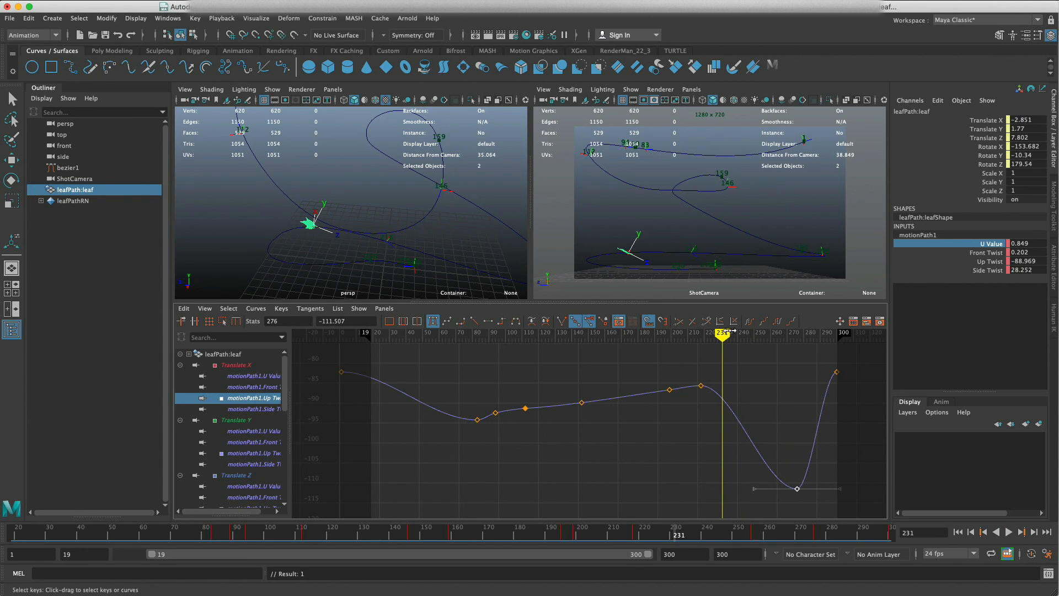
- At frame 242, rotate the leaf to a Side Twist of about 2.7, key all three twists and adjust the Up Twist key's incoming tangent
{"action": "left_click_drag", "start_coordinate": [722, 335], "coordinate": [740, 335]}
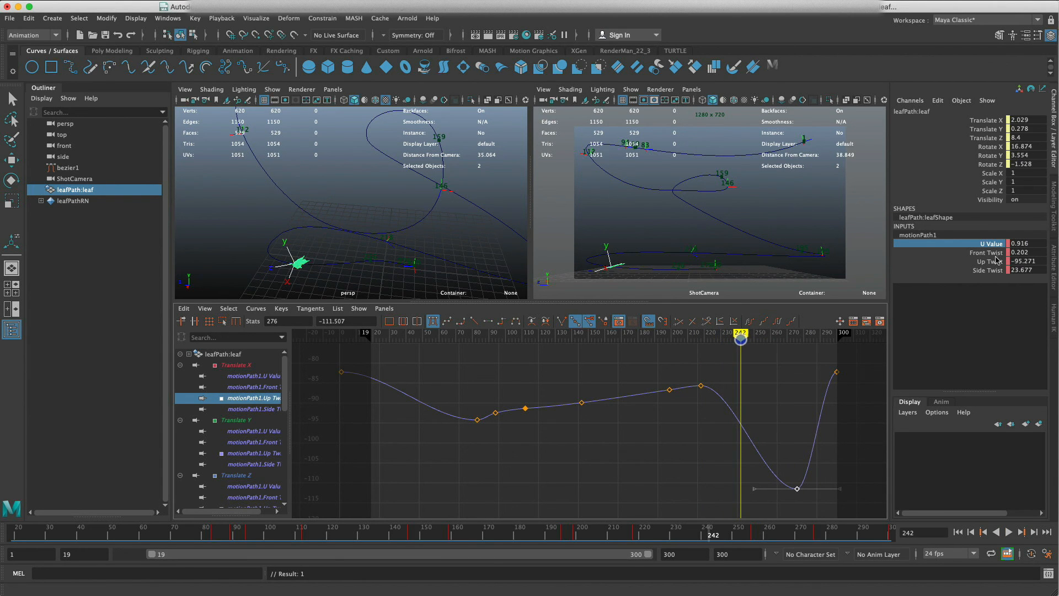
{"action": "left_click_drag", "start_coordinate": [995, 253], "coordinate": [989, 272]}
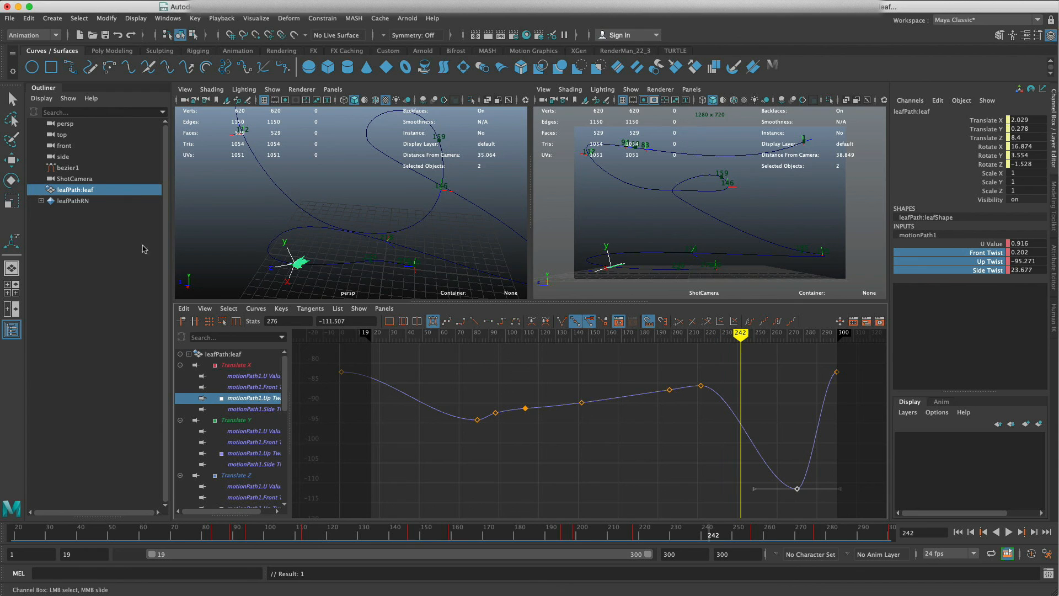
{"action": "left_click", "coordinate": [18, 236]}
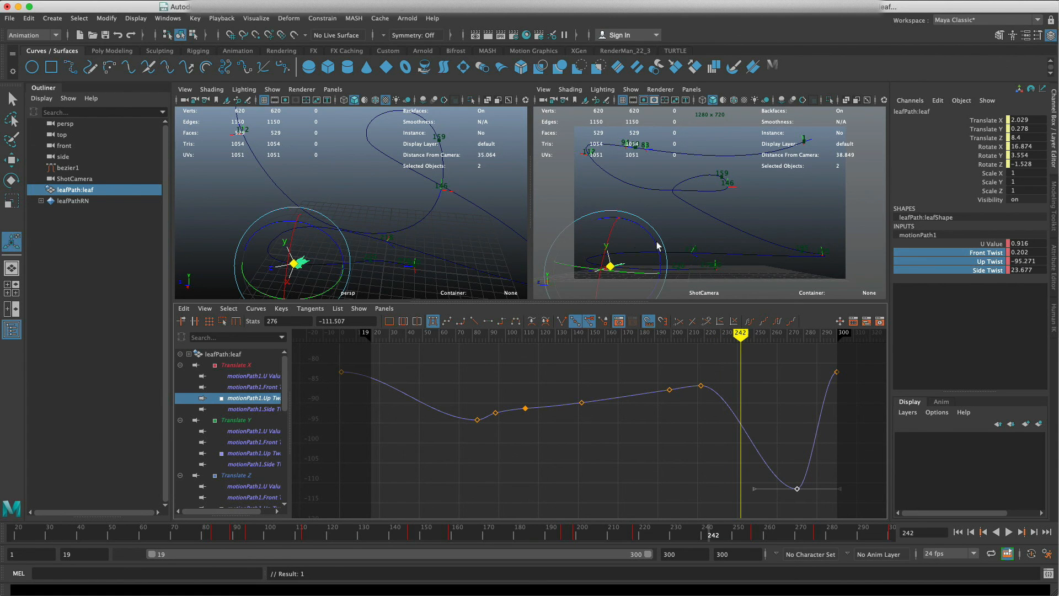
{"action": "left_click_drag", "start_coordinate": [657, 247], "coordinate": [662, 263]}
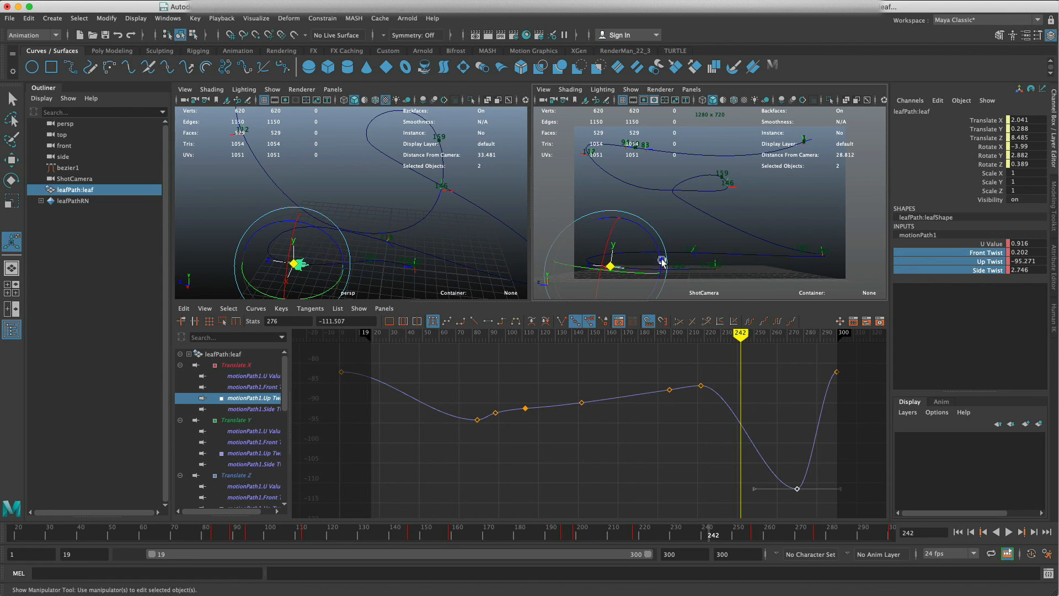
{"action": "right_click", "coordinate": [976, 270]}
{"action": "left_click", "coordinate": [1008, 289]}
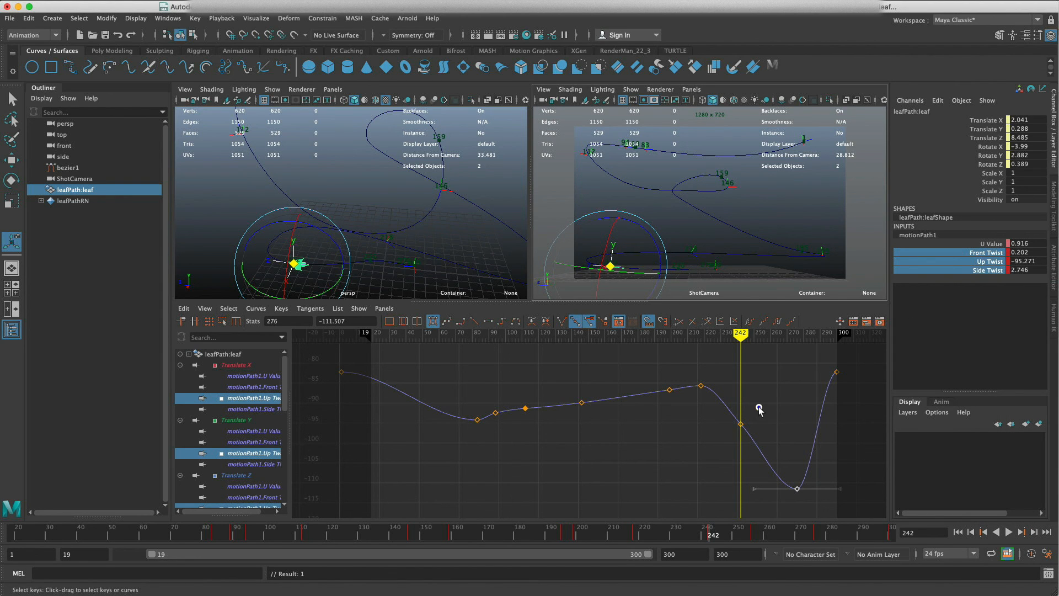
{"action": "left_click_drag", "start_coordinate": [759, 408], "coordinate": [734, 435]}
{"action": "left_click_drag", "start_coordinate": [705, 400], "coordinate": [712, 390]}
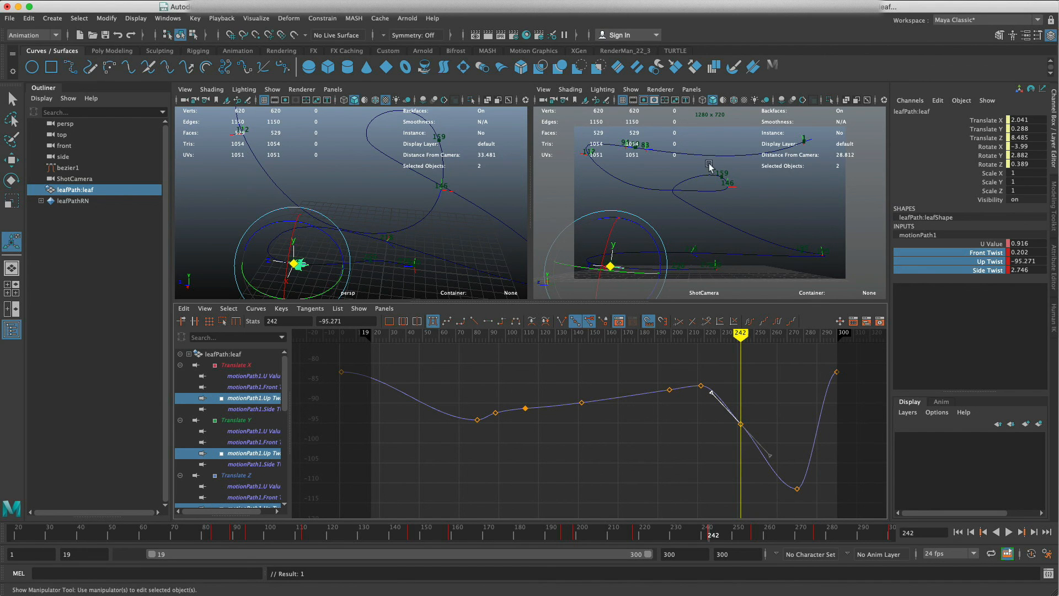
- Key U Value at frame 146 and adjust the new key's incoming tangent handle on the U Value curve
{"action": "mouse_move", "coordinate": [742, 333]}
{"action": "left_mouse_down"}
{"action": "mouse_move", "coordinate": [482, 333]}
{"action": "mouse_move", "coordinate": [641, 339]}
{"action": "mouse_move", "coordinate": [581, 335]}
{"action": "left_mouse_up"}
{"action": "left_click", "coordinate": [254, 375]}
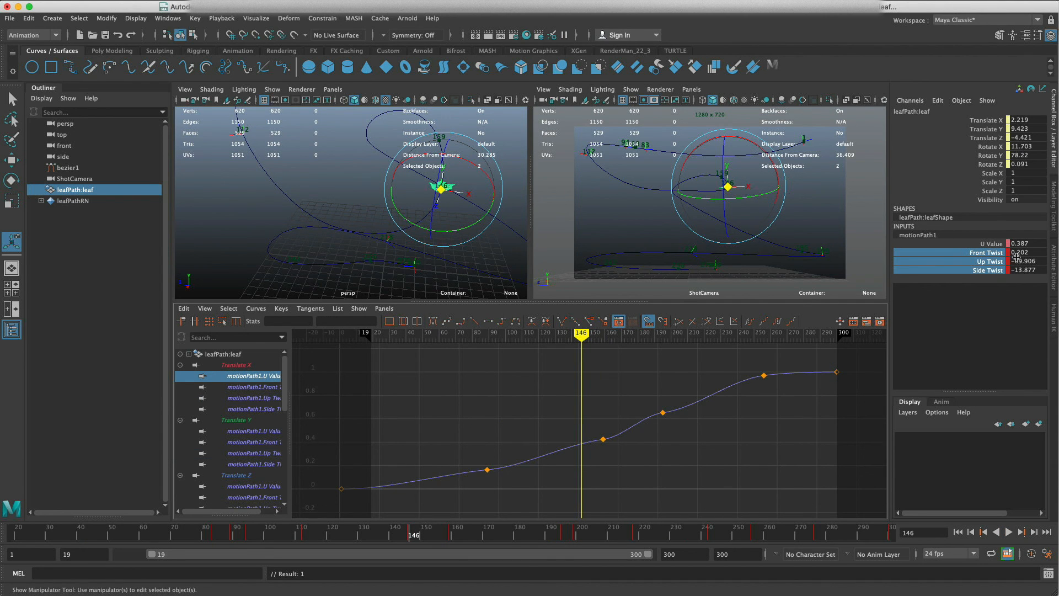
{"action": "right_click", "coordinate": [990, 244]}
{"action": "left_click", "coordinate": [1009, 267]}
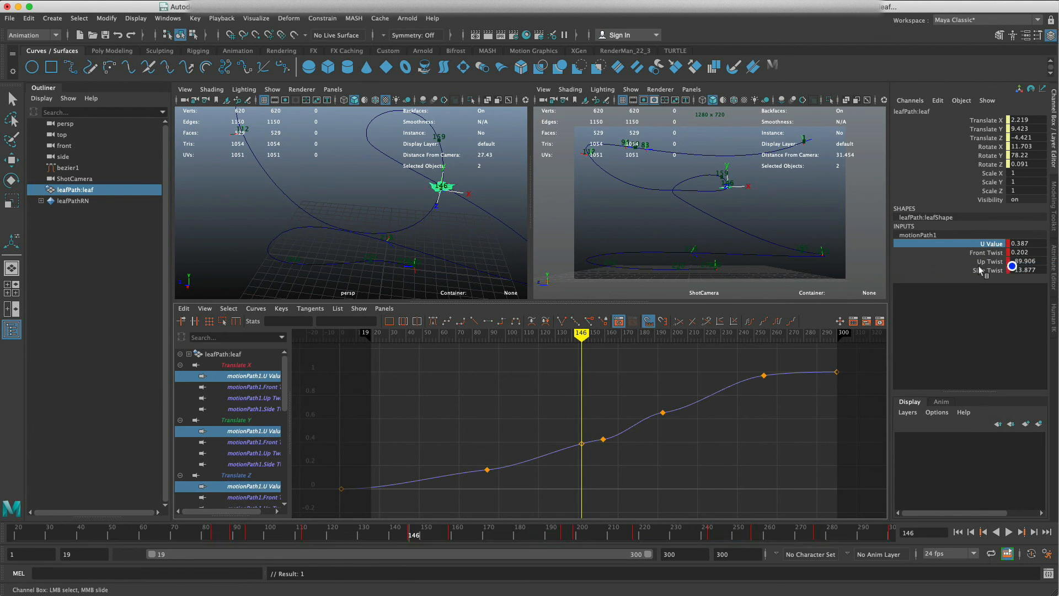
{"action": "left_click", "coordinate": [582, 445]}
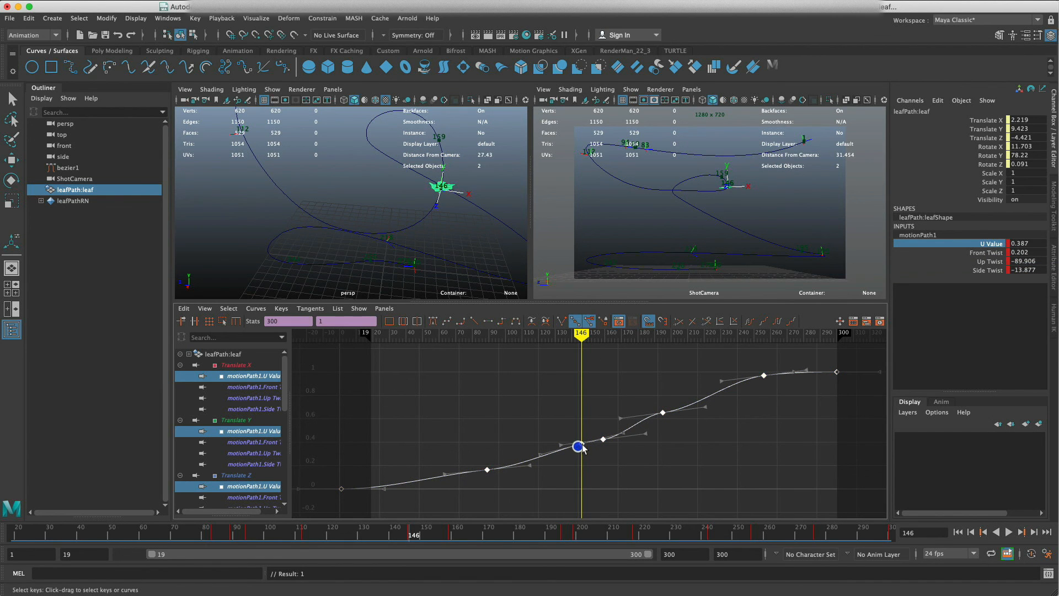
{"action": "left_click_drag", "start_coordinate": [573, 446], "coordinate": [541, 448]}
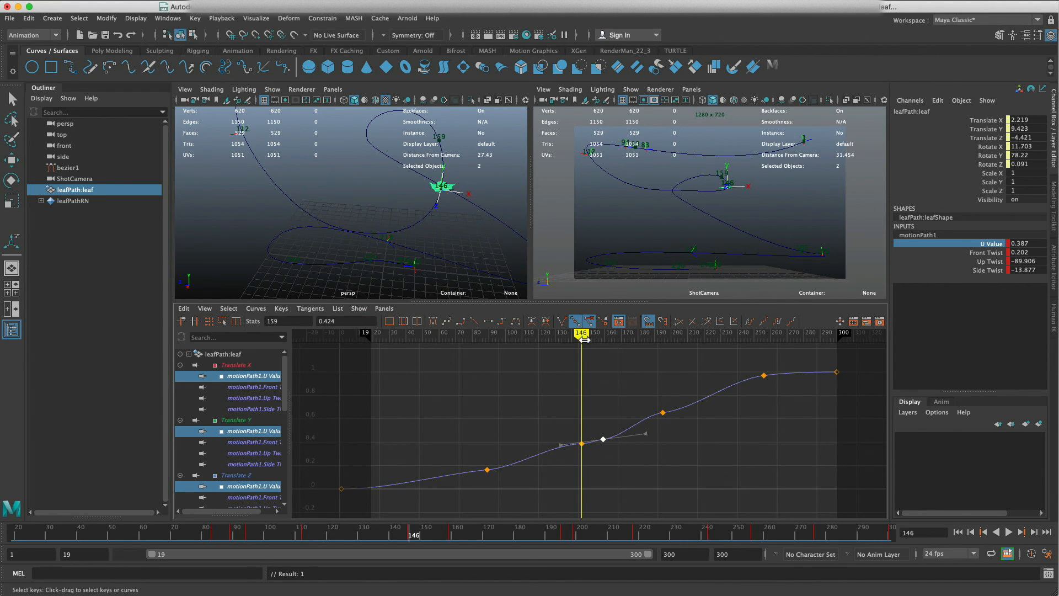
- Scrub through the leaf's fall, return to before the start and play the animation
{"action": "mouse_move", "coordinate": [581, 337]}
{"action": "left_mouse_down"}
{"action": "mouse_move", "coordinate": [669, 342]}
{"action": "mouse_move", "coordinate": [631, 359]}
{"action": "mouse_move", "coordinate": [670, 360]}
{"action": "left_mouse_up"}
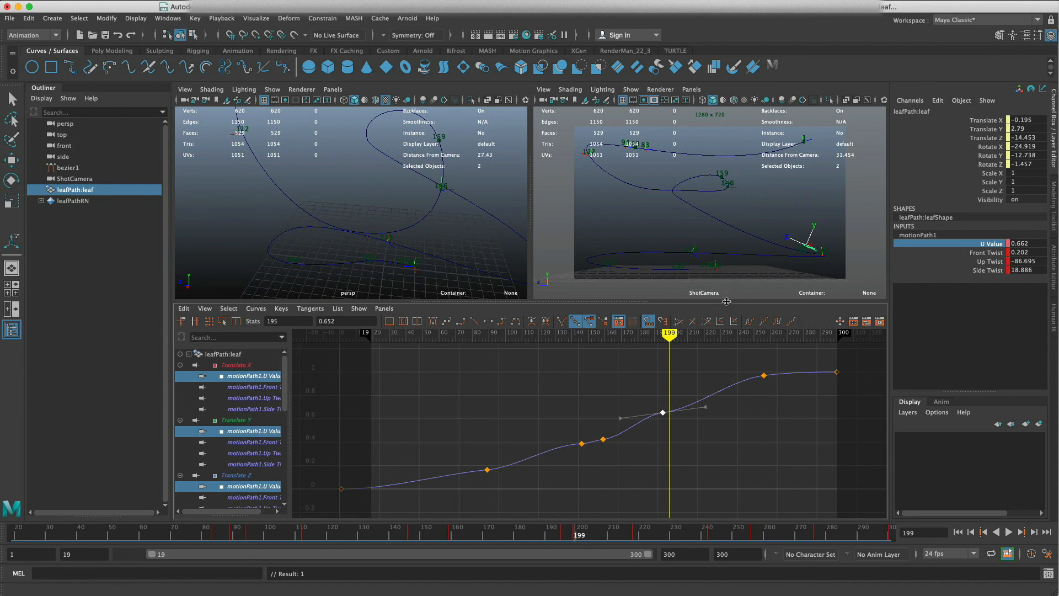
{"action": "mouse_move", "coordinate": [665, 350]}
{"action": "left_mouse_down"}
{"action": "mouse_move", "coordinate": [358, 348]}
{"action": "mouse_move", "coordinate": [815, 347]}
{"action": "mouse_move", "coordinate": [288, 353]}
{"action": "left_mouse_up"}
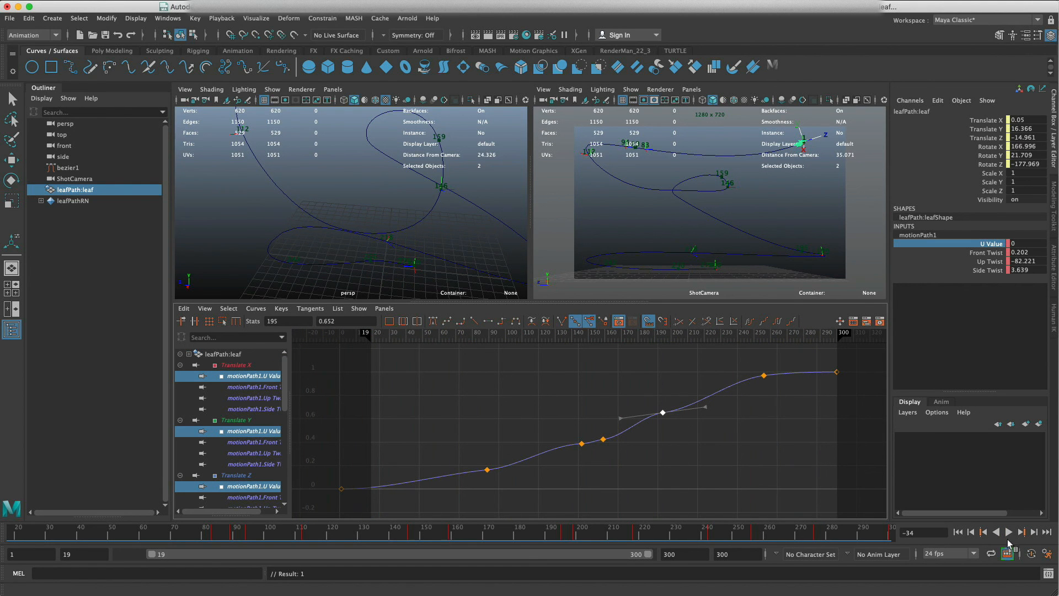
{"action": "left_click", "coordinate": [1008, 532]}
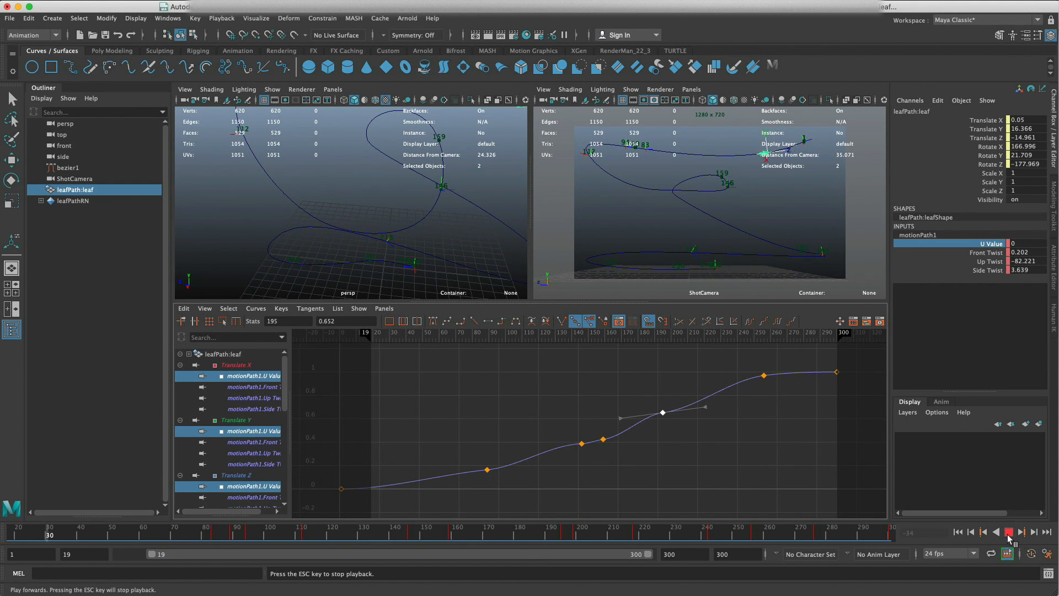